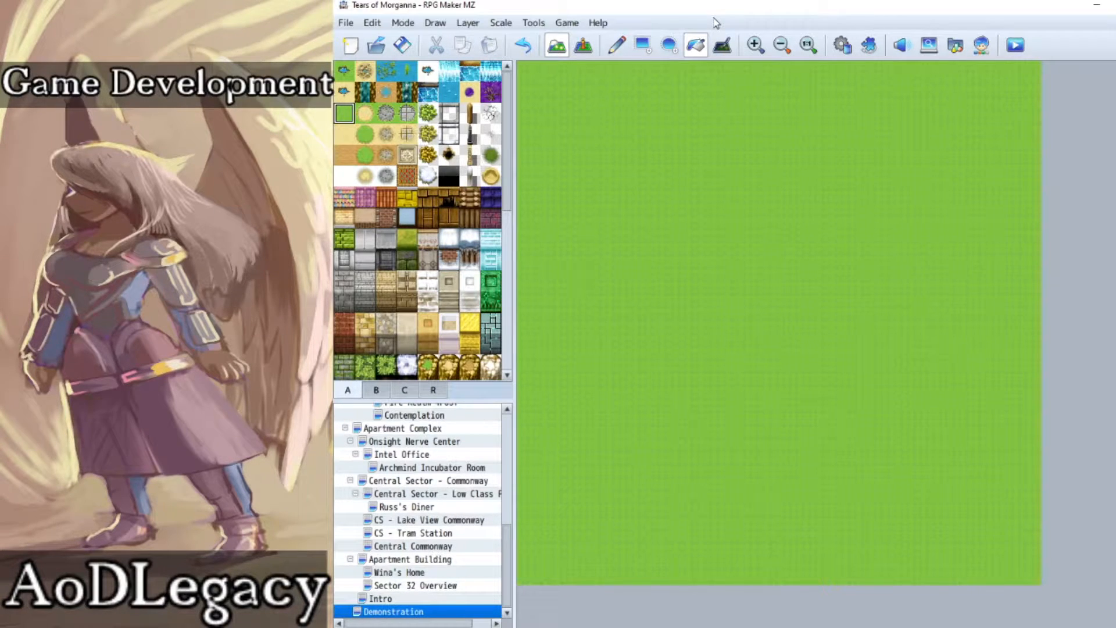
Step: Paint a winding sandy dirt path by hand from the map's northern edge, widening its upper stretch
click(365, 114)
click(616, 45)
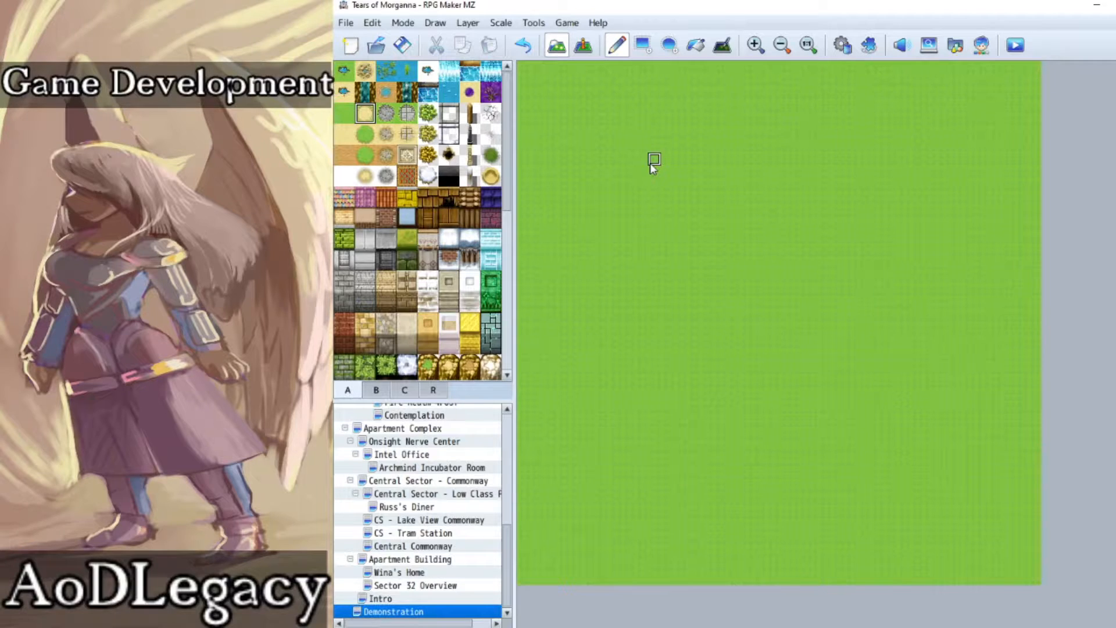
mouse_move(667, 67)
mouse_down()
mouse_move(693, 67)
mouse_move(667, 107)
mouse_move(690, 142)
mouse_up()
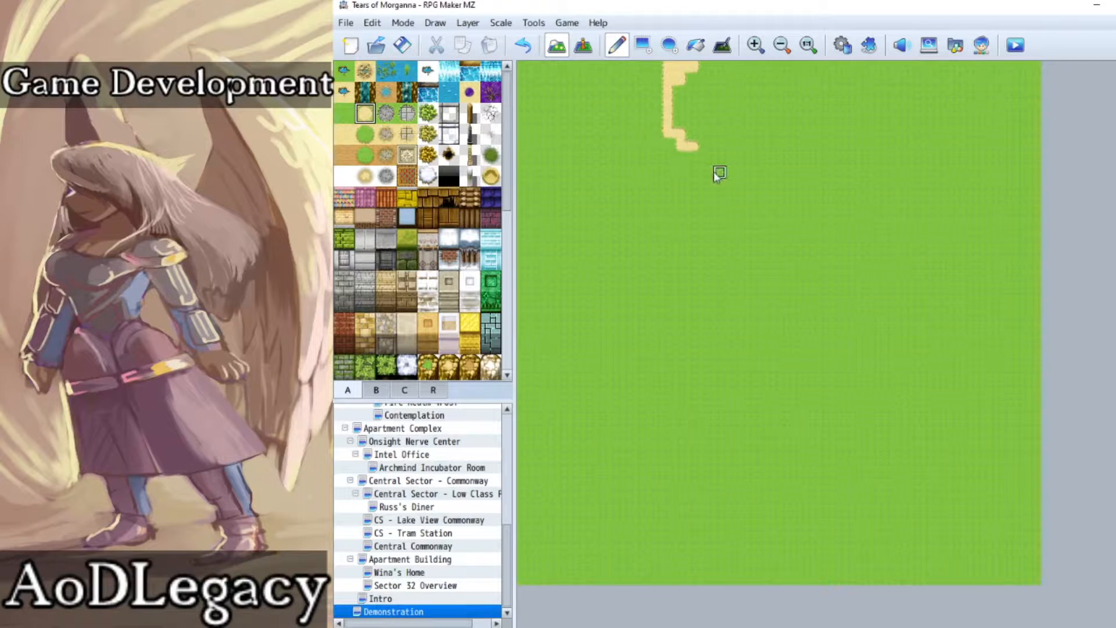
click(695, 67)
drag(657, 79, 654, 124)
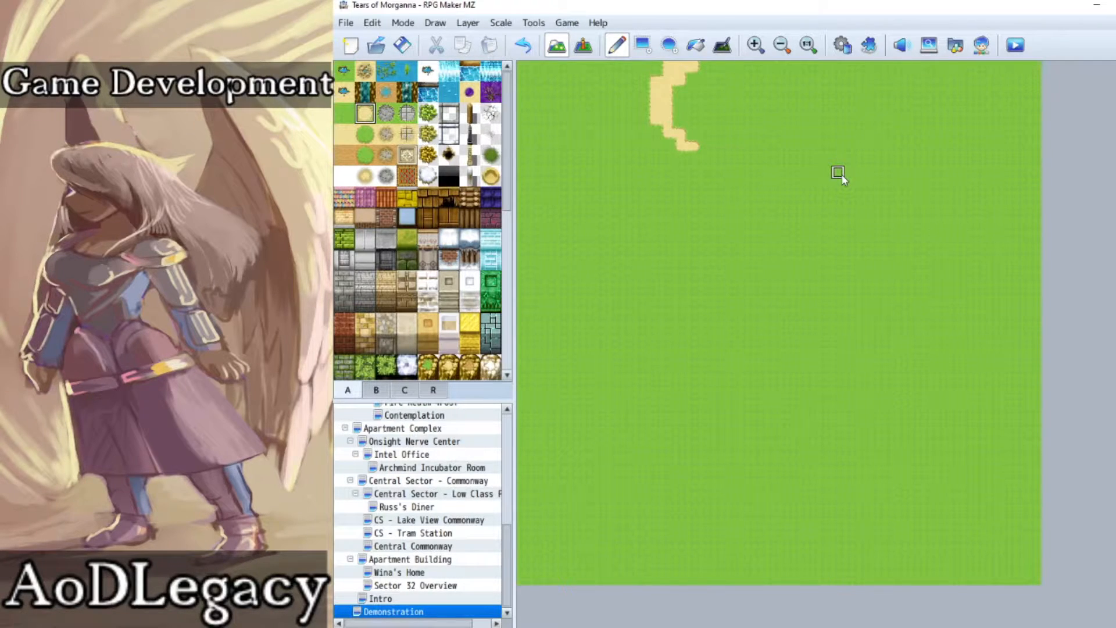
Step: Paint a straight north-south dirt path across the whole map and cross it with an east-west path reaching both edges
drag(849, 66, 856, 605)
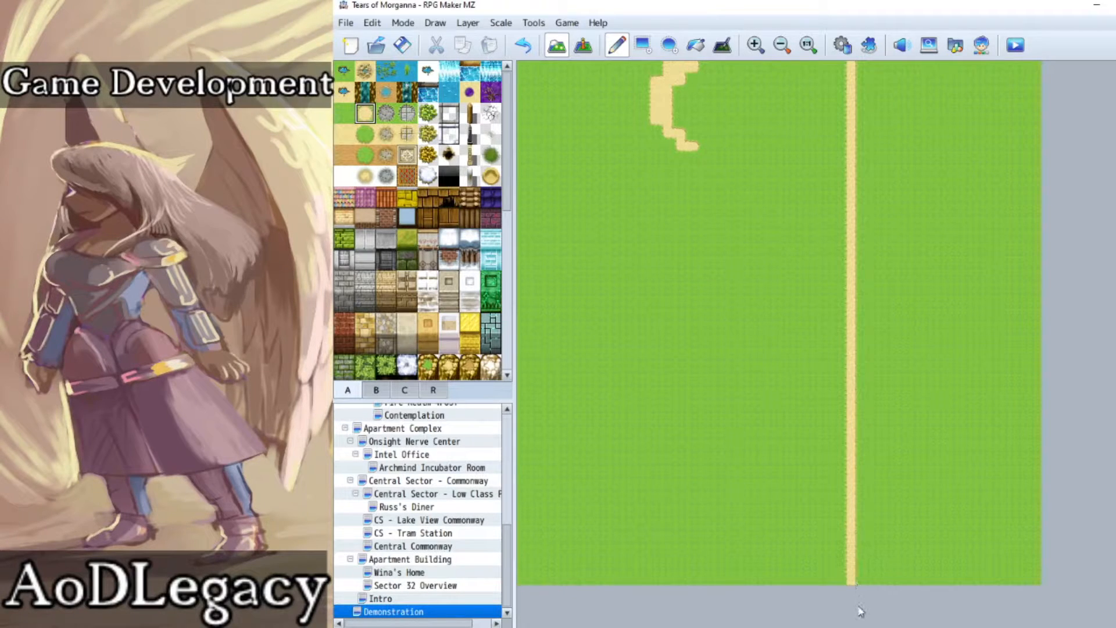
drag(850, 289, 641, 290)
drag(574, 311, 421, 317)
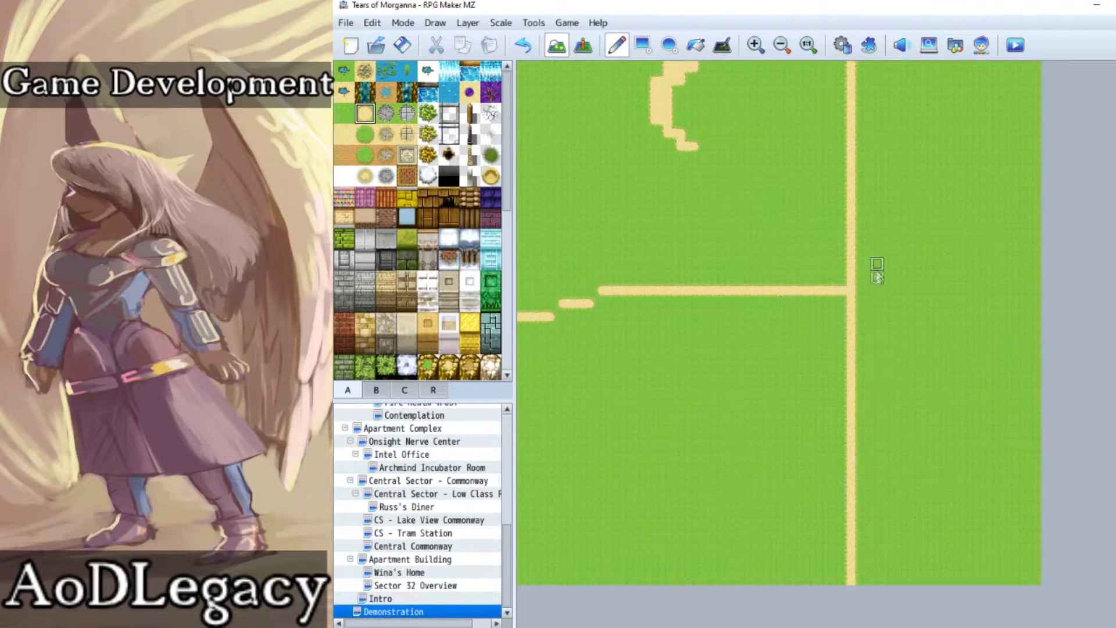
drag(862, 291, 1072, 284)
click(596, 297)
click(557, 310)
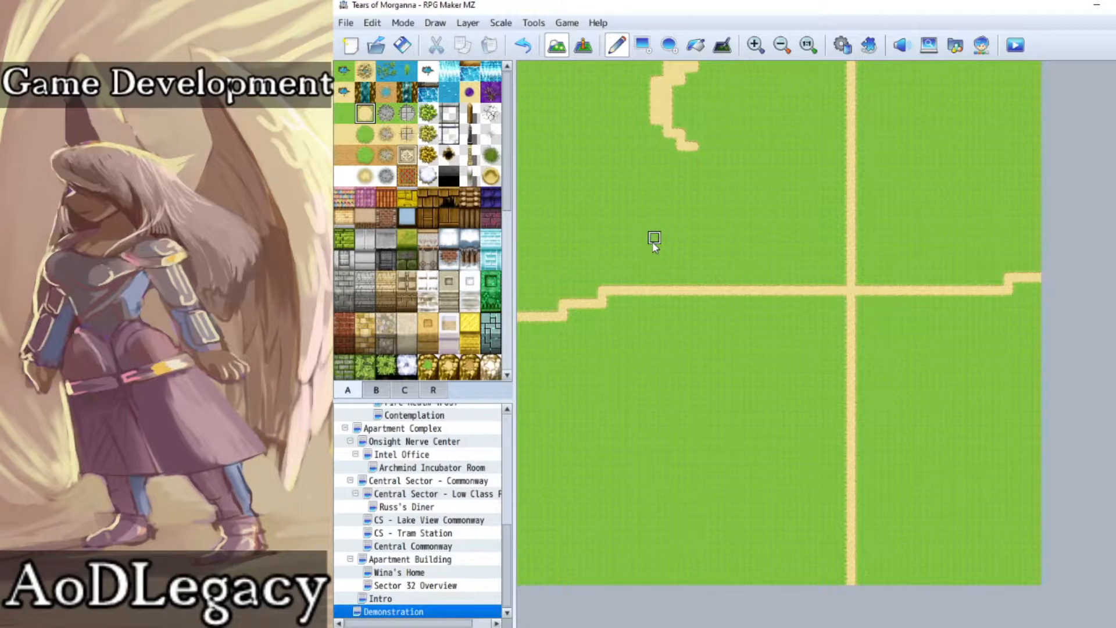
Step: Undo the straight crossing dirt paths, keeping only the winding stretch at the northern edge
click(525, 46)
click(525, 46)
click(525, 46)
click(526, 46)
click(526, 46)
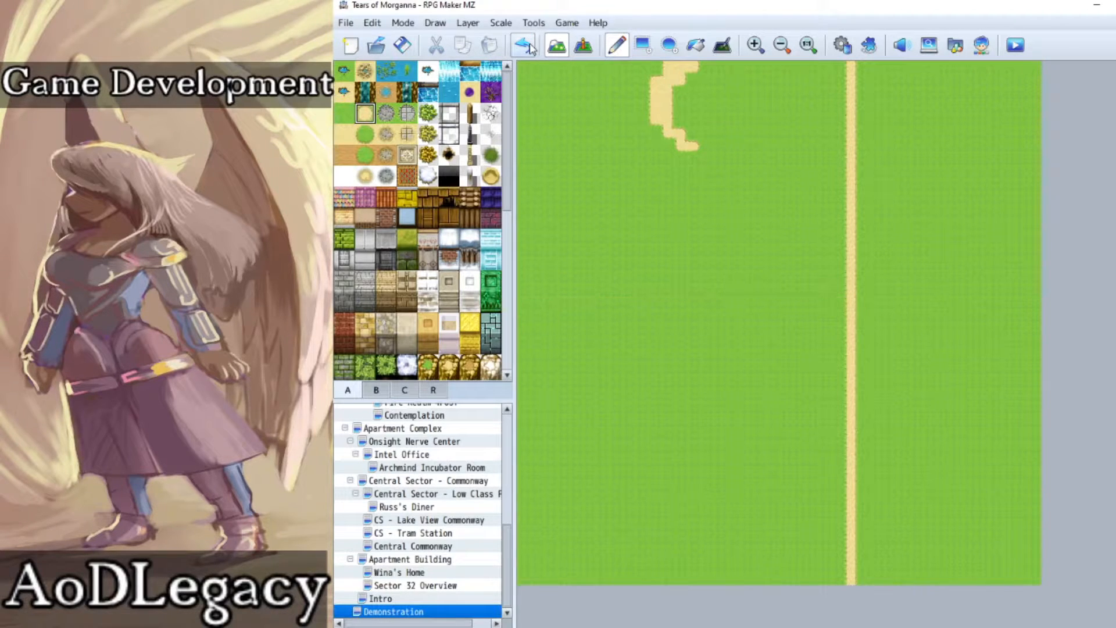
click(526, 46)
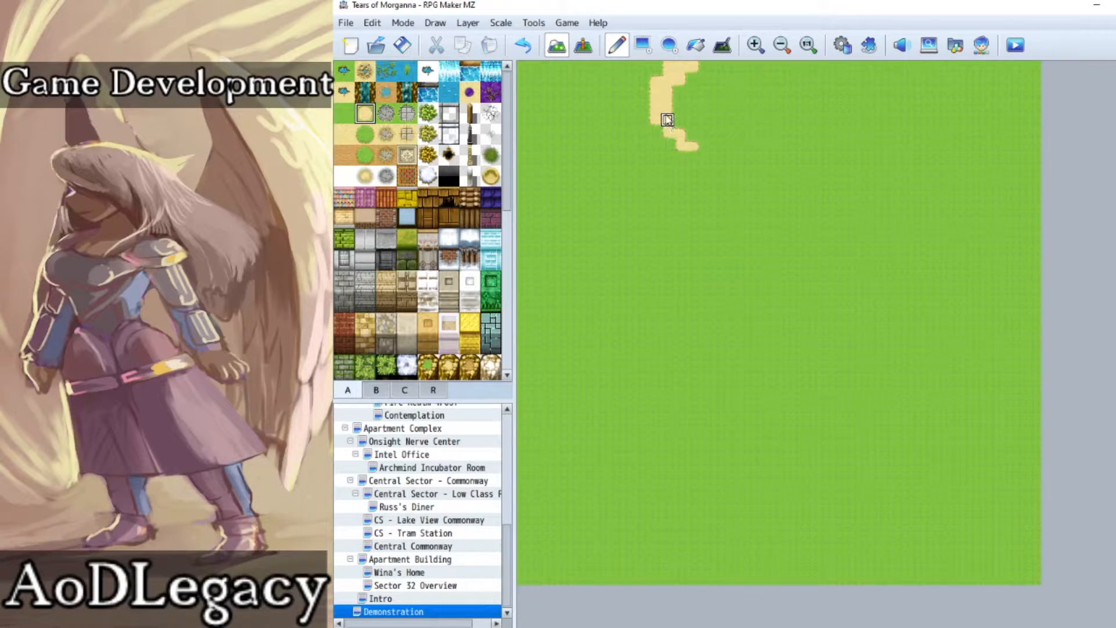
Step: Continue the winding dirt path southeast in broken patches, then curve it back southwest around the middle of the map
drag(718, 147, 775, 174)
click(785, 186)
click(838, 212)
drag(838, 263, 787, 308)
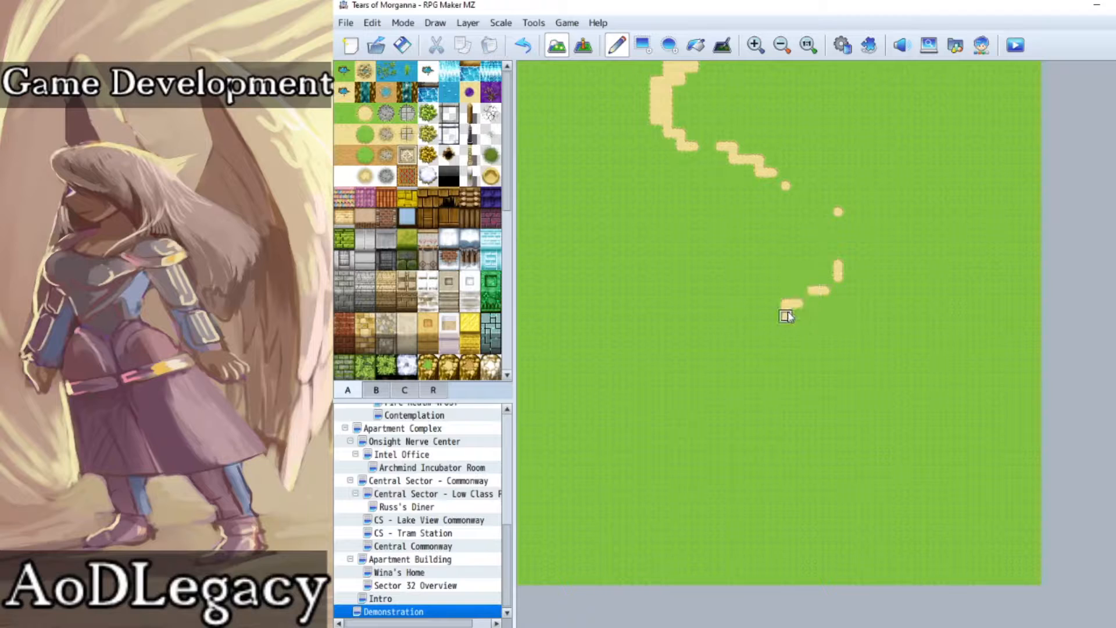
drag(837, 277, 824, 284)
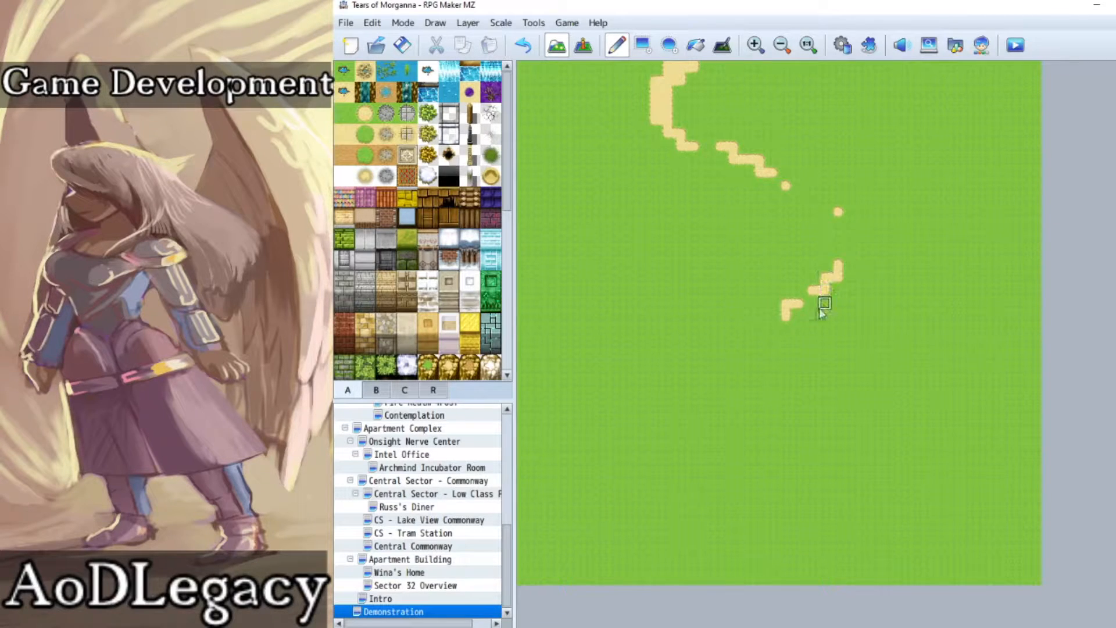
Step: Add two isolated dirt patches heading southwest and a winding stretch down to the southern edge, widened where it ends
click(760, 356)
click(733, 382)
mouse_move(724, 395)
mouse_down()
mouse_move(688, 406)
mouse_move(665, 463)
mouse_move(784, 581)
mouse_up()
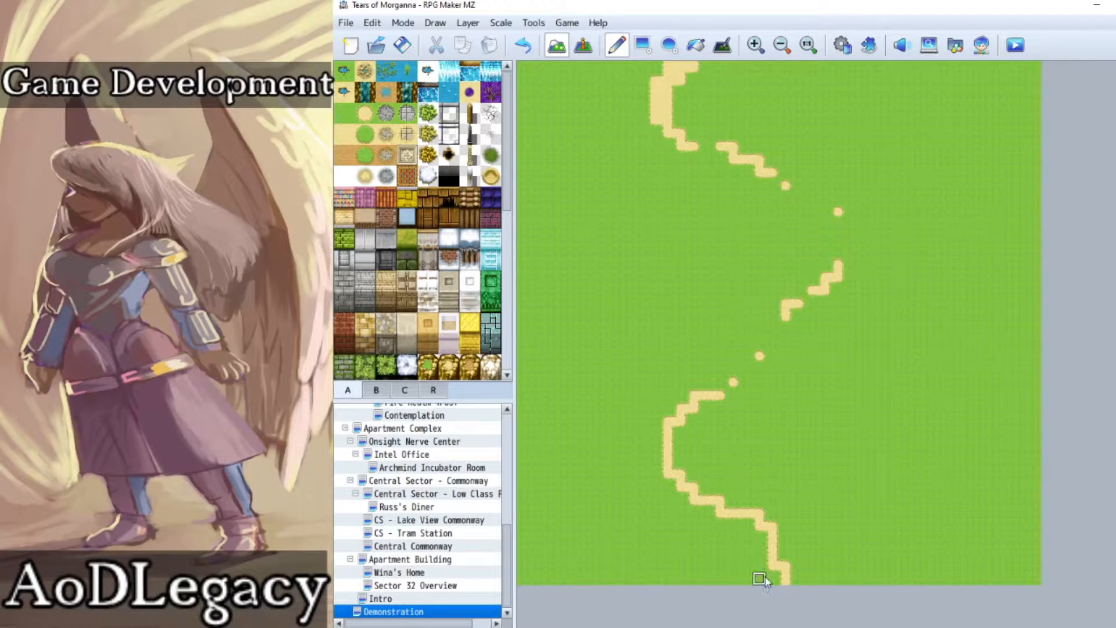
drag(797, 577, 777, 552)
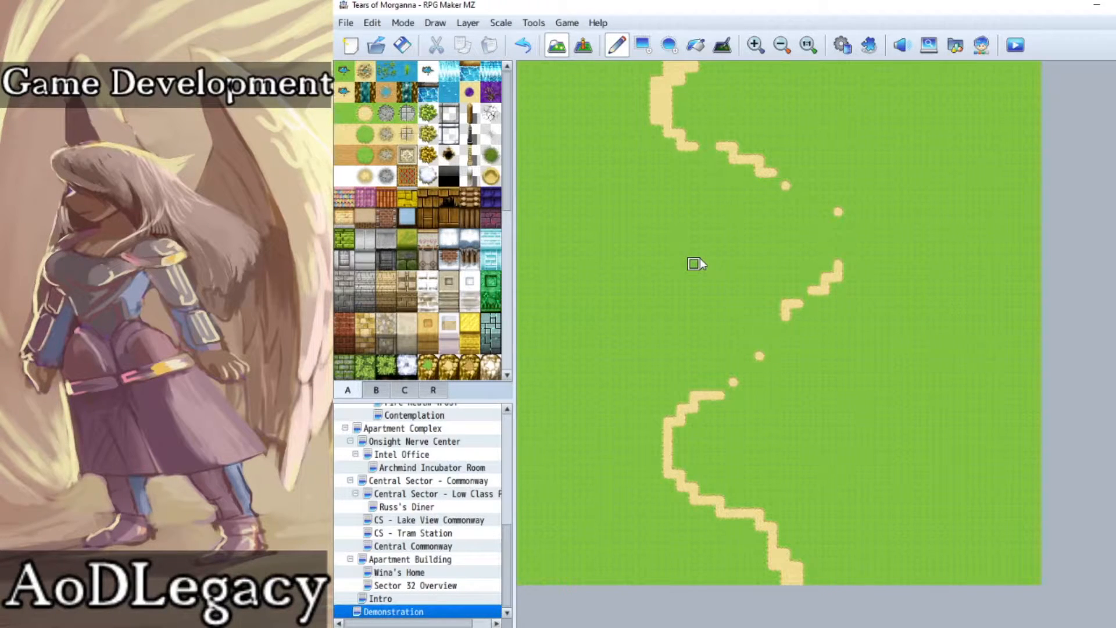
Step: Try out a block of tree-trunk wall tiles on the grass inside the path's bend, then clear it back to grass
scroll(372, 281, down, 3)
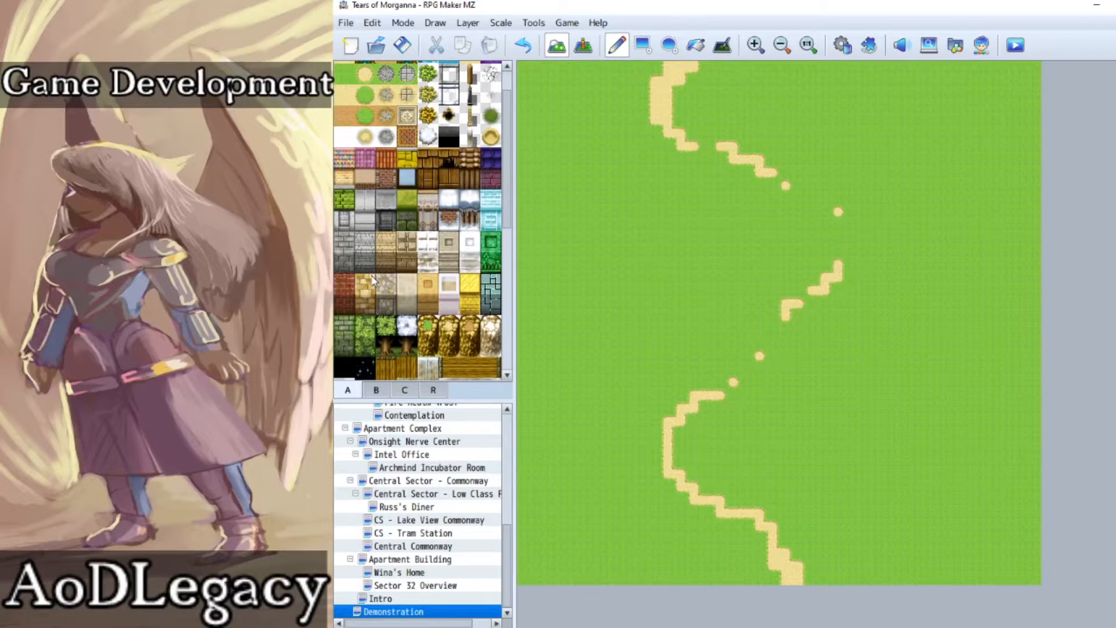
click(386, 260)
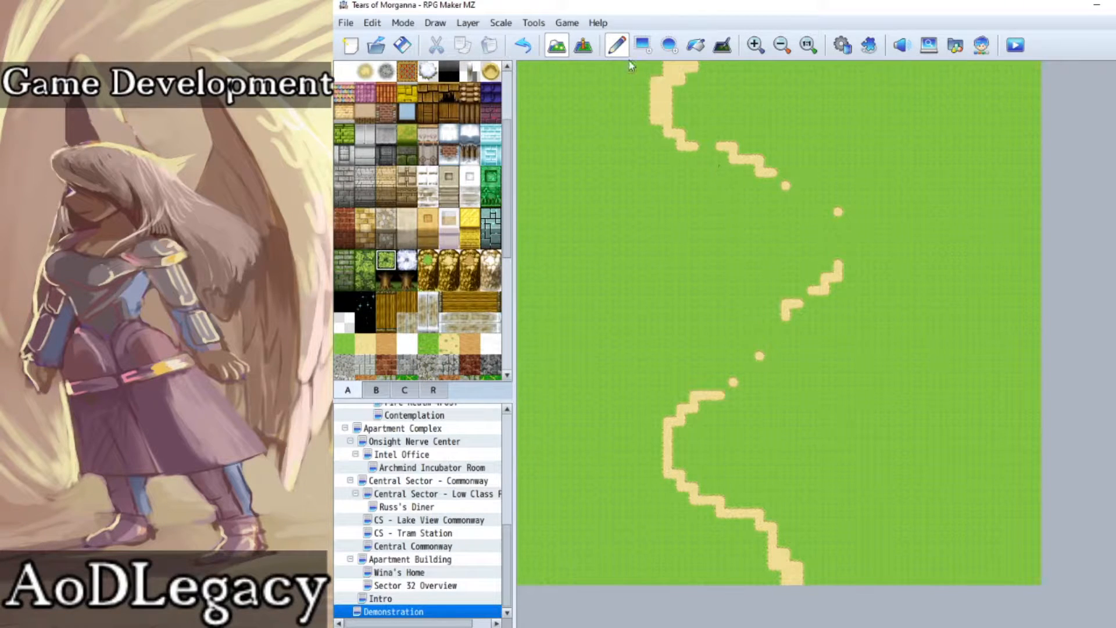
mouse_move(721, 213)
mouse_down()
mouse_move(672, 229)
mouse_move(681, 244)
mouse_move(733, 219)
mouse_move(720, 236)
mouse_move(668, 217)
mouse_move(670, 261)
mouse_move(734, 261)
mouse_up()
click(755, 45)
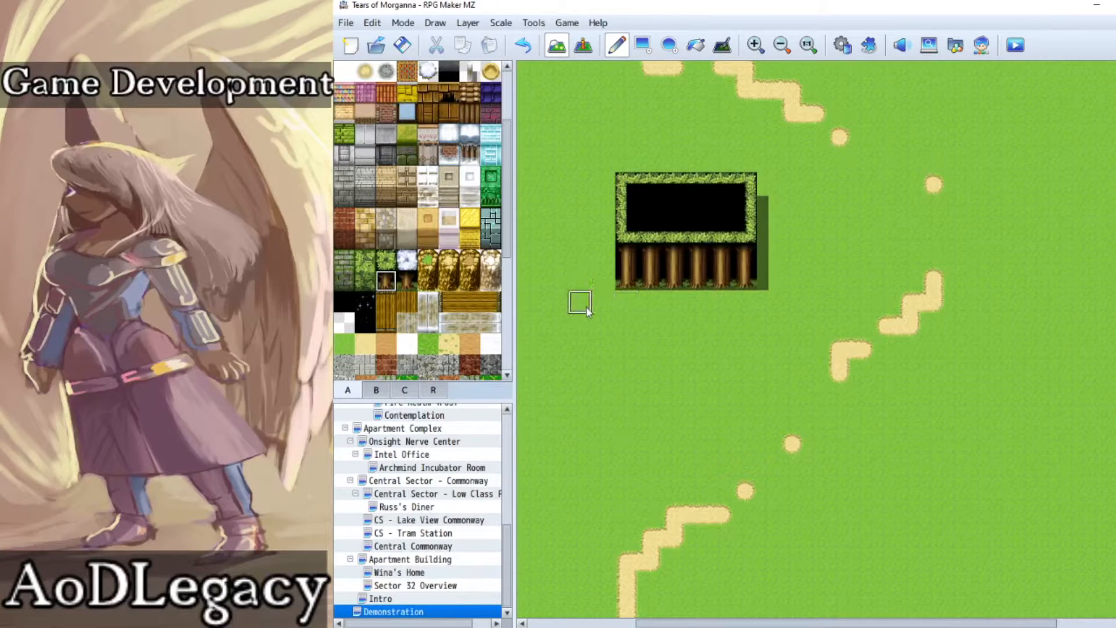
right_click(598, 169)
mouse_move(627, 176)
mouse_down()
mouse_move(660, 259)
mouse_move(622, 256)
mouse_move(675, 168)
mouse_move(646, 278)
mouse_move(739, 244)
mouse_move(735, 209)
mouse_move(689, 240)
mouse_up()
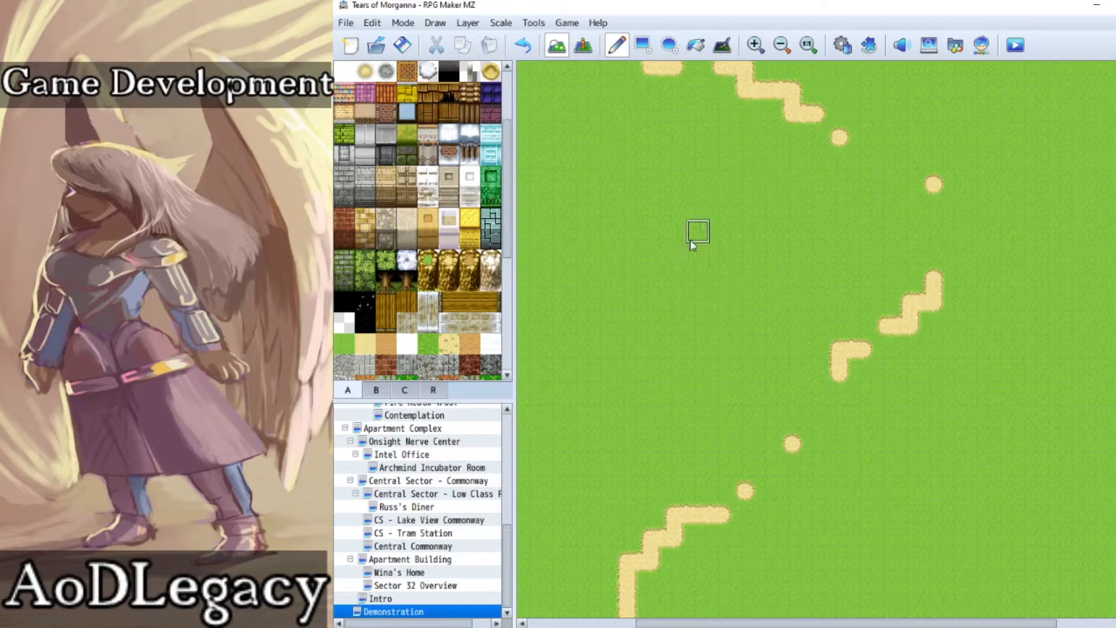
Step: Scatter five large round trees on the grass west of the dirt path's bend
click(775, 45)
click(376, 391)
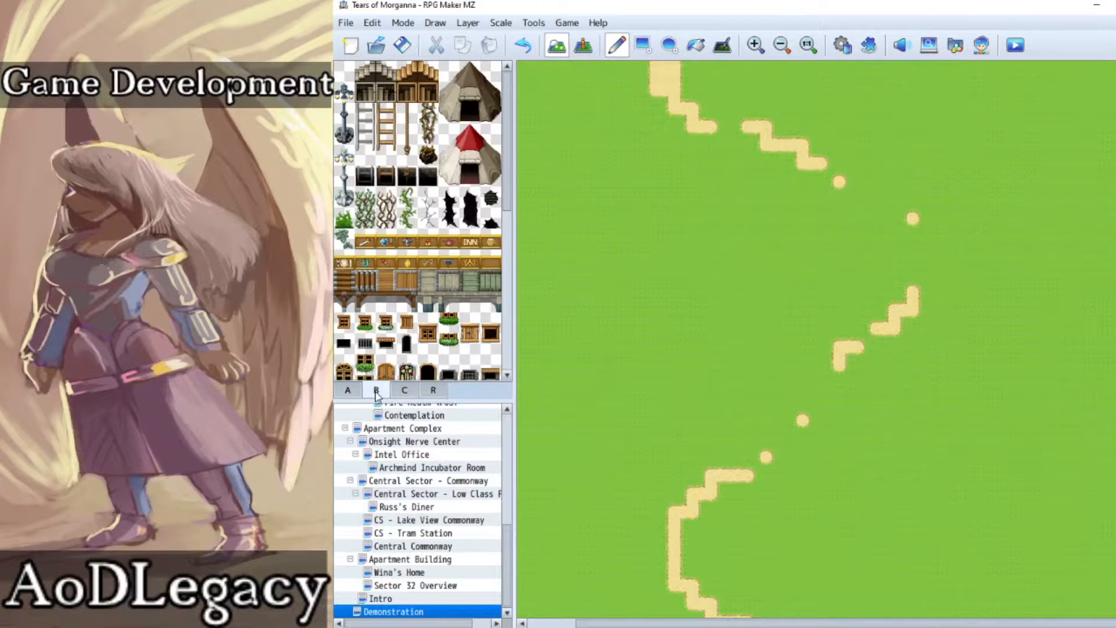
scroll(426, 277, down, 8)
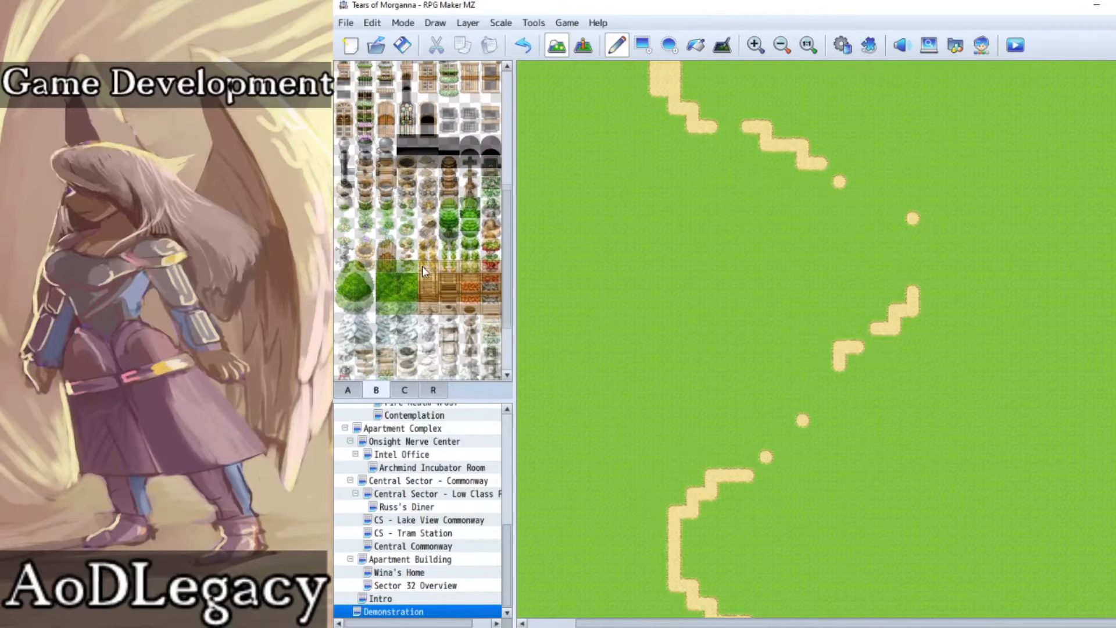
click(353, 278)
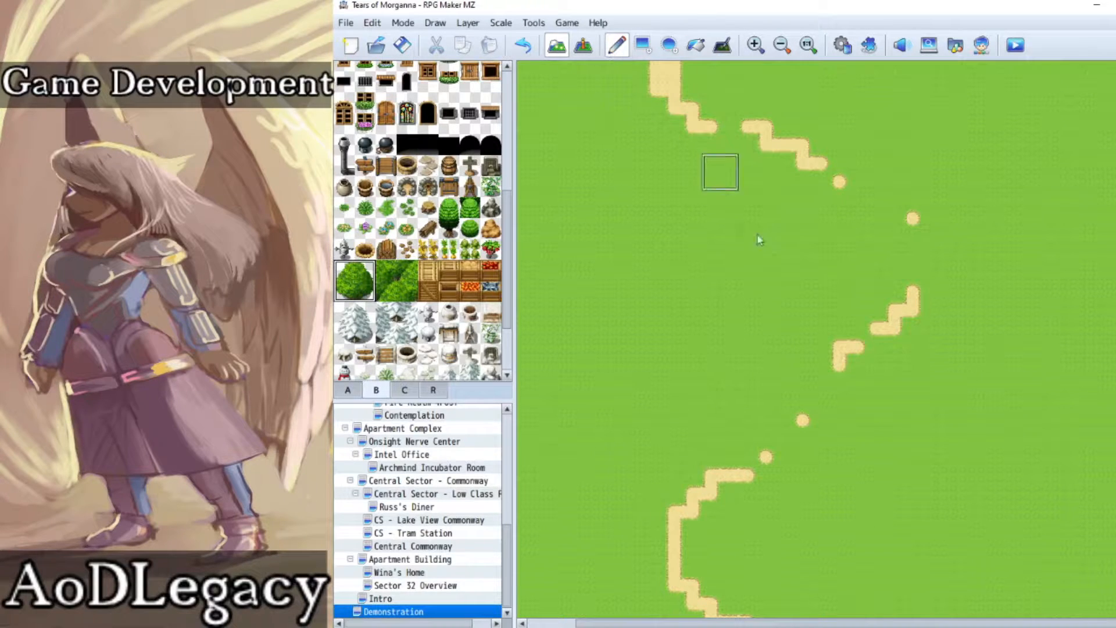
click(814, 241)
click(737, 265)
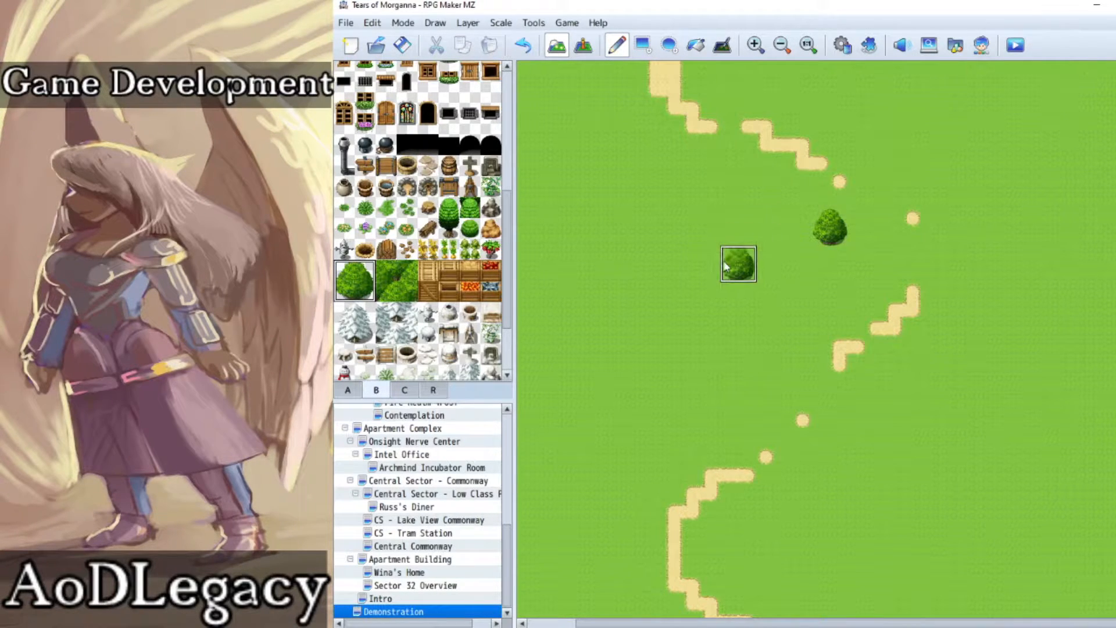
click(828, 301)
click(711, 186)
click(609, 355)
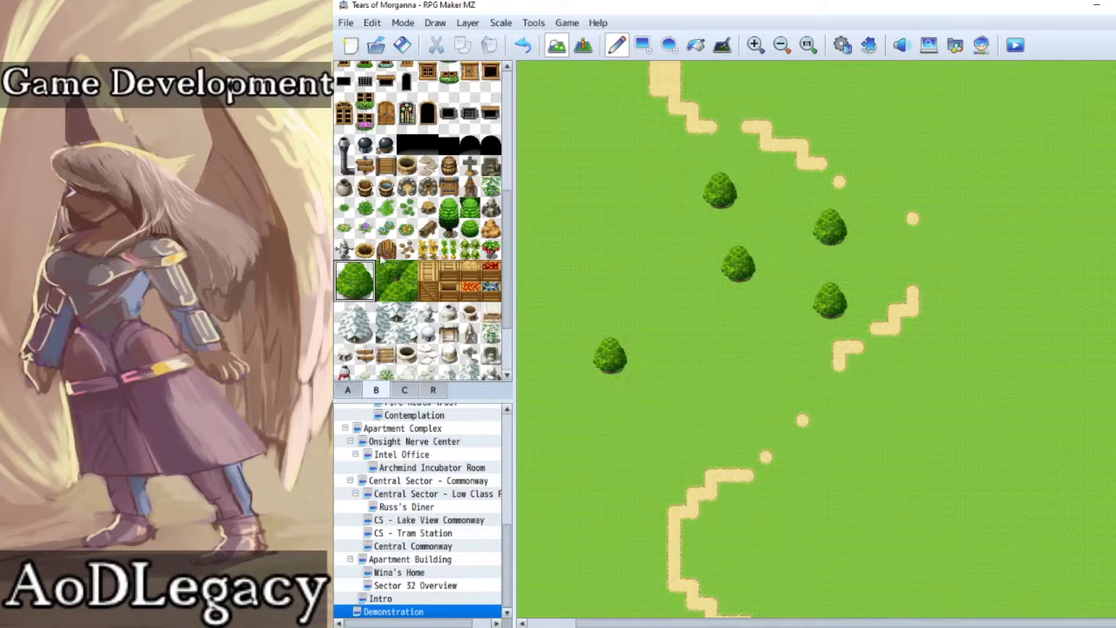
Step: Place three narrow trees, each one tile wide and two tiles tall, among the round trees, repositioning the third
drag(450, 206, 452, 229)
click(671, 263)
click(748, 374)
click(766, 190)
click(523, 45)
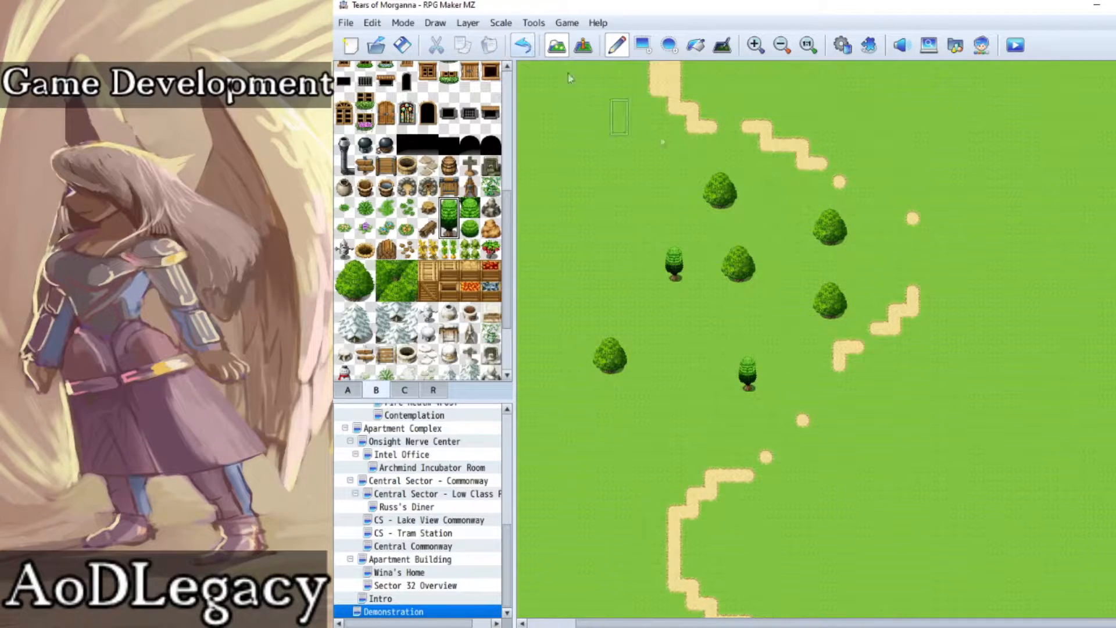
click(784, 227)
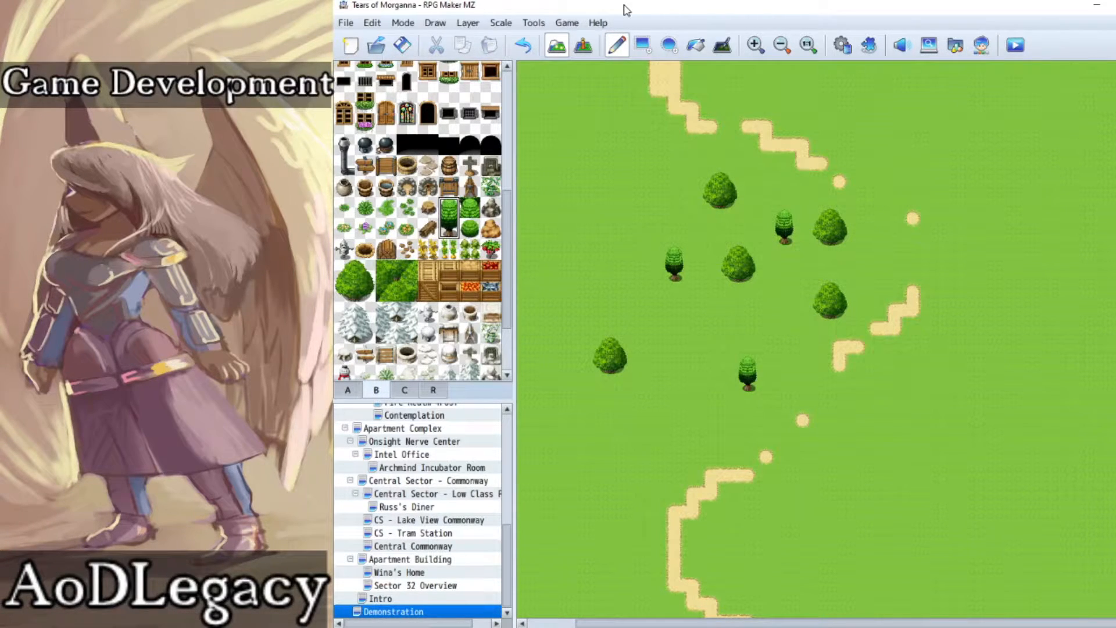
Step: Undo all the individually placed round and narrow trees
key(ctrl+z)
key(ctrl+z)
key(ctrl+z)
key(ctrl+z)
key(ctrl+z)
key(ctrl+z)
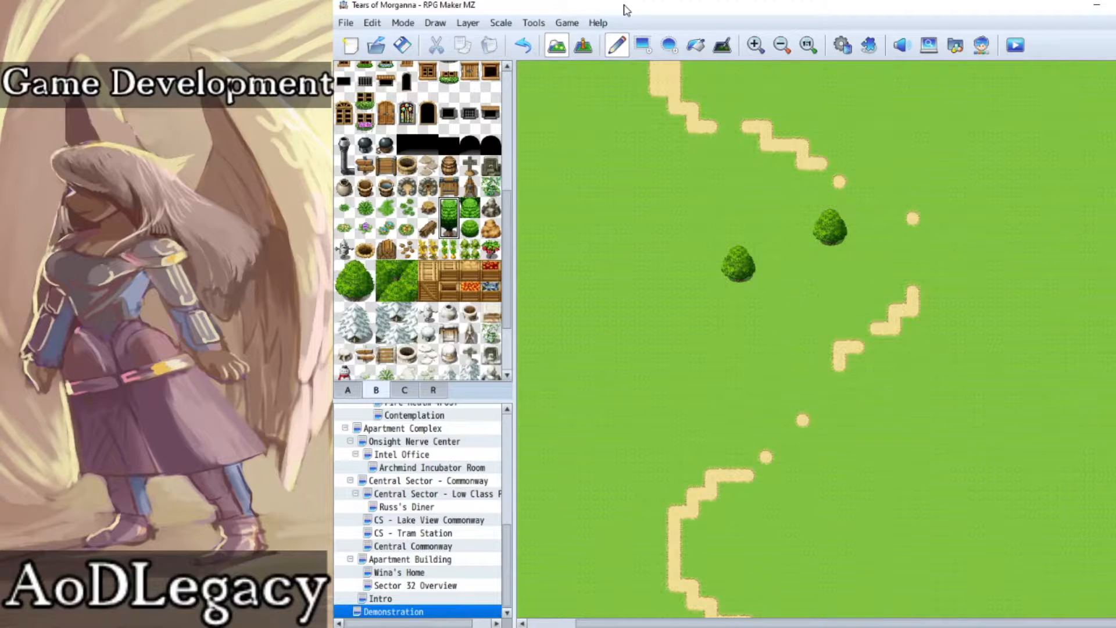
key(ctrl+z)
key(ctrl+z)
Step: Build a solid, stepped forest patch from the 2×2 dense canopy tile inside the path's bend, extending diagonally southwest
drag(387, 271, 407, 297)
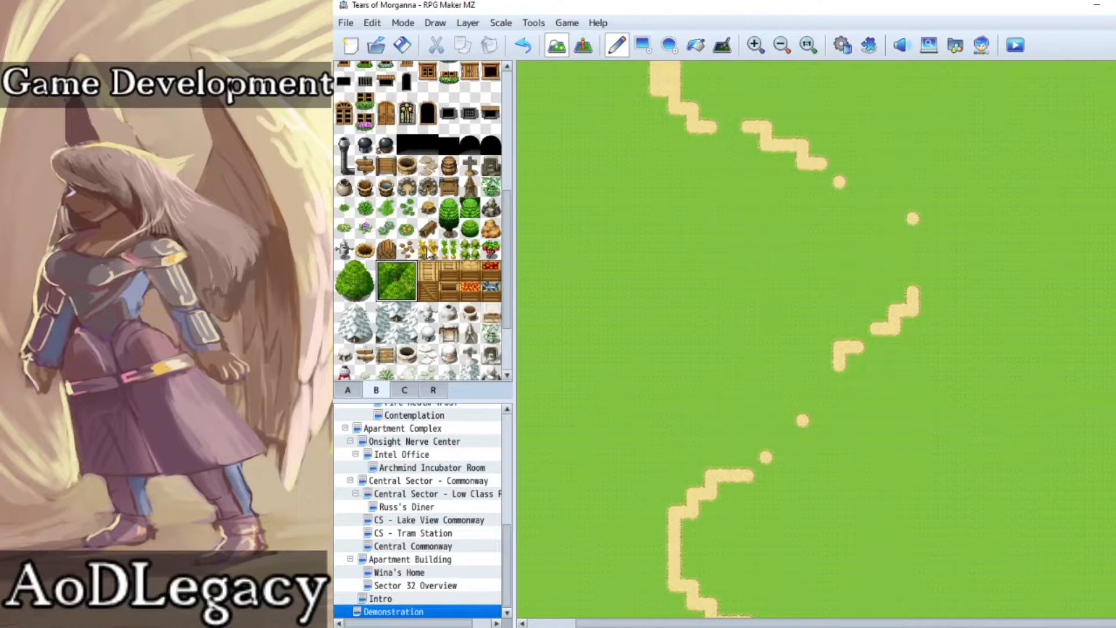
click(811, 263)
click(805, 228)
click(766, 263)
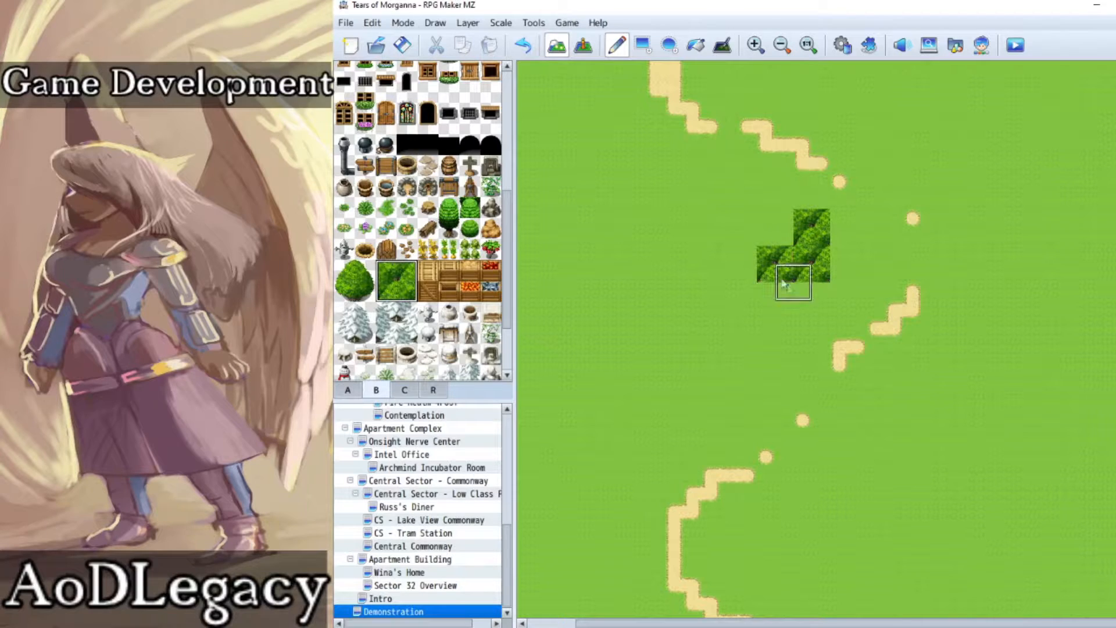
click(802, 297)
click(777, 299)
click(742, 261)
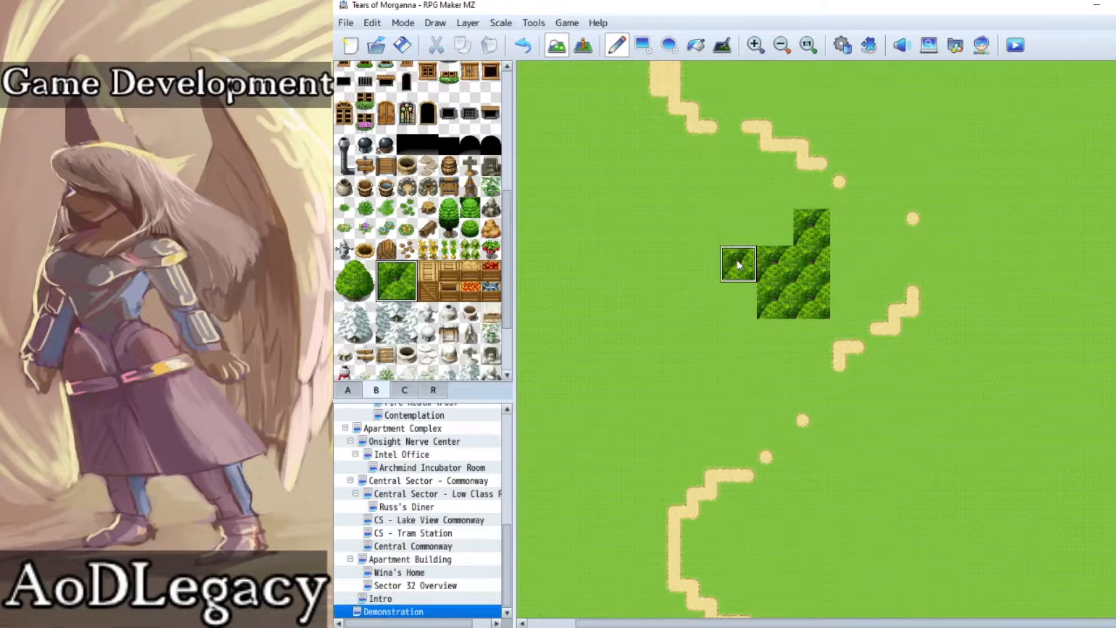
click(736, 301)
click(773, 336)
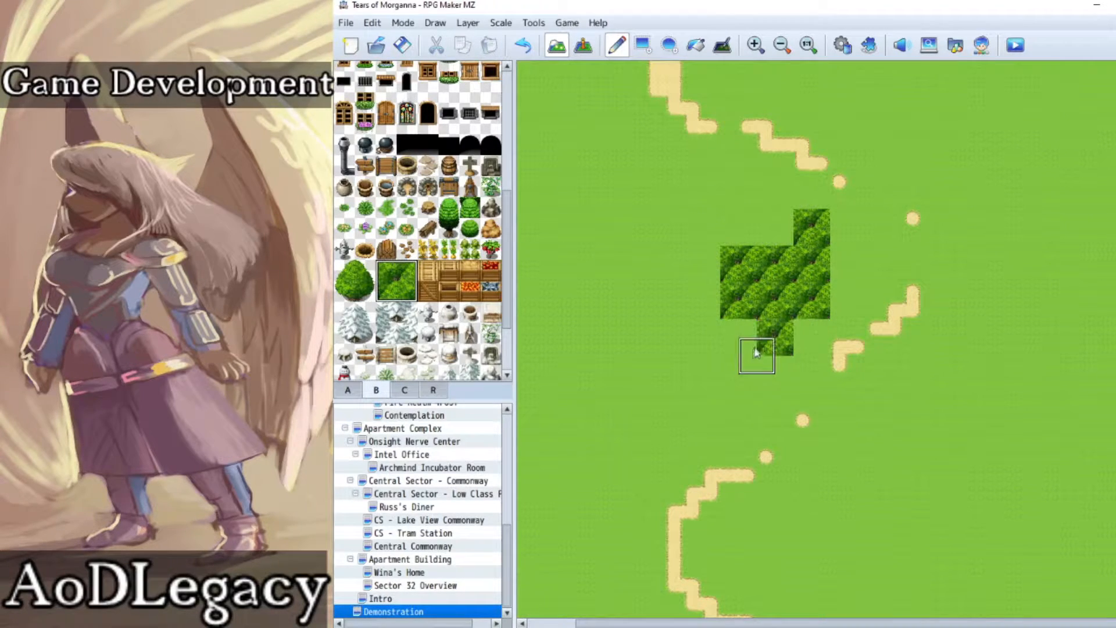
click(695, 294)
click(699, 325)
click(696, 372)
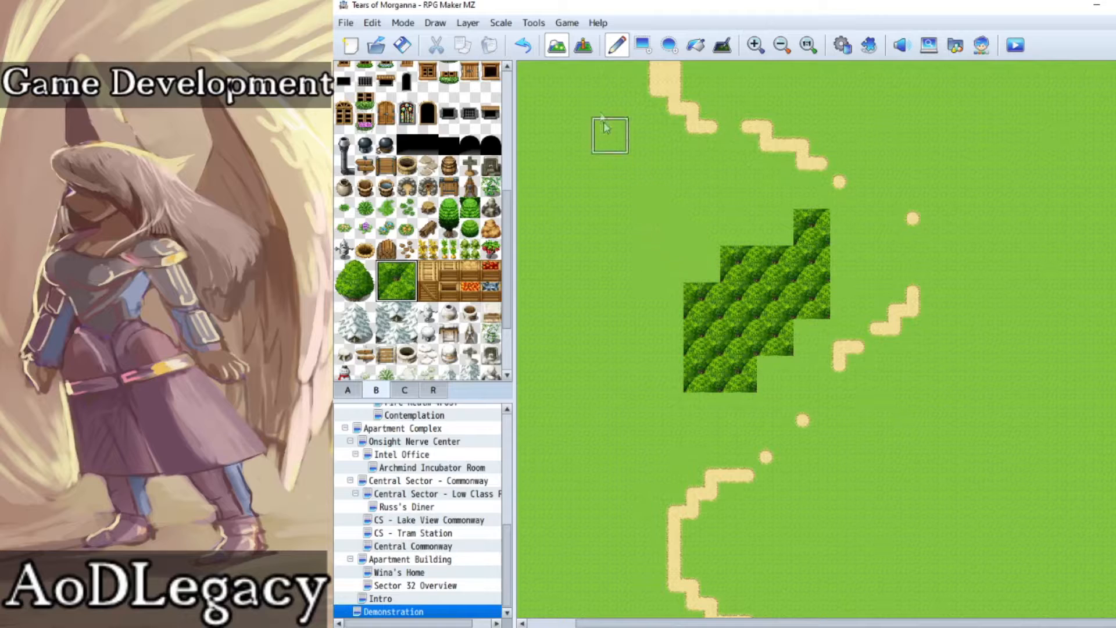
Step: Lay a strip of 2×2 dense canopy tiles along the northern edge, west of the dirt path's start
click(561, 81)
click(534, 81)
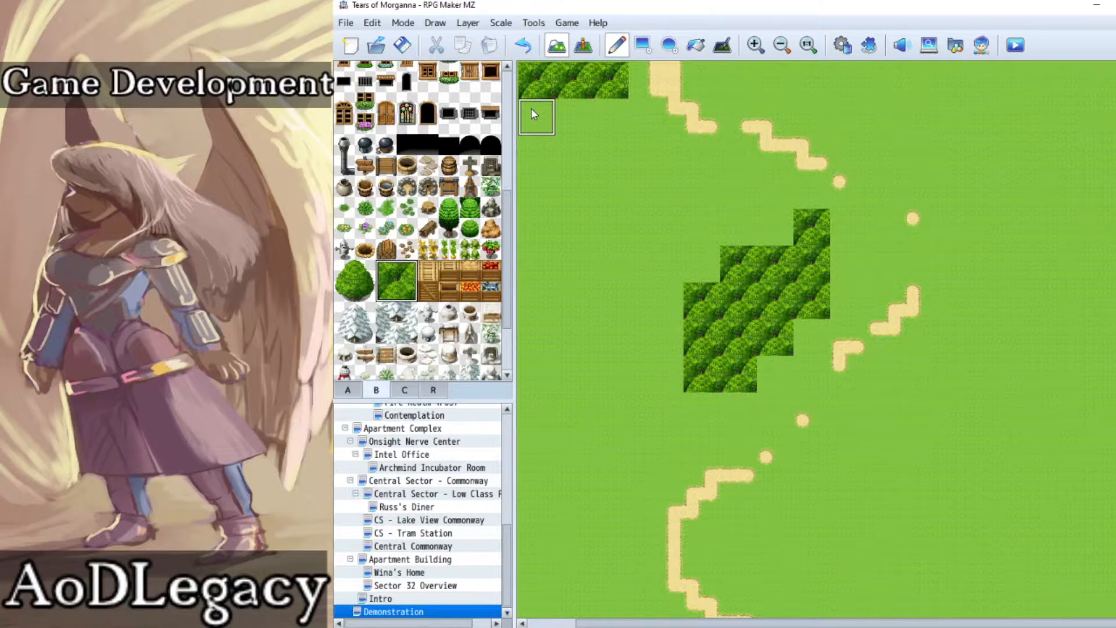
drag(691, 624, 639, 624)
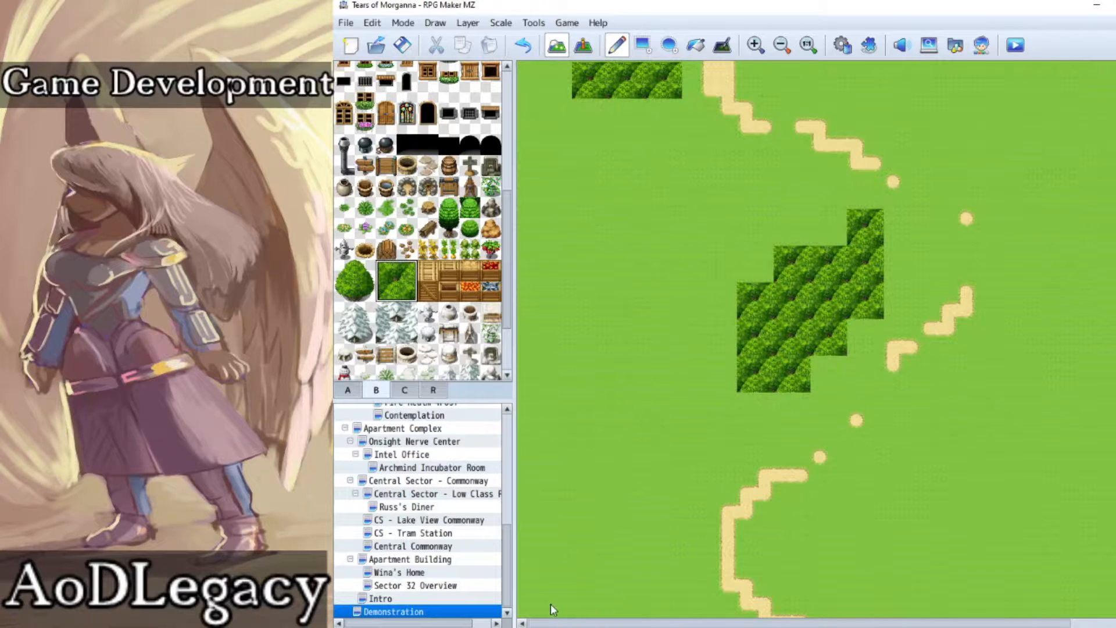
click(544, 69)
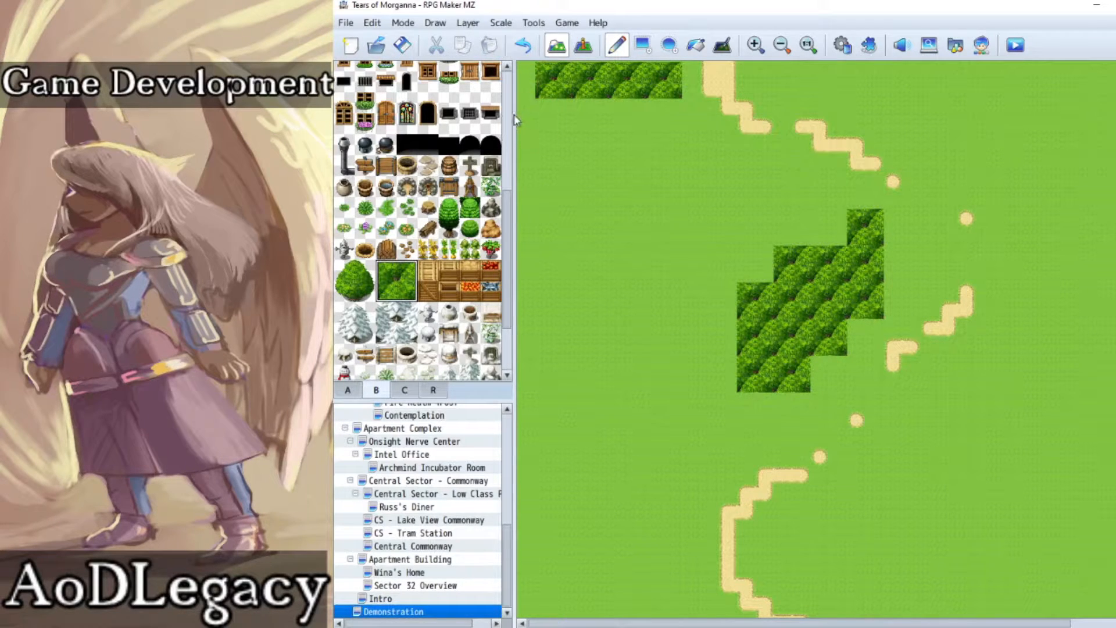
Step: Line the map's western edge with a one-tile-wide column of forest, using the eastern half of the dense canopy tile
click(409, 282)
click(364, 271)
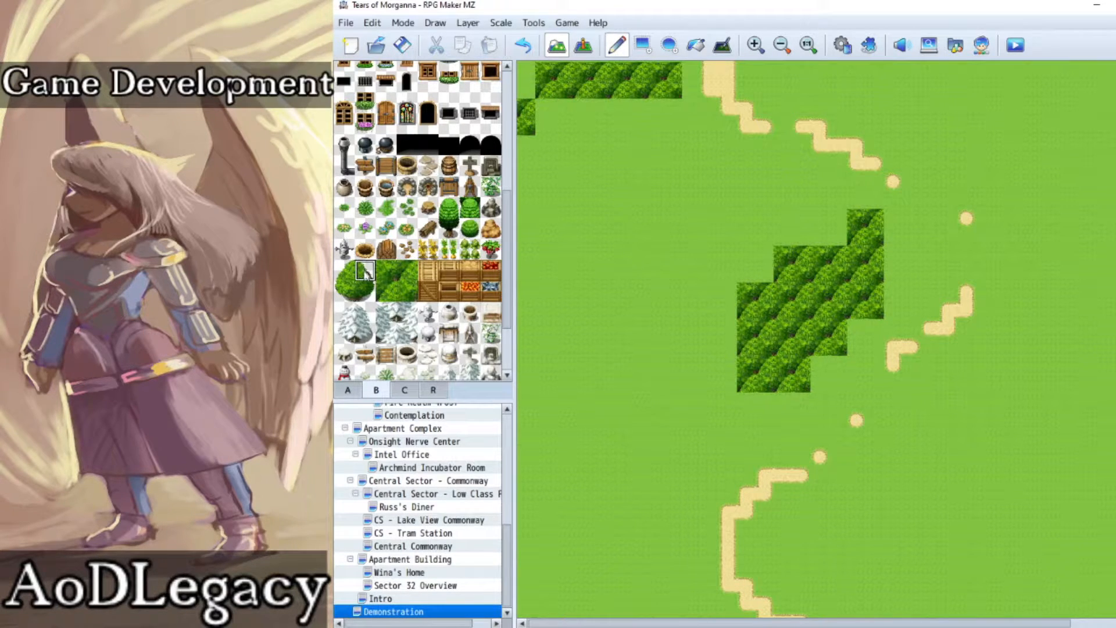
click(407, 272)
click(526, 144)
click(523, 184)
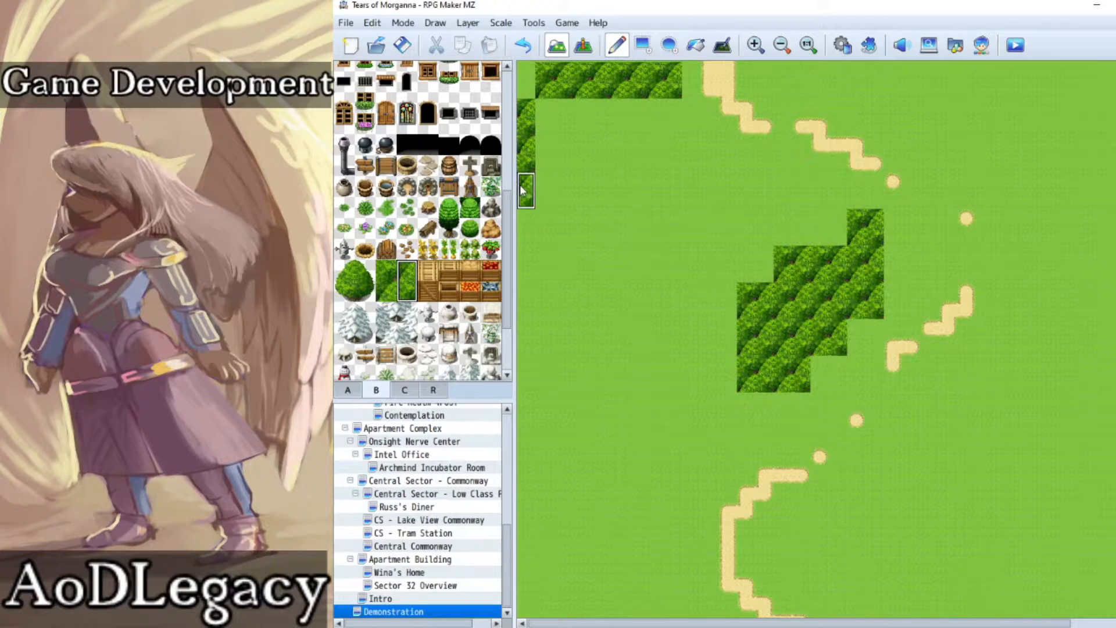
click(524, 218)
click(524, 256)
click(524, 294)
click(524, 330)
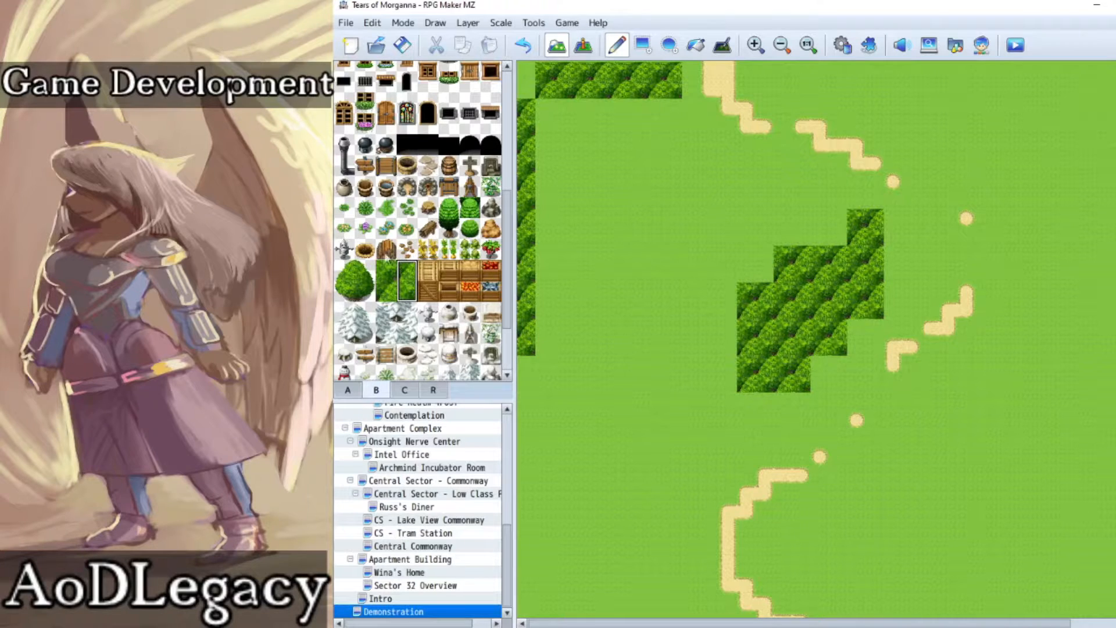
Step: Add a one-tile row beneath the northern forest strip by alternating the two upper quarter tiles of the dense canopy
click(386, 270)
click(544, 108)
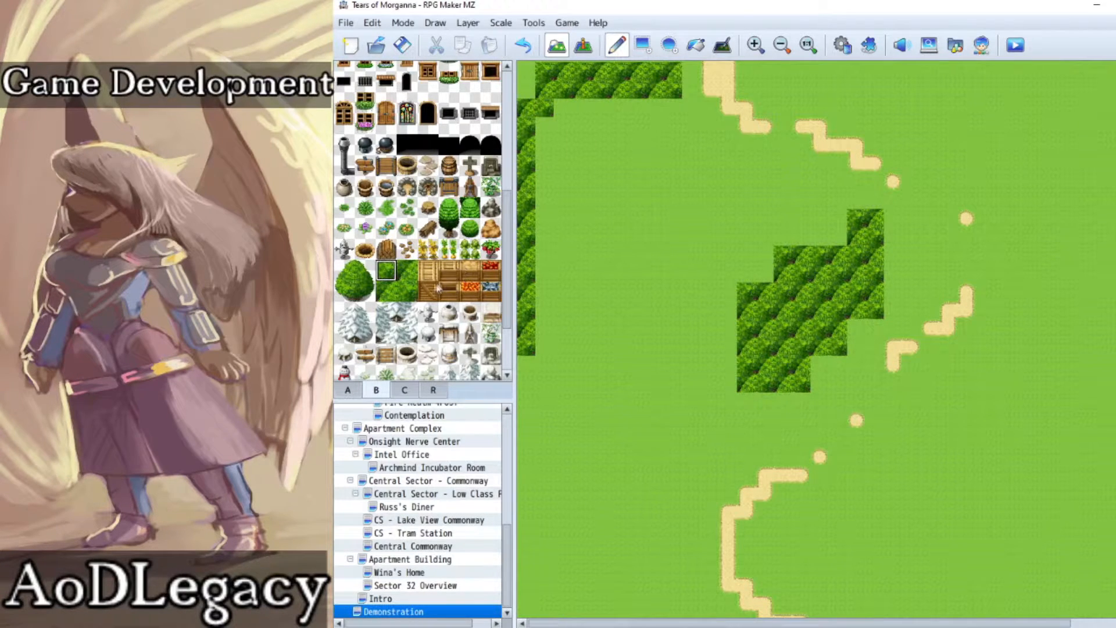
click(569, 105)
click(532, 41)
click(393, 297)
click(409, 279)
click(561, 108)
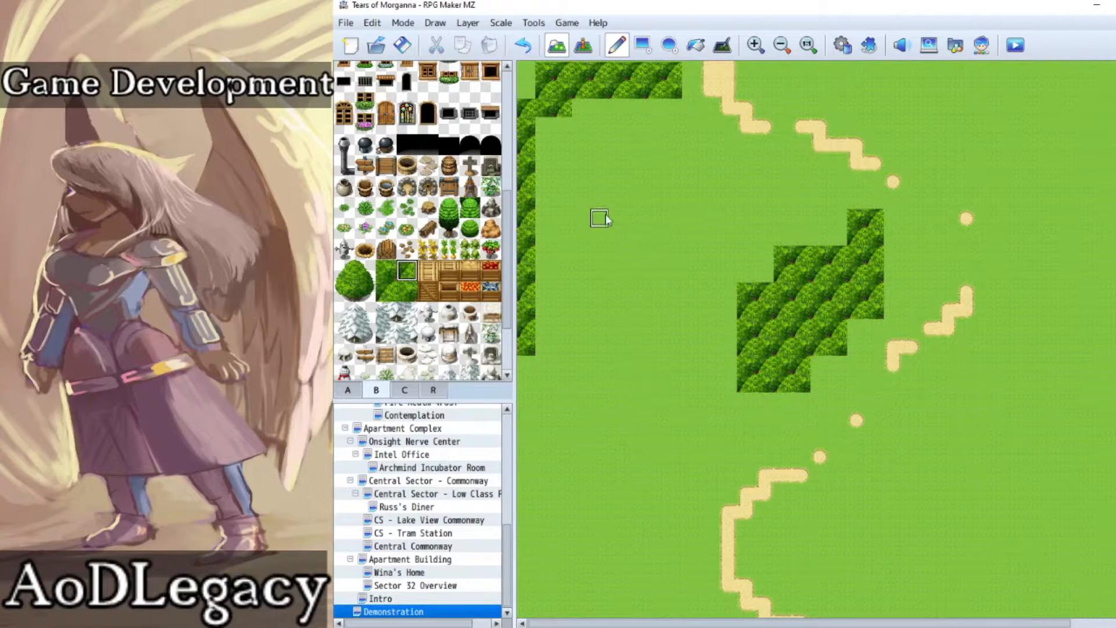
scroll(579, 123, up, 2)
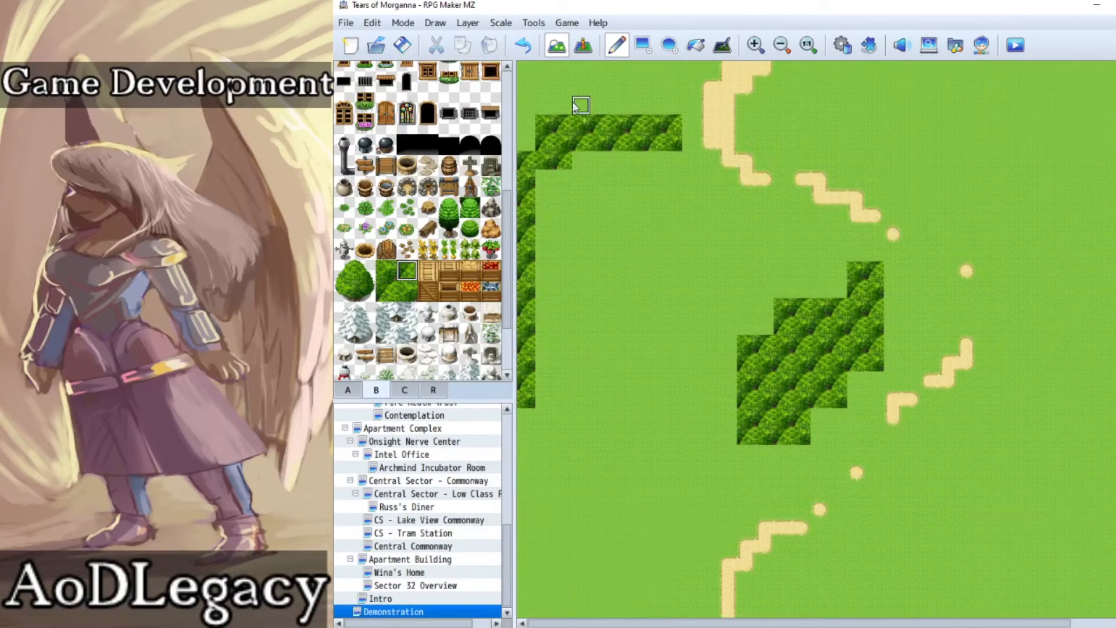
click(387, 272)
click(580, 163)
click(408, 273)
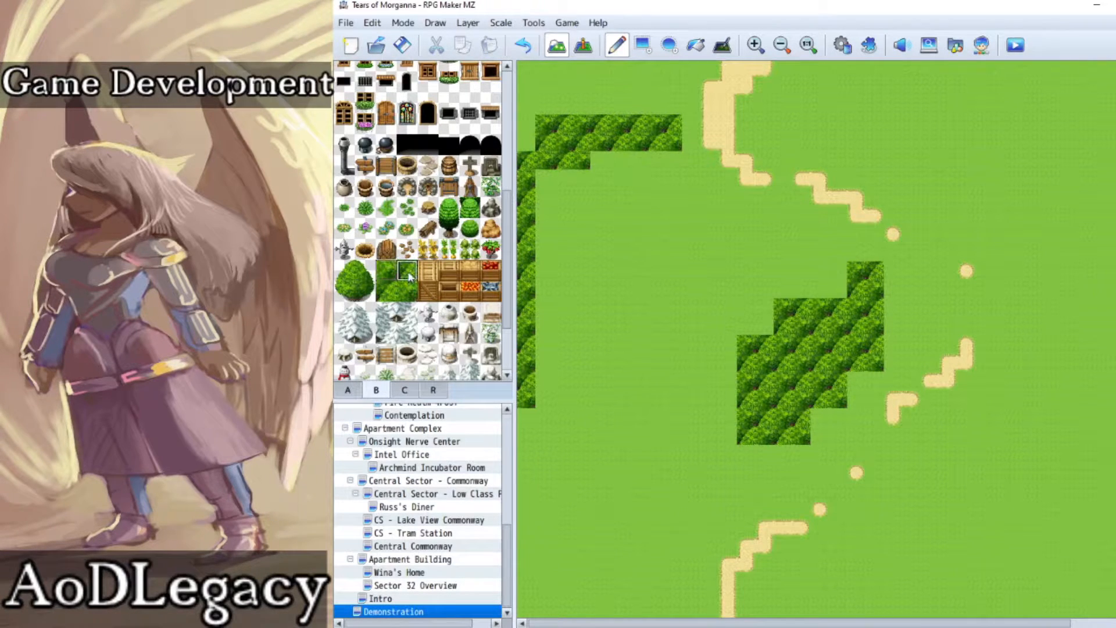
click(599, 160)
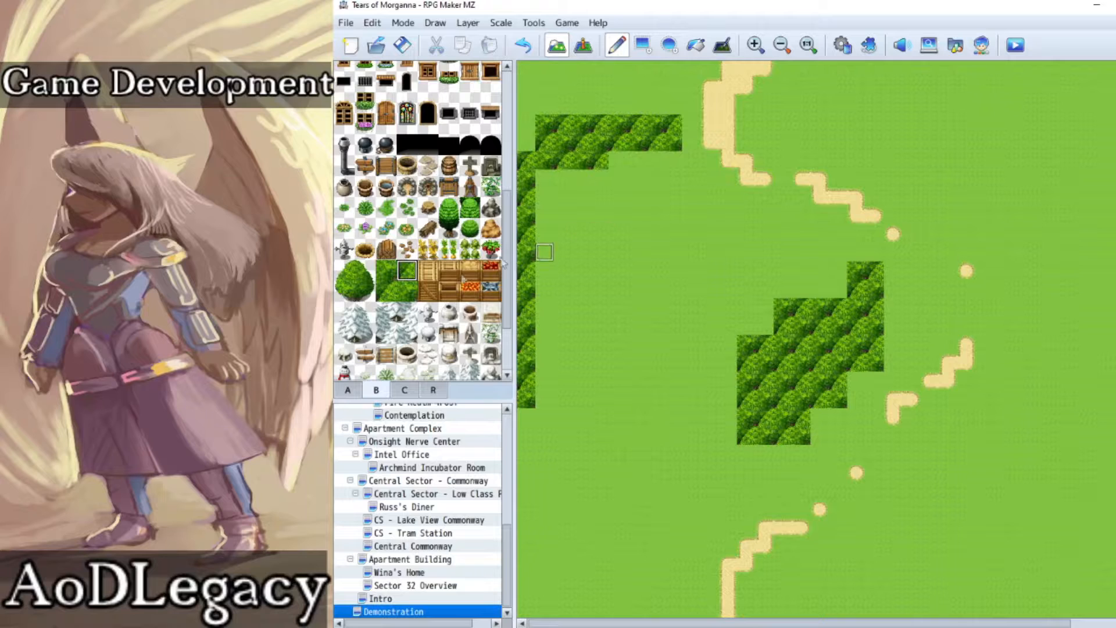
click(383, 273)
click(616, 163)
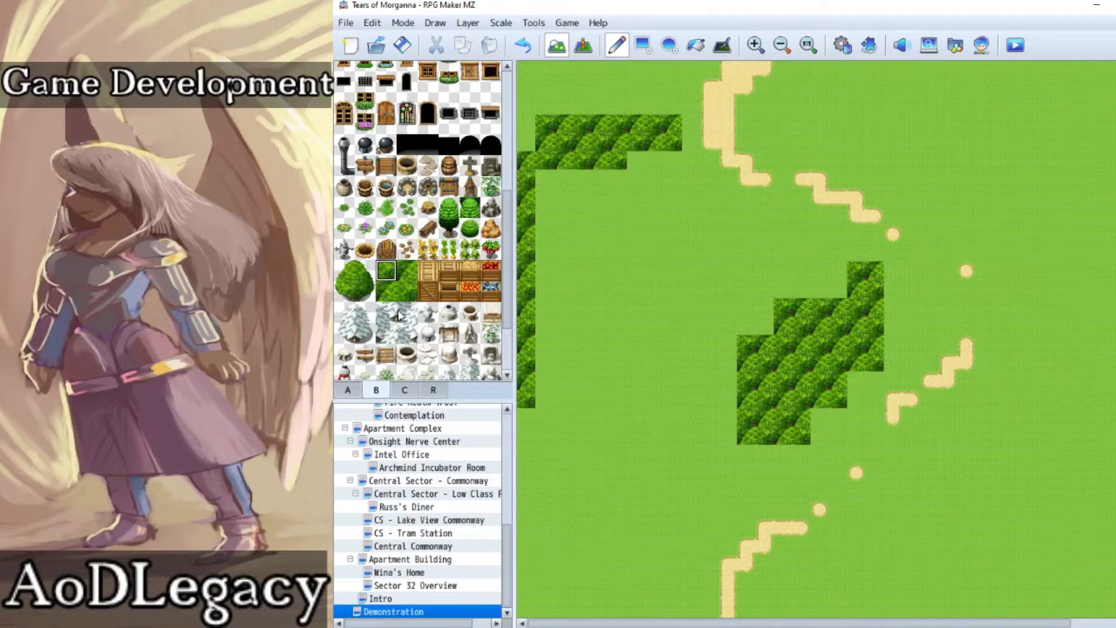
click(413, 269)
click(635, 162)
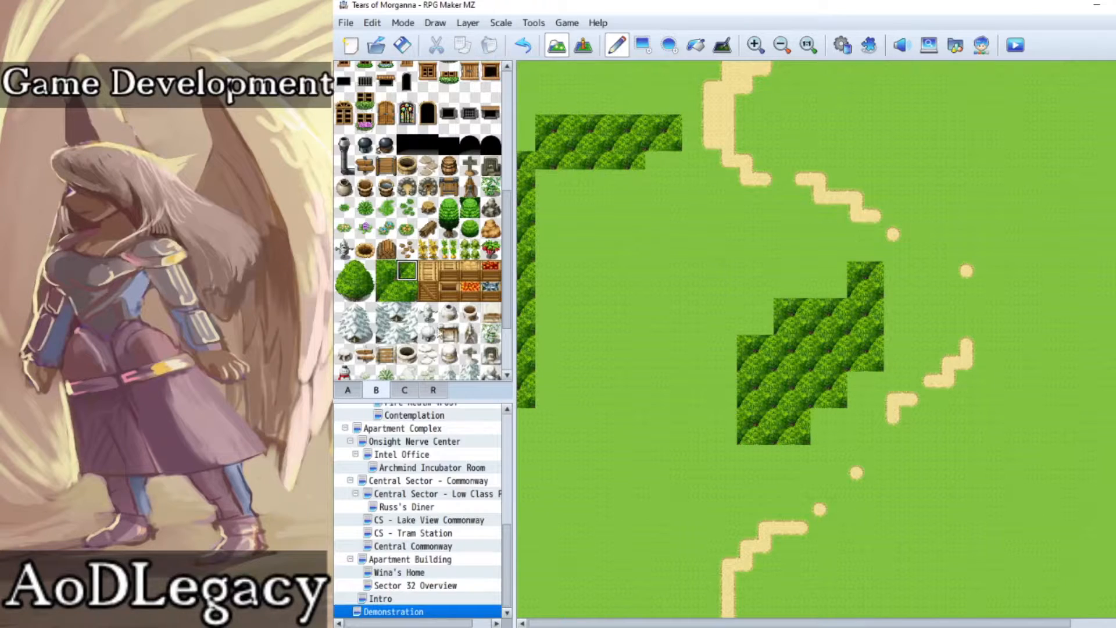
click(384, 274)
click(654, 162)
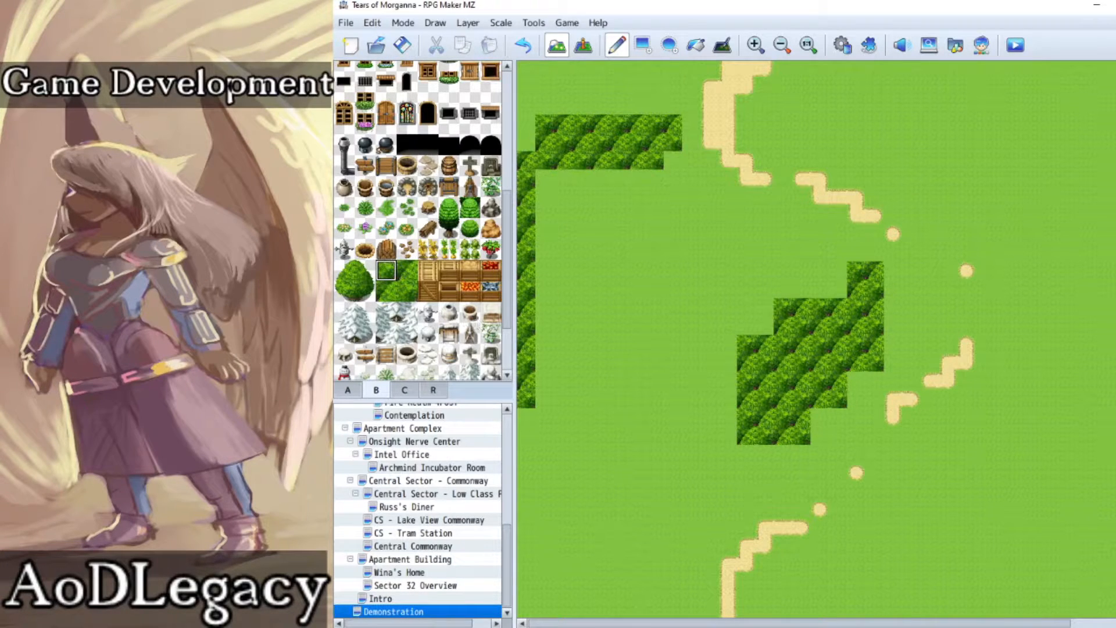
click(413, 270)
click(672, 161)
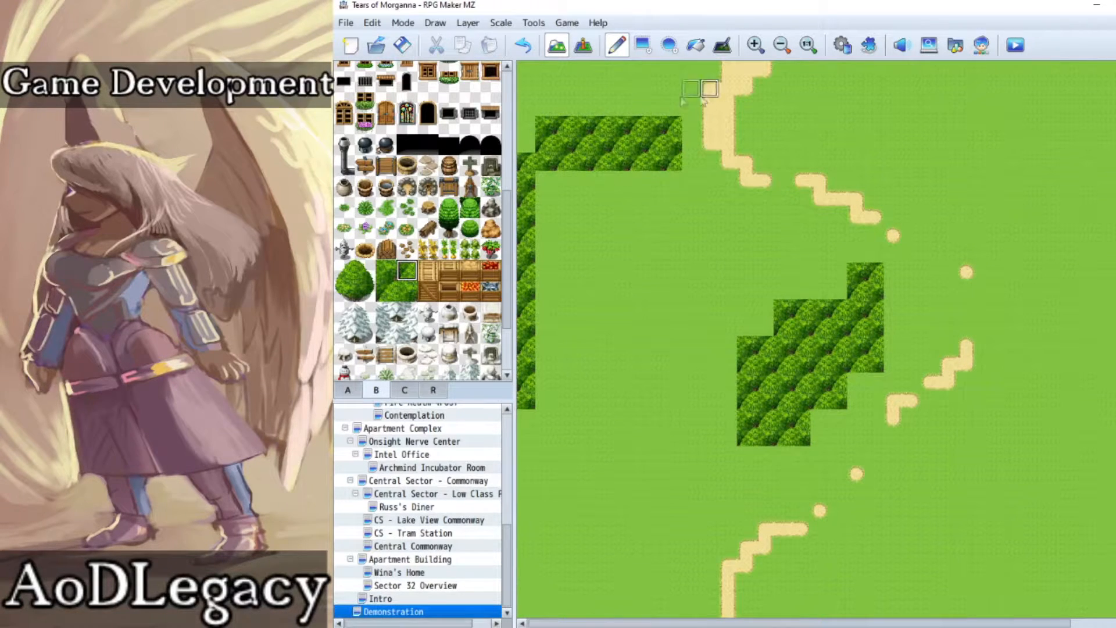
Step: Try a row of 2×2 dense canopy tiles directly above the northern forest strip
drag(385, 270, 407, 290)
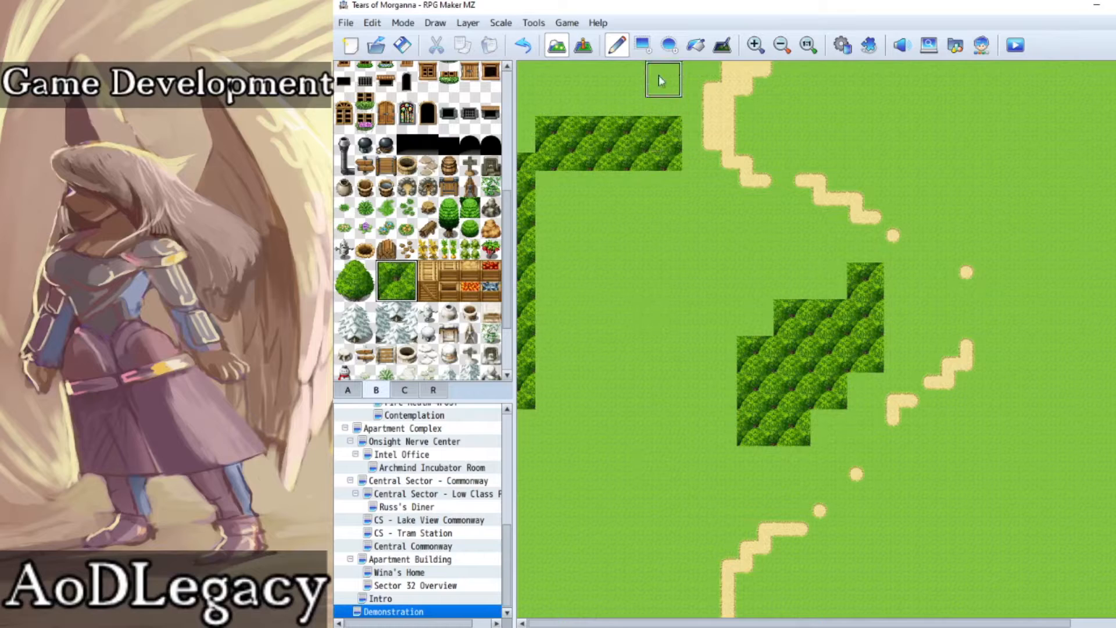
click(658, 75)
click(523, 45)
drag(648, 92, 548, 95)
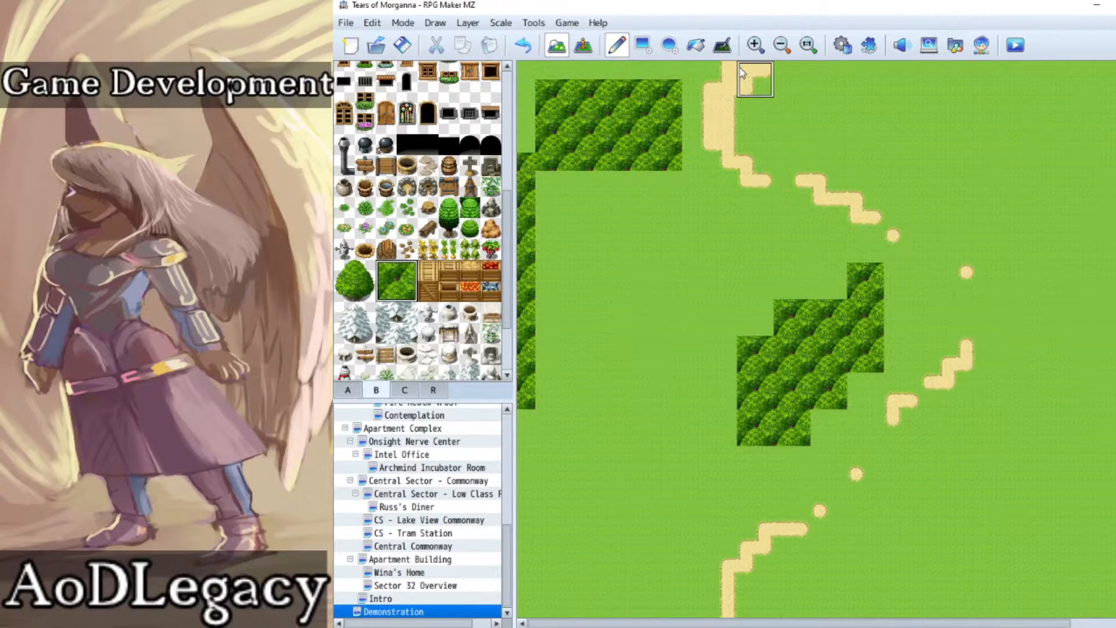
Step: Undo the canopy row above the strip and erase the entire northern strip and western forest column
click(523, 44)
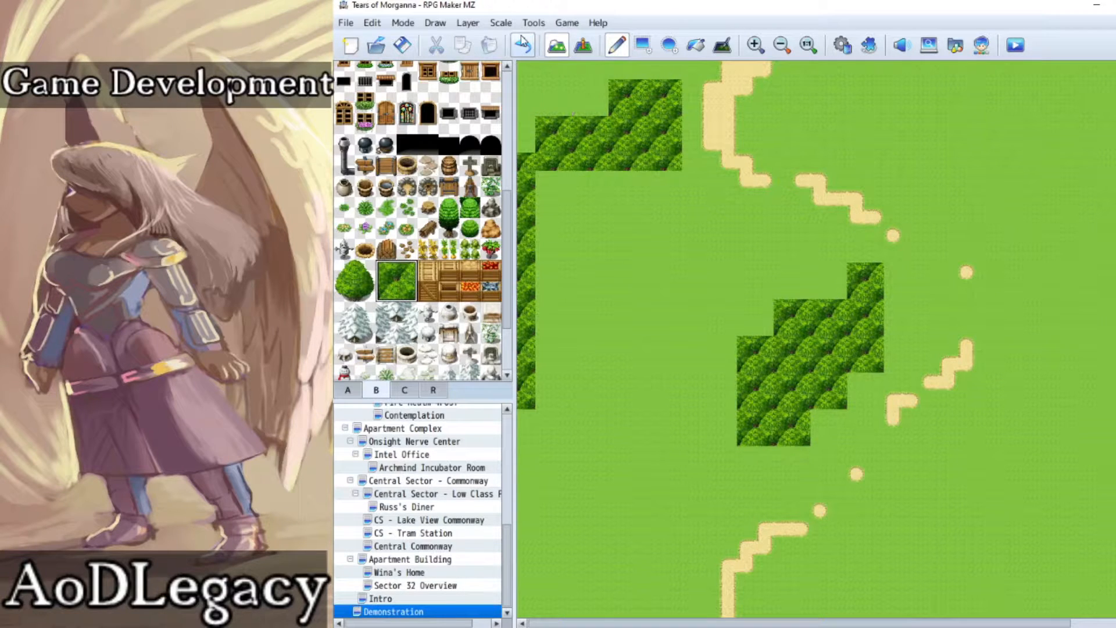
click(522, 44)
right_click(602, 221)
mouse_move(528, 177)
mouse_down()
mouse_move(536, 313)
mouse_move(631, 110)
mouse_move(574, 145)
mouse_move(560, 119)
mouse_move(654, 70)
mouse_move(625, 166)
mouse_move(670, 162)
mouse_up()
Step: Lay a strip of 2×2 dense canopy tiles along the northern edge, from the map's western edge to the dirt path
drag(399, 282, 406, 291)
drag(530, 76, 619, 78)
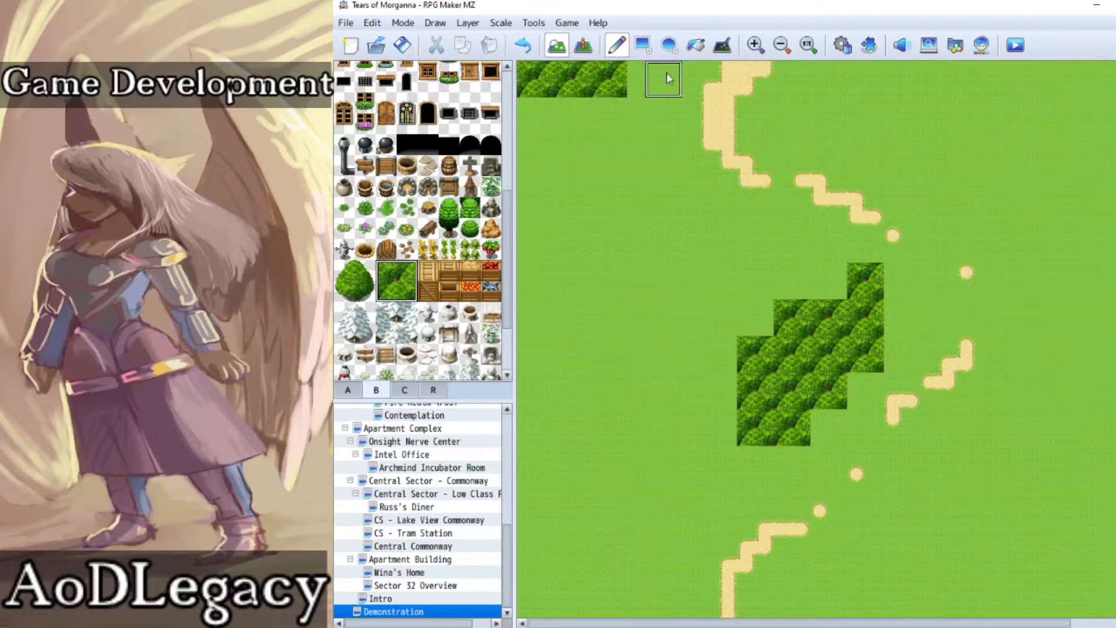
click(645, 78)
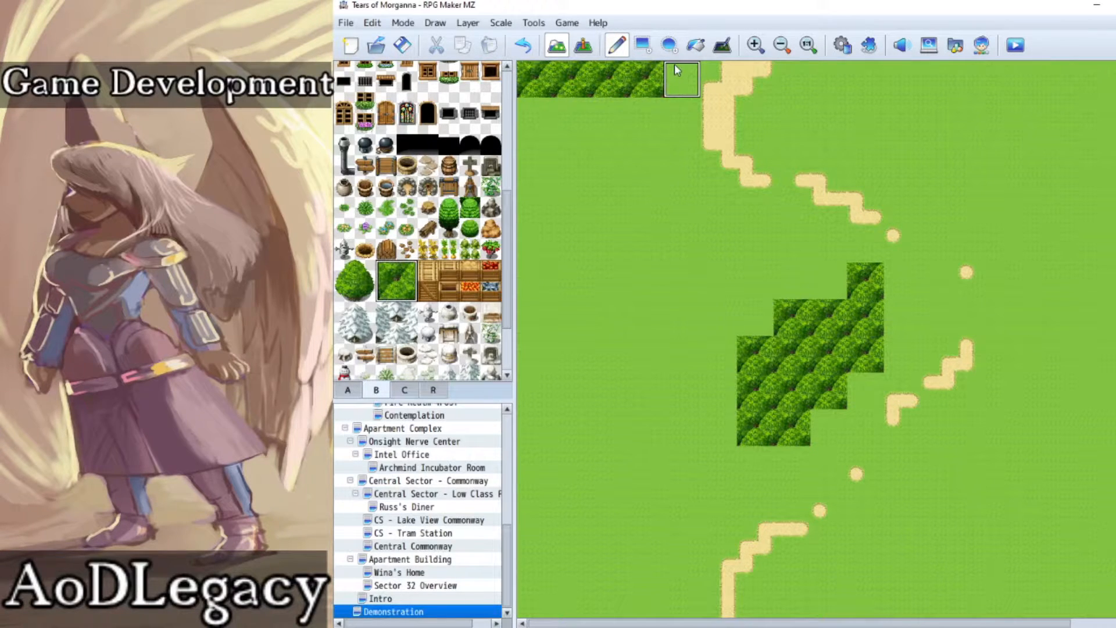
click(675, 68)
Step: Extend the forest with 2×2 canopy tiles down the western edge and in shortening stepped rows below the northern strip
click(524, 107)
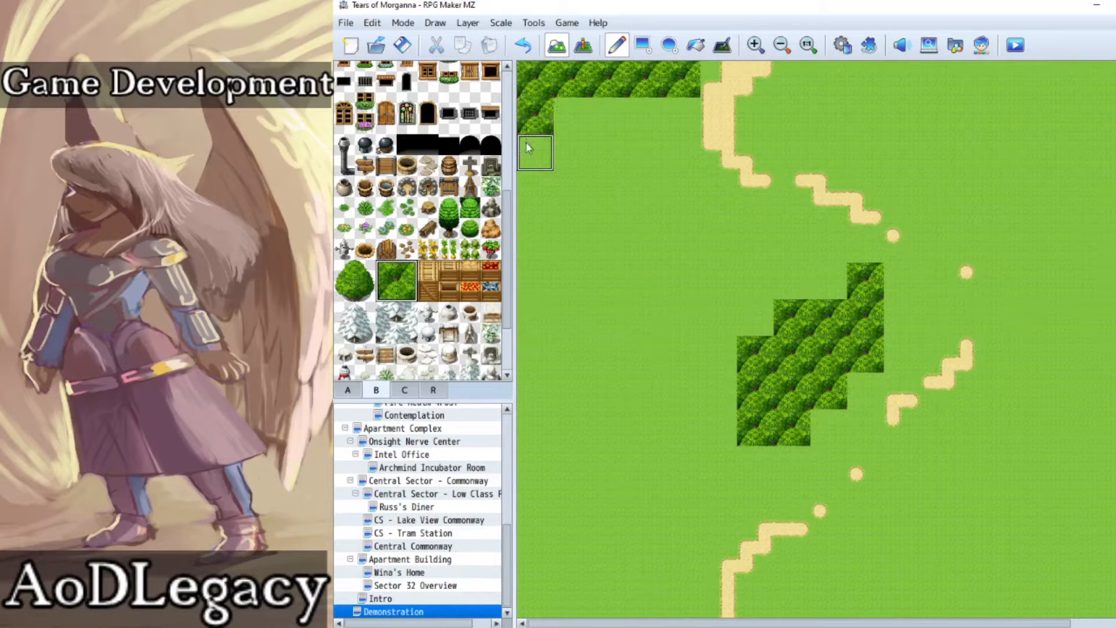
click(529, 147)
click(575, 108)
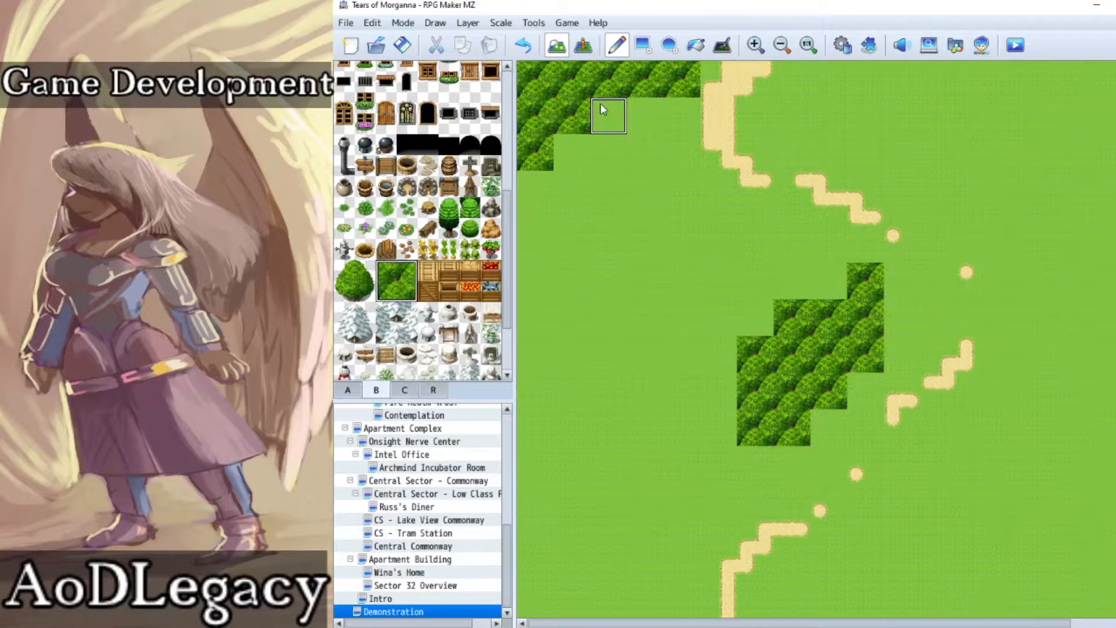
click(601, 110)
click(571, 150)
click(528, 185)
click(527, 221)
click(530, 260)
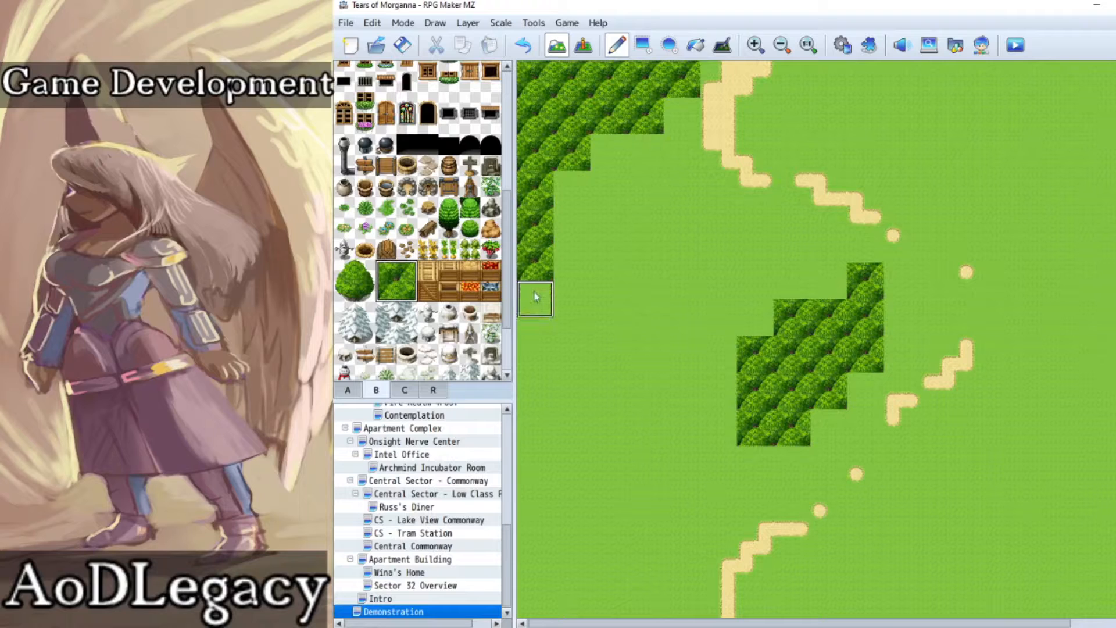
click(532, 298)
Step: Thicken the northwest forest's stepped diagonal edge with five more 2×2 dense canopy tiles
click(569, 187)
click(608, 148)
click(573, 225)
click(609, 189)
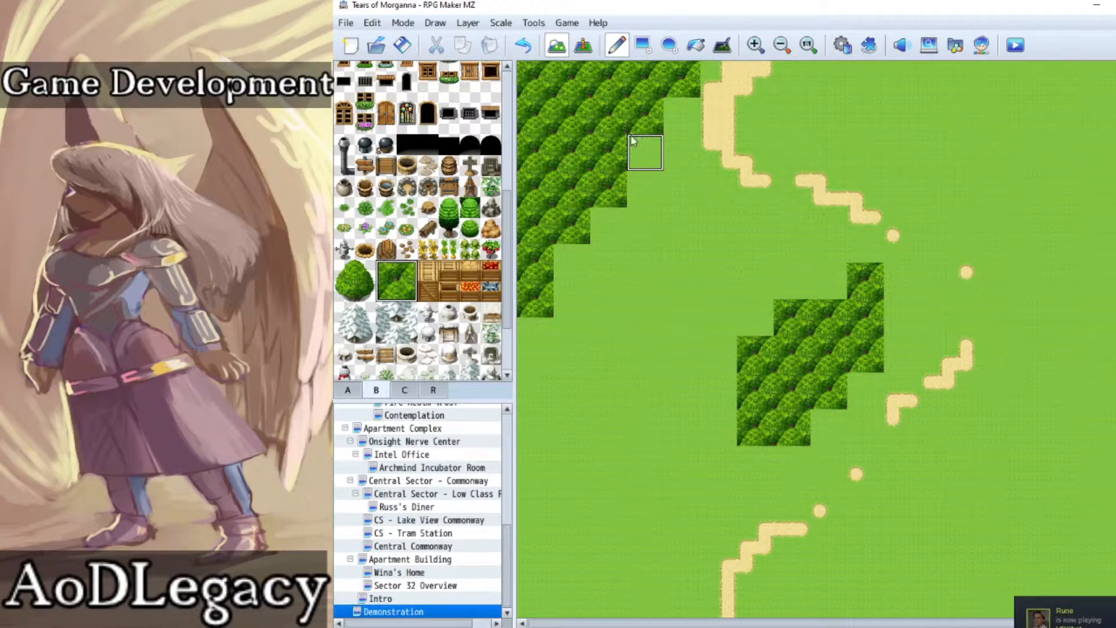
click(645, 153)
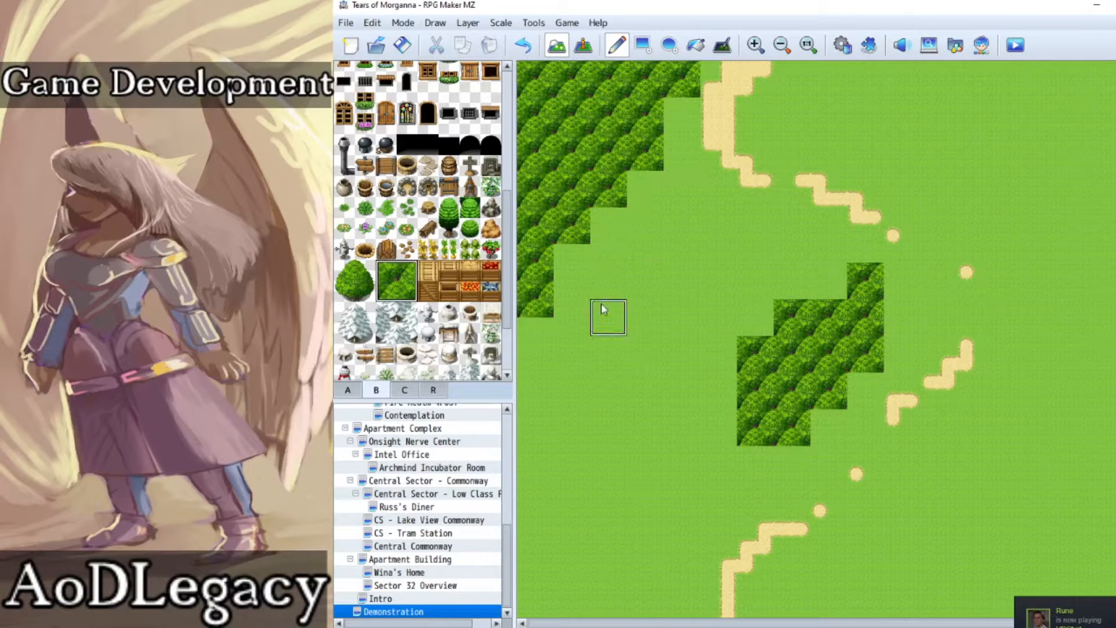
Step: Place a separate 4×4-tile dense canopy patch in the grass between the northwest and central forests
mouse_move(642, 297)
mouse_down()
mouse_move(628, 297)
mouse_move(636, 317)
mouse_move(625, 335)
mouse_up()
click(651, 329)
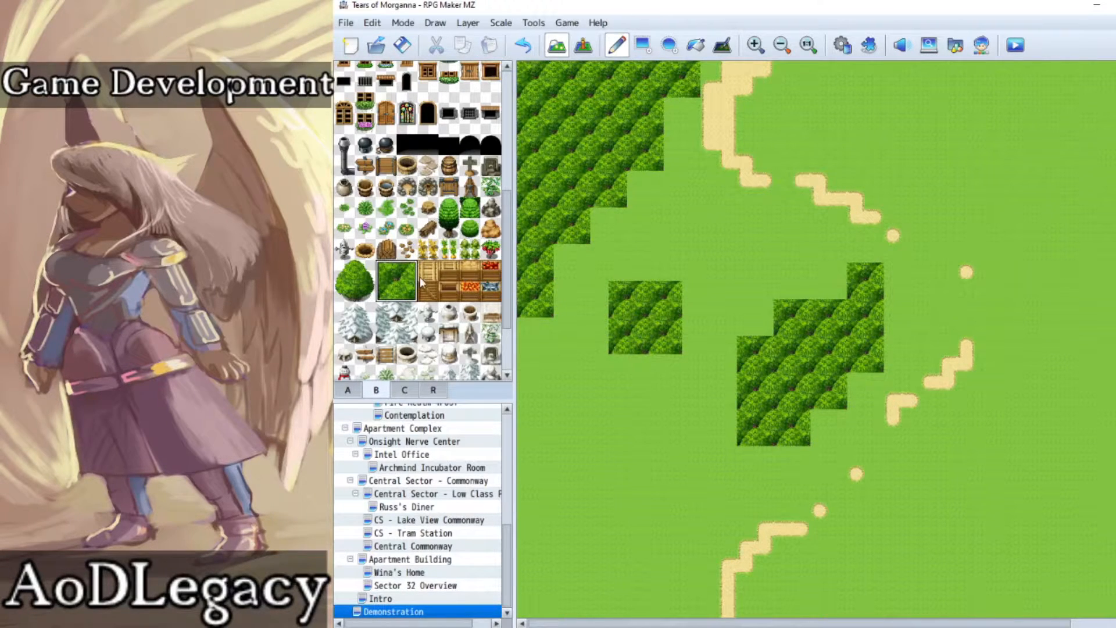
Step: Round off the southern edge of each step of the northwest forest with the lower half of the round tree
drag(365, 279, 366, 291)
click(560, 251)
click(598, 219)
click(640, 179)
click(669, 109)
click(523, 327)
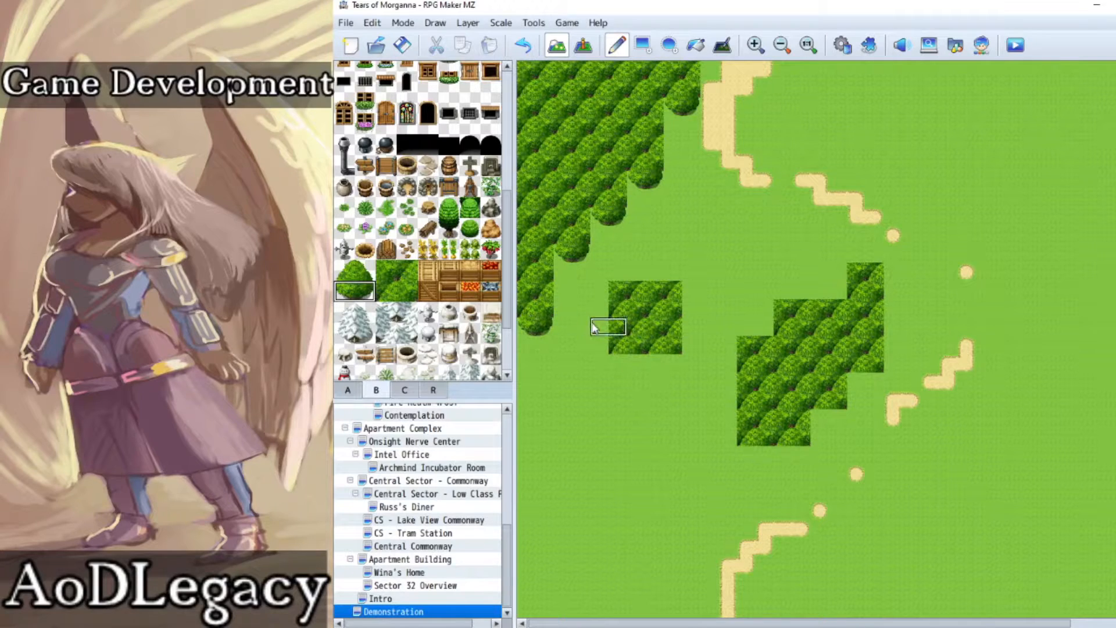
Step: Finish the southern edges of the small patch and the central forest with lower halves of the round tree
click(613, 361)
click(649, 361)
click(755, 456)
click(792, 455)
click(827, 419)
click(858, 381)
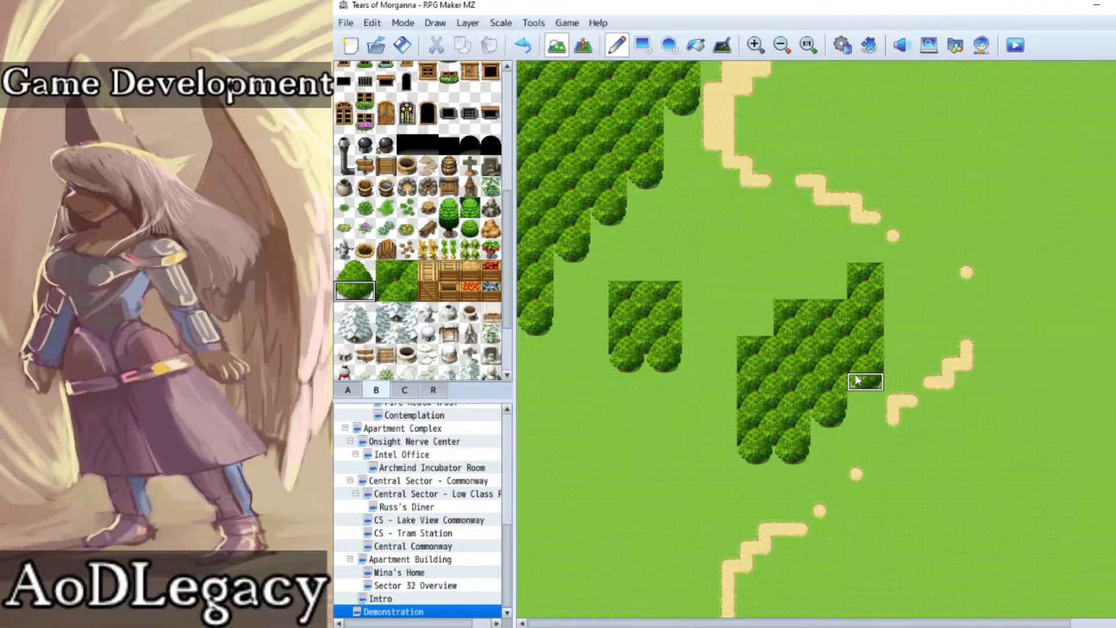
Step: Round off the eastern edge of each step of the northwest forest with the right half of the round tree
click(366, 273)
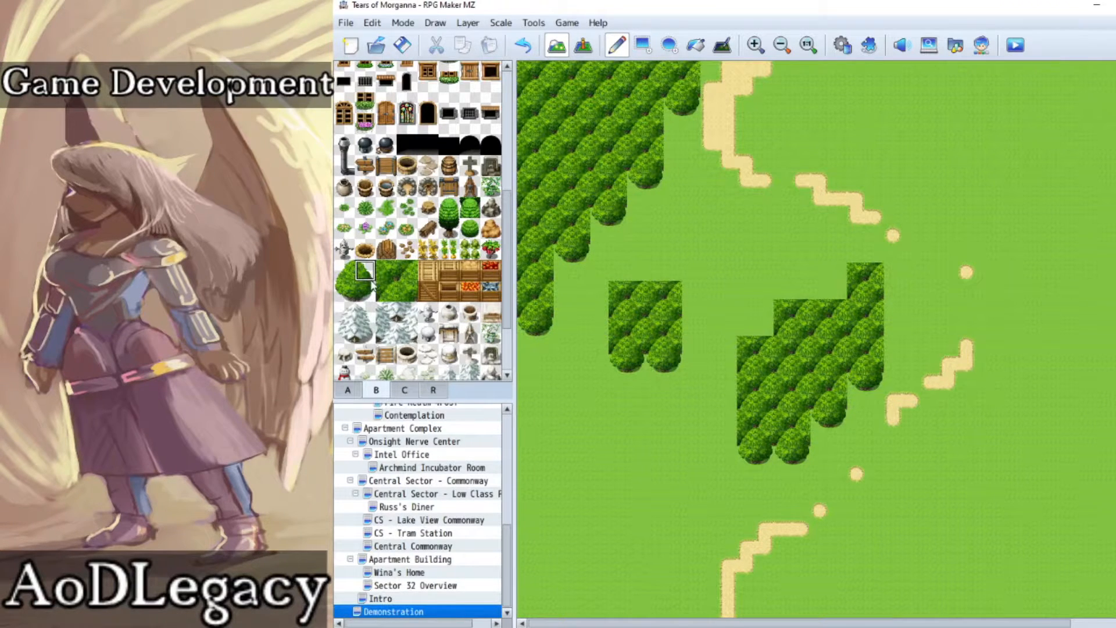
drag(367, 285, 367, 291)
click(710, 78)
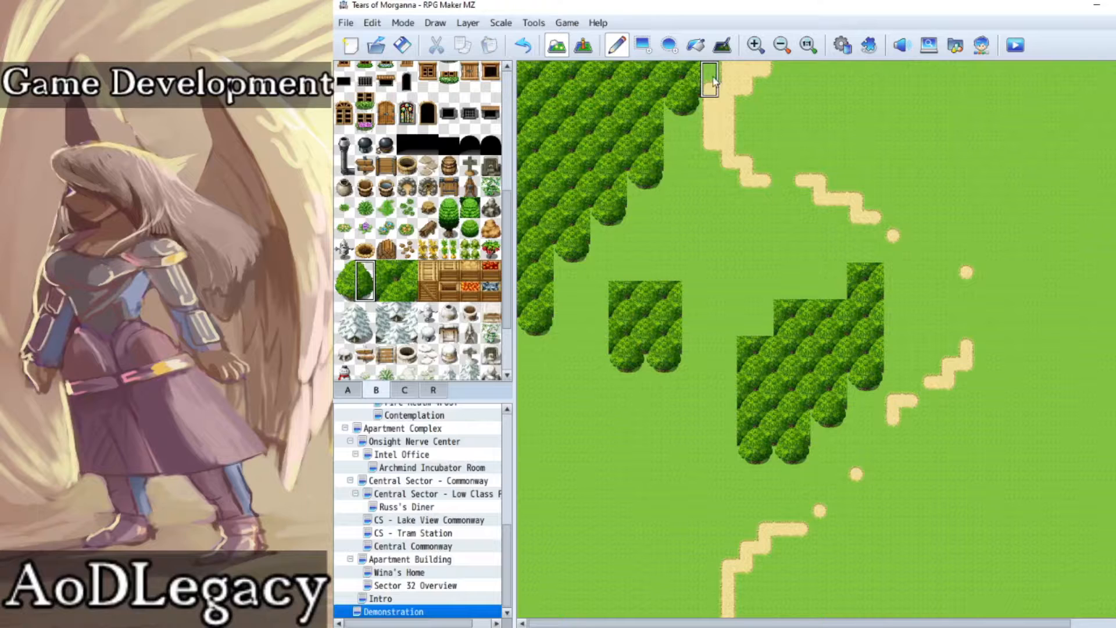
click(672, 142)
click(638, 180)
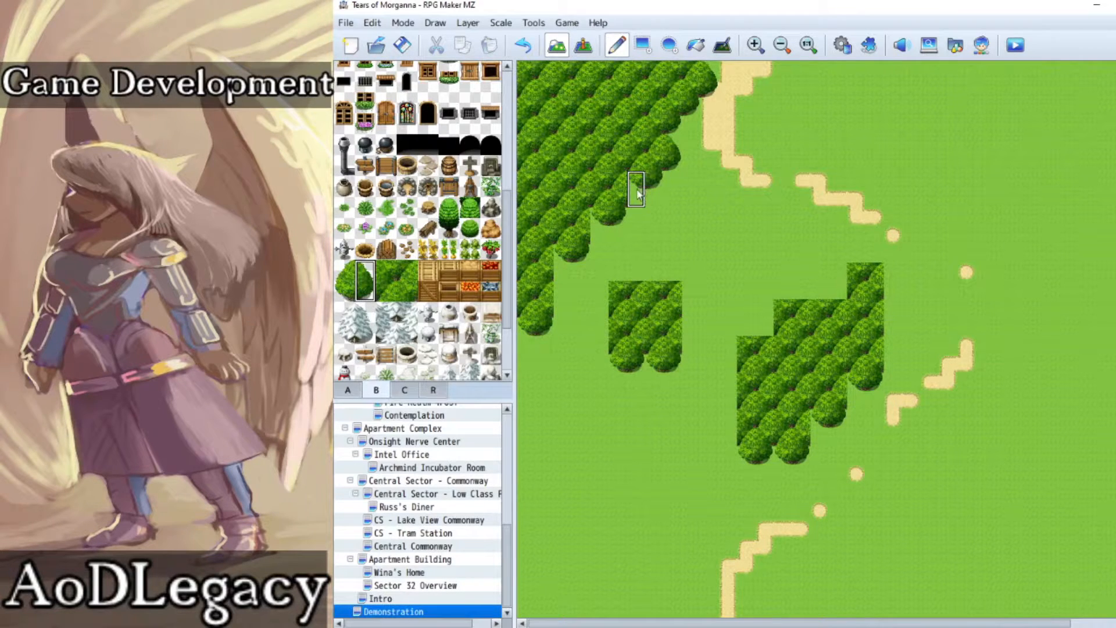
click(598, 227)
click(564, 260)
click(563, 298)
Step: Finish the eastern edges of the small patch and the central forest with right halves of the round tree
click(690, 299)
click(690, 335)
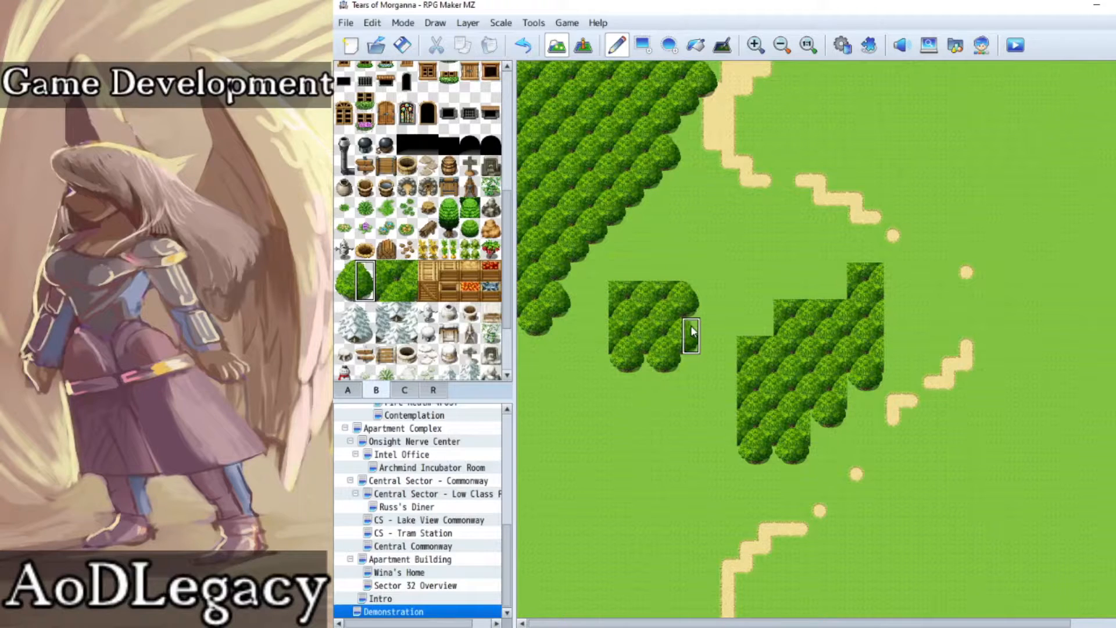
click(822, 426)
click(855, 392)
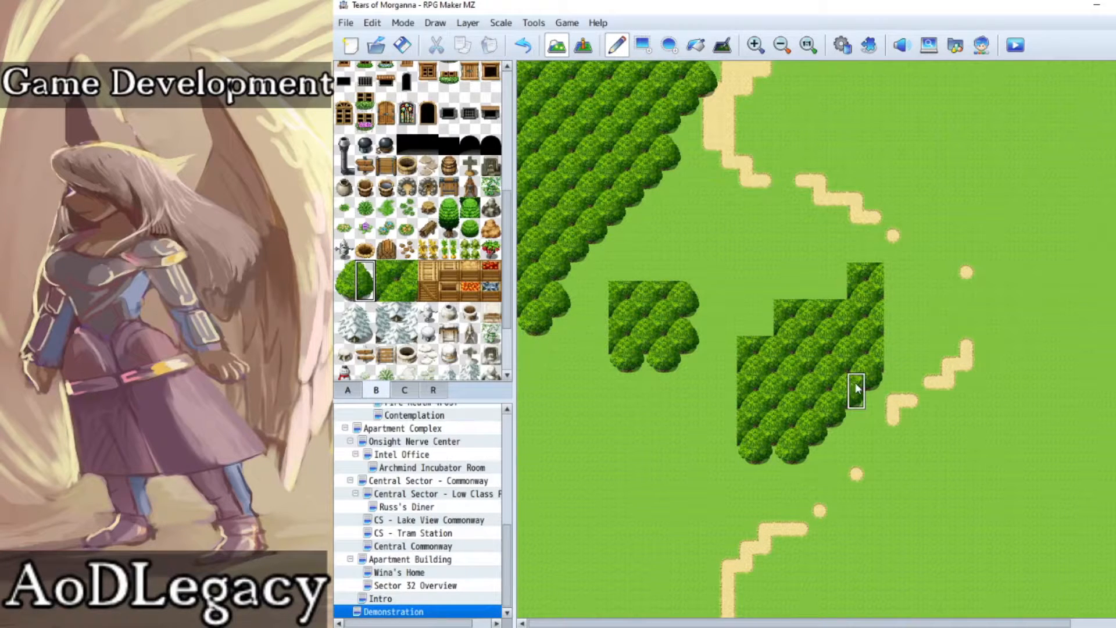
click(890, 349)
click(891, 318)
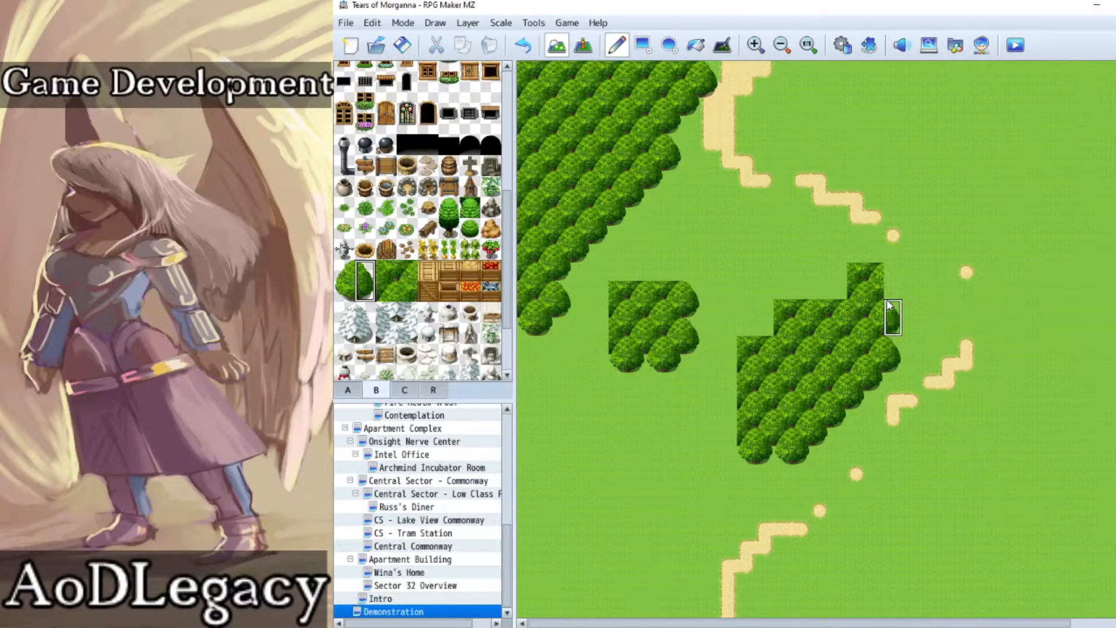
click(891, 280)
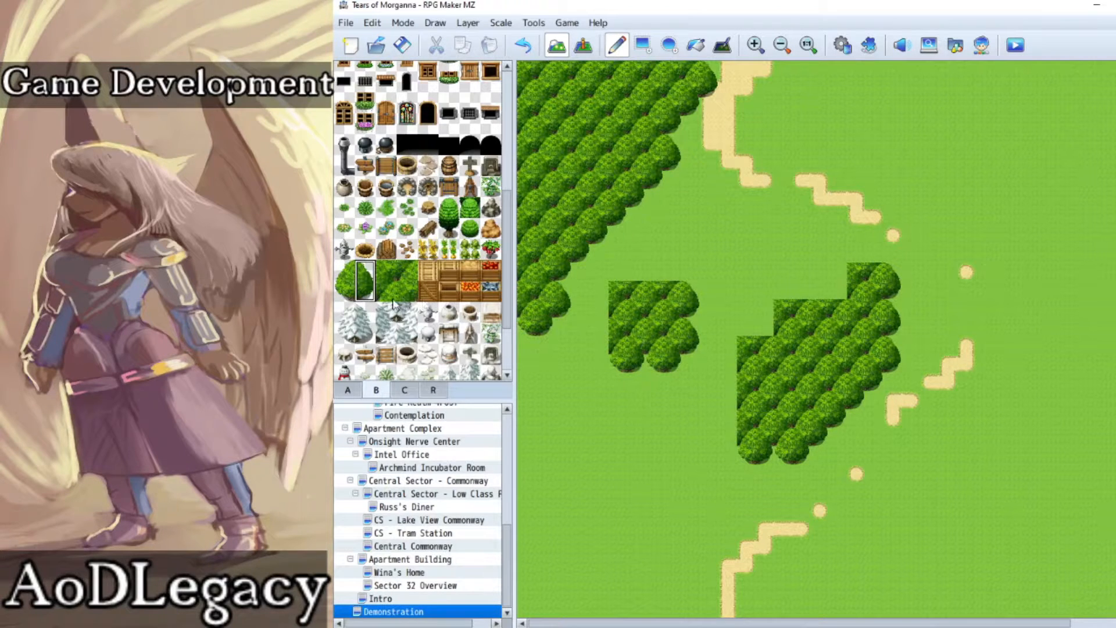
Step: Add left halves of the round tree to the central forest's two upper steps and the small patch's western edge
click(345, 280)
click(840, 281)
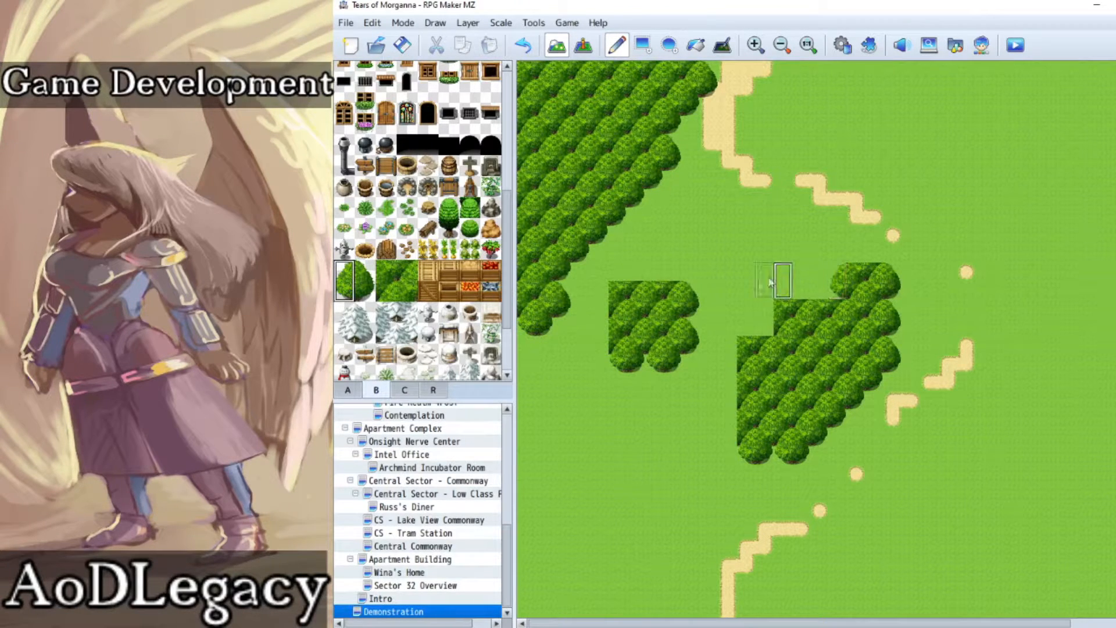
click(764, 317)
click(600, 334)
click(599, 300)
Step: Cap the northern edges of the small patch and the central forest with upper halves of the round tree
drag(352, 269, 364, 270)
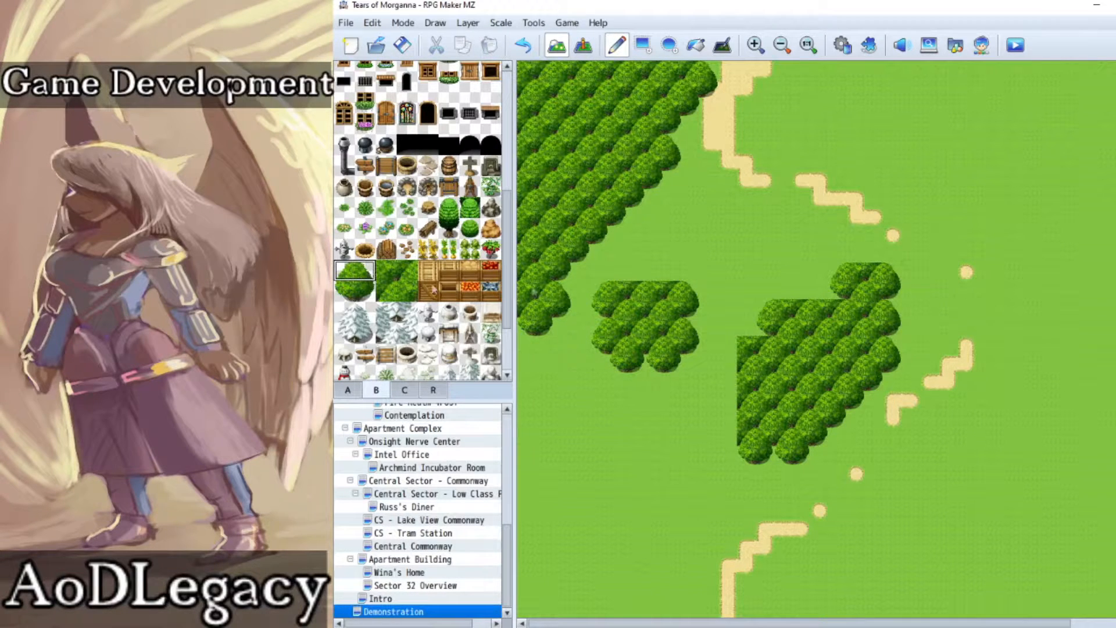
click(620, 274)
click(657, 278)
click(810, 291)
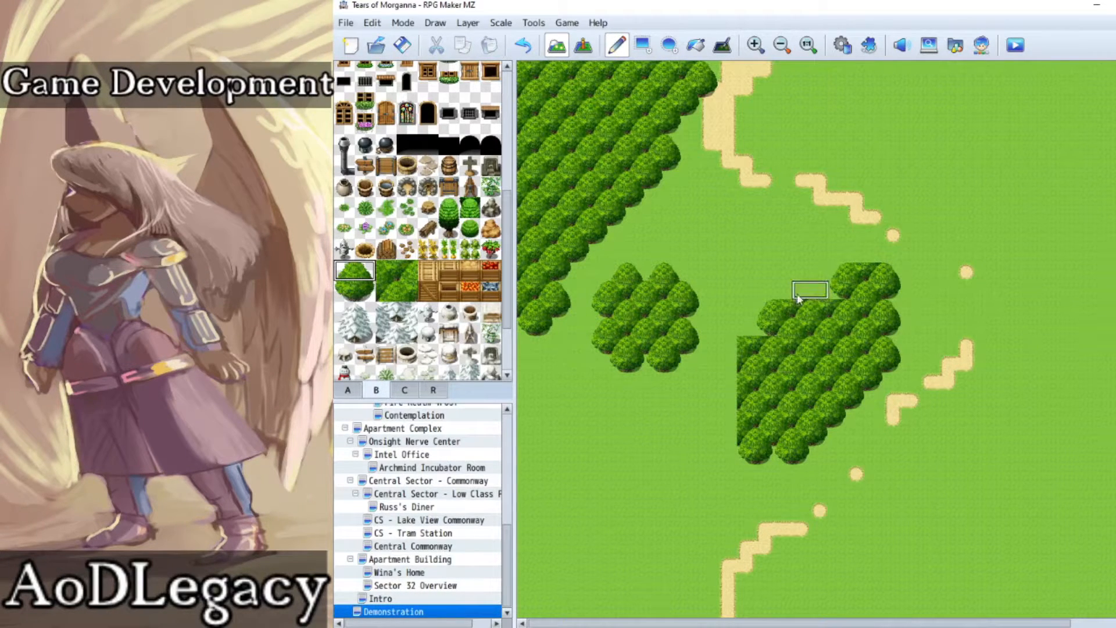
click(864, 255)
click(752, 331)
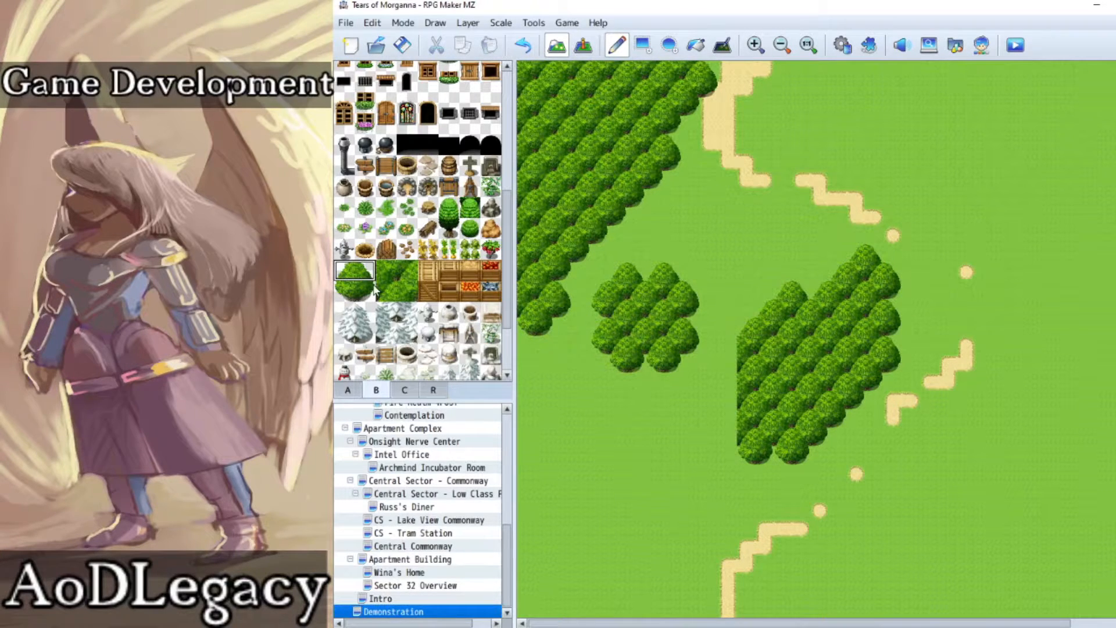
Step: Complete the central forest's straight western edge with left halves of the round tree
click(345, 279)
click(725, 344)
click(722, 415)
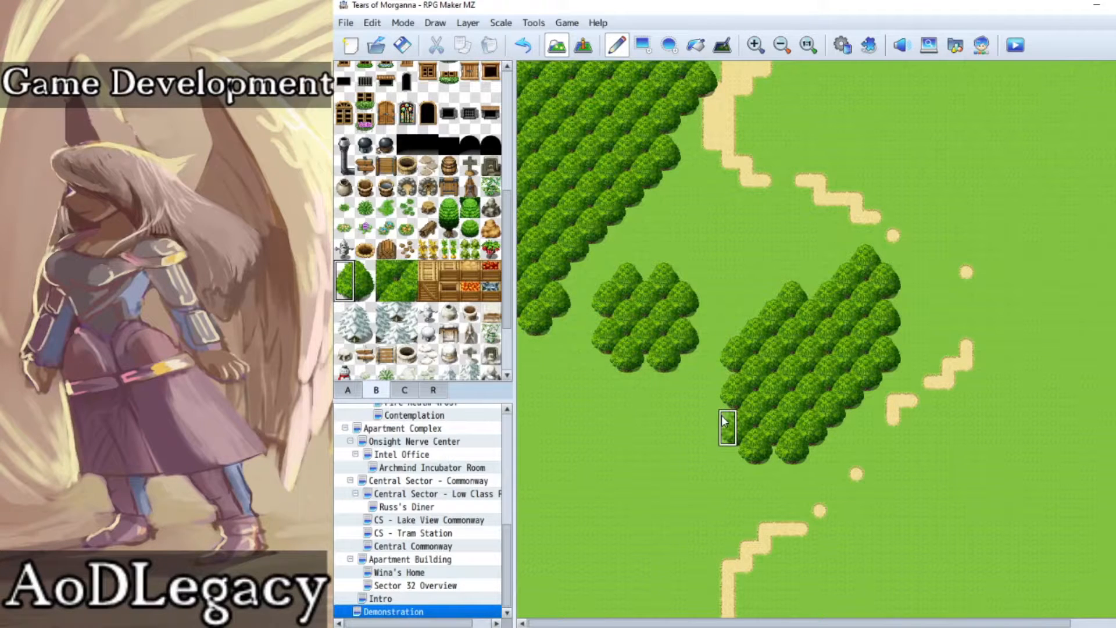
Step: Place single whole round trees around the small forest patch, north of the central forest and southwest of it
drag(364, 272, 348, 293)
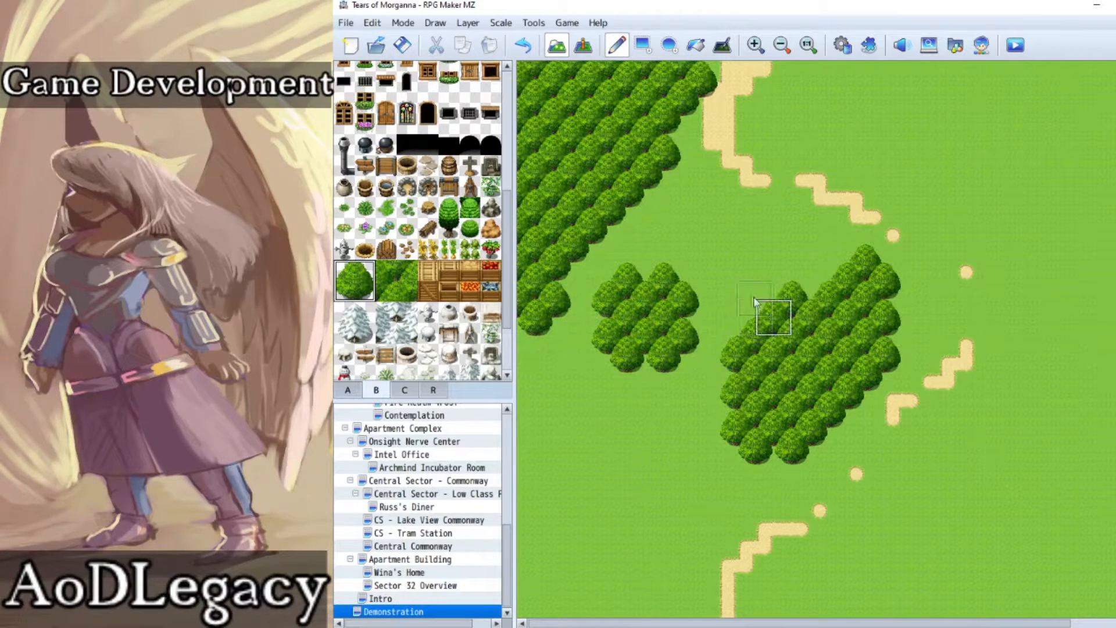
click(773, 227)
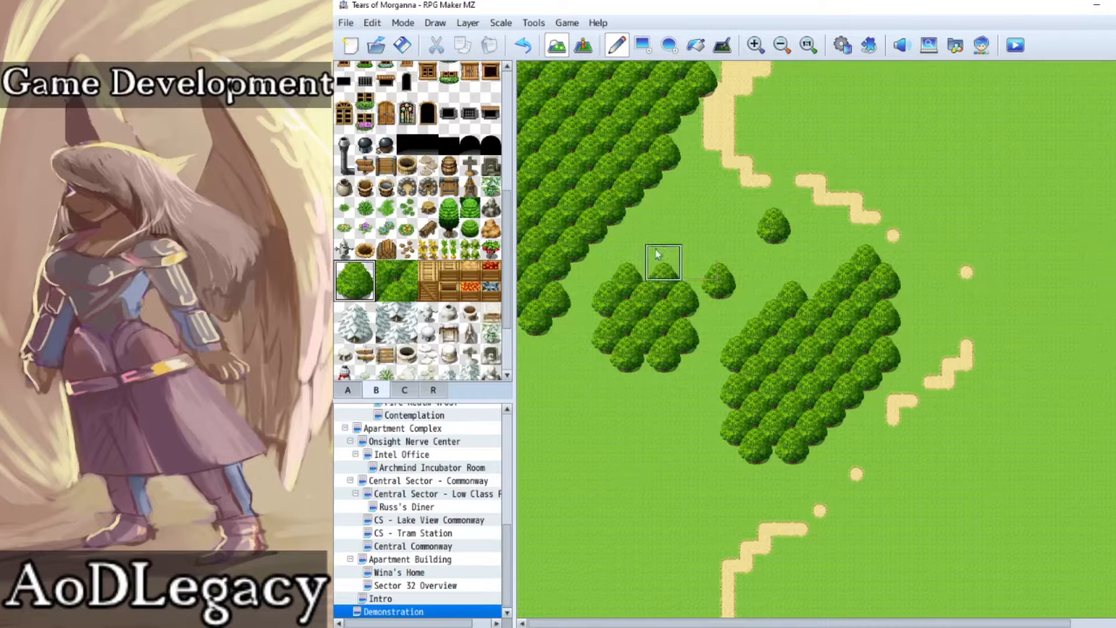
click(663, 227)
click(553, 373)
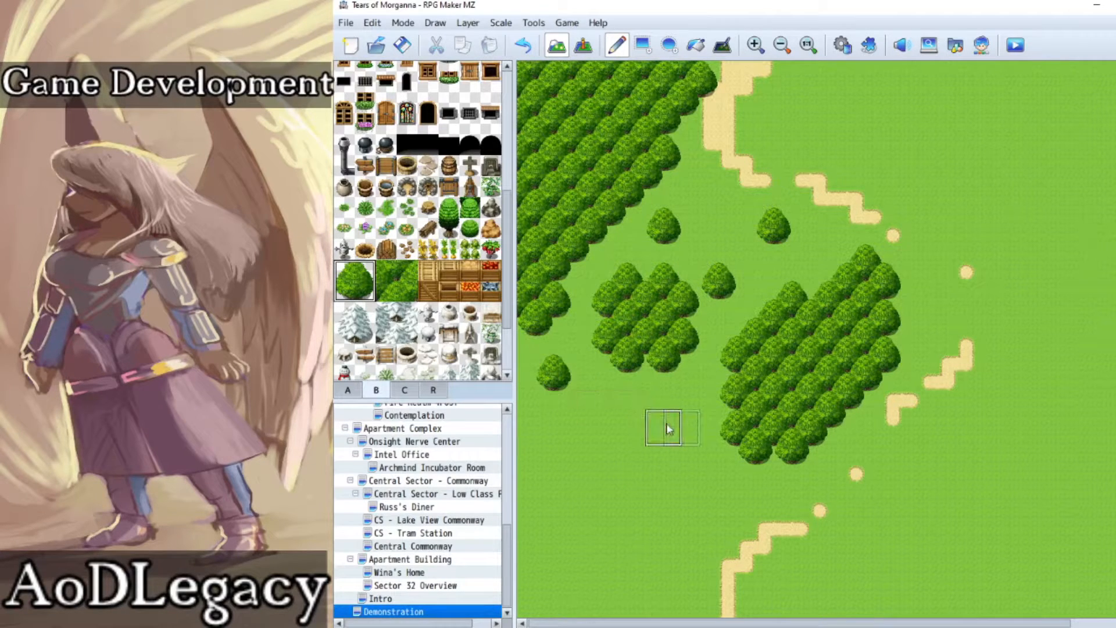
click(682, 428)
click(744, 513)
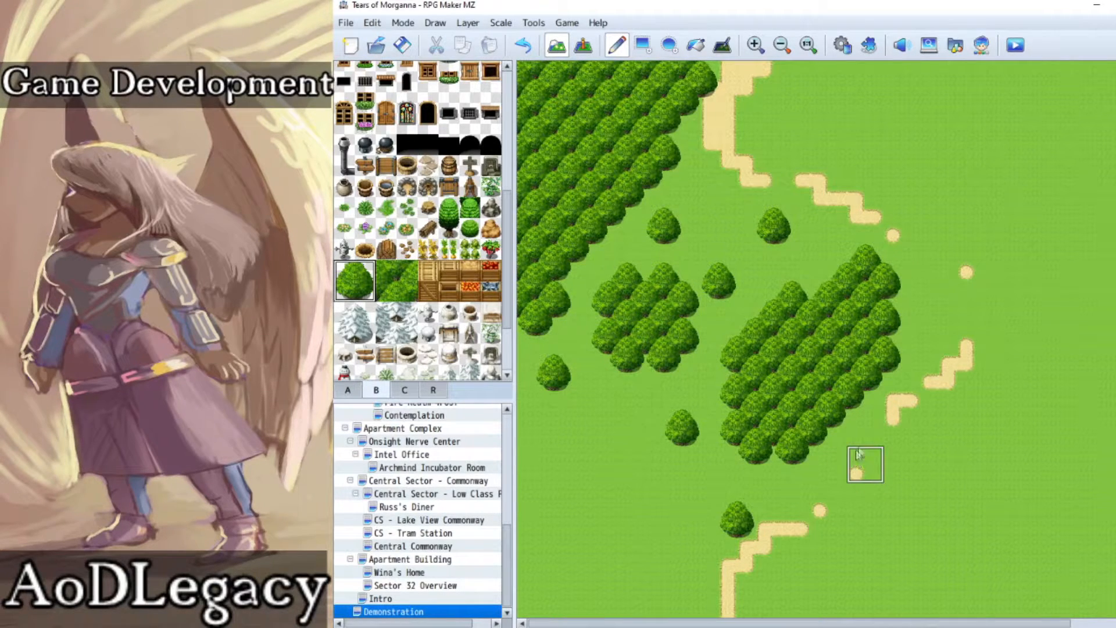
Step: Place single whole round trees along the dirt path's southeastern, eastern and northern stretches
click(889, 437)
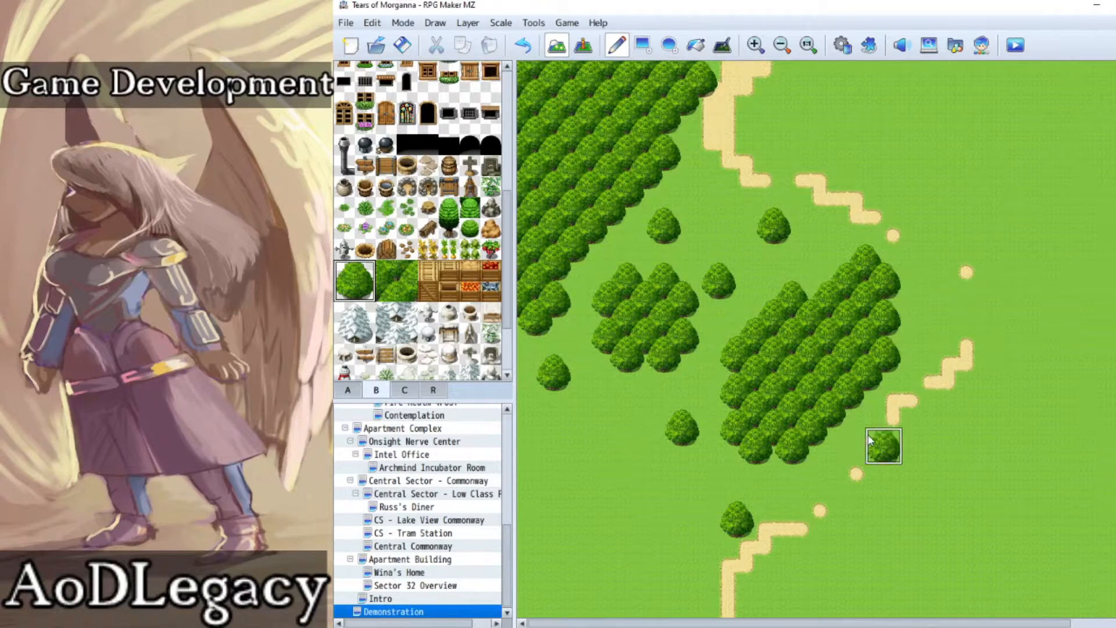
click(947, 293)
click(928, 216)
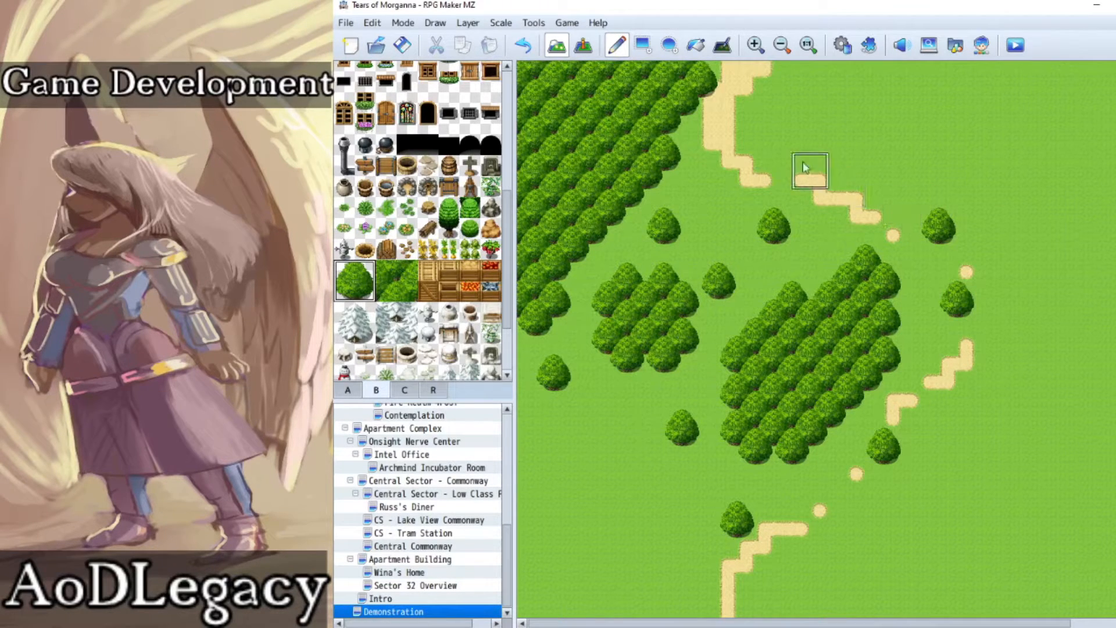
click(786, 109)
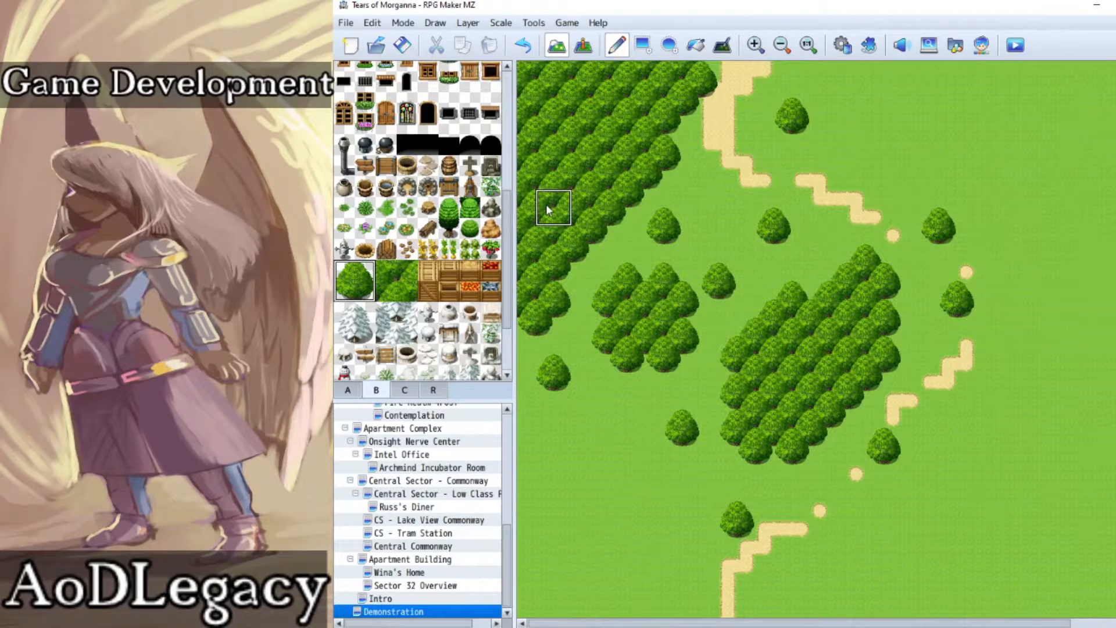
Step: Paint an irregular main pond between the forests with water, plus smaller ponds to its northwest, west and south
click(349, 392)
scroll(437, 238, up, 3)
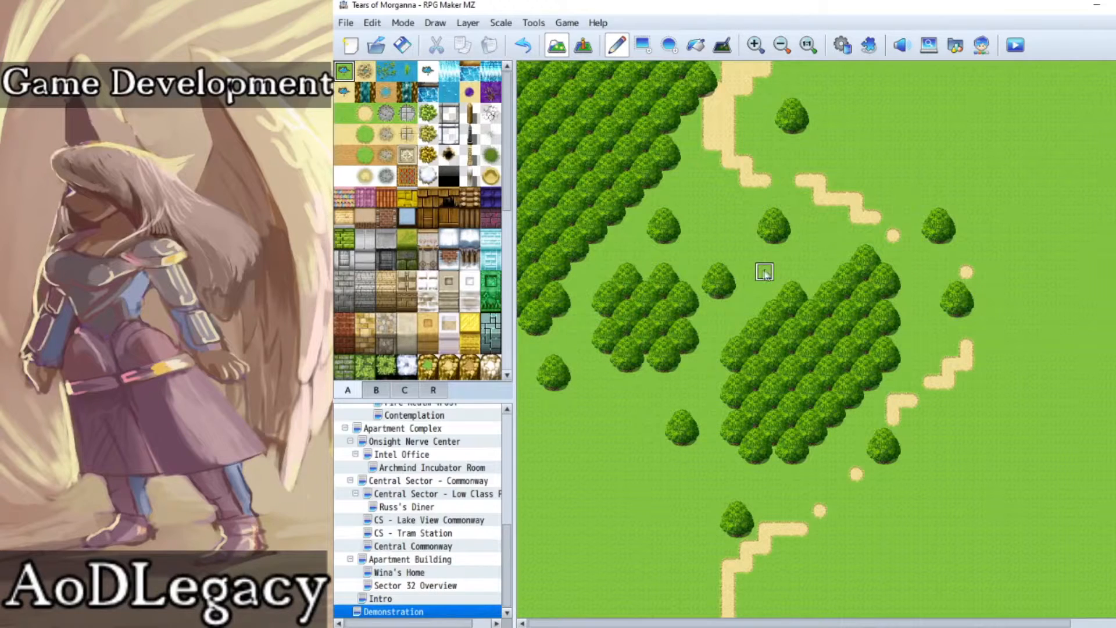
mouse_move(746, 303)
mouse_down()
mouse_move(765, 274)
mouse_move(785, 270)
mouse_move(779, 247)
mouse_move(749, 259)
mouse_move(744, 235)
mouse_move(690, 261)
mouse_move(692, 234)
mouse_move(713, 216)
mouse_move(727, 224)
mouse_up()
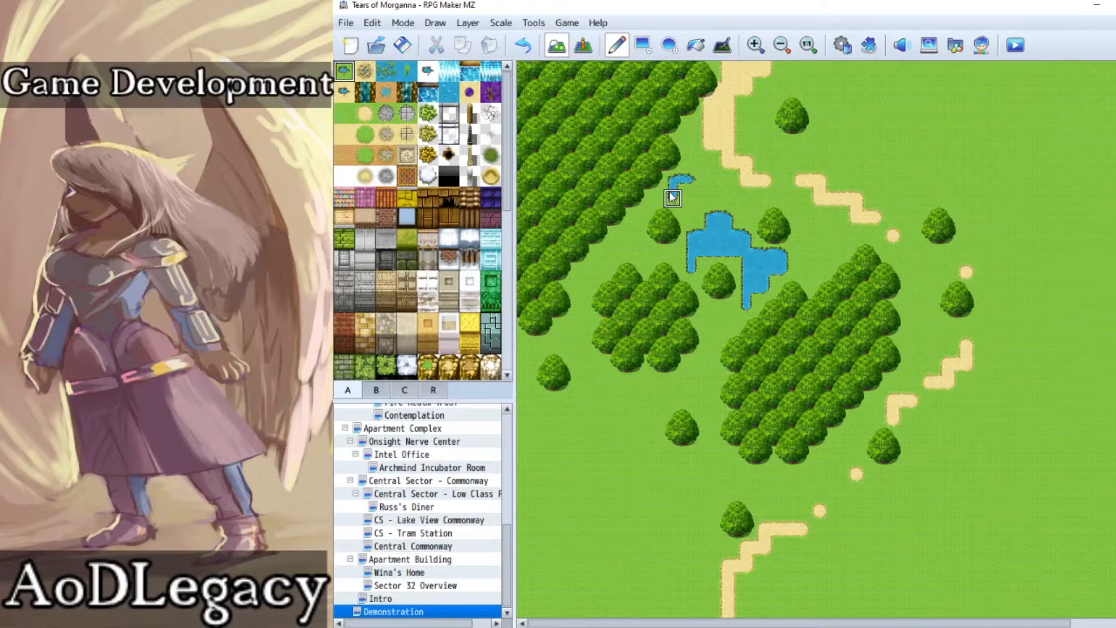
drag(677, 197, 689, 196)
mouse_move(635, 236)
mouse_down()
mouse_move(636, 215)
mouse_move(636, 254)
mouse_move(655, 253)
mouse_move(619, 253)
mouse_move(619, 236)
mouse_up()
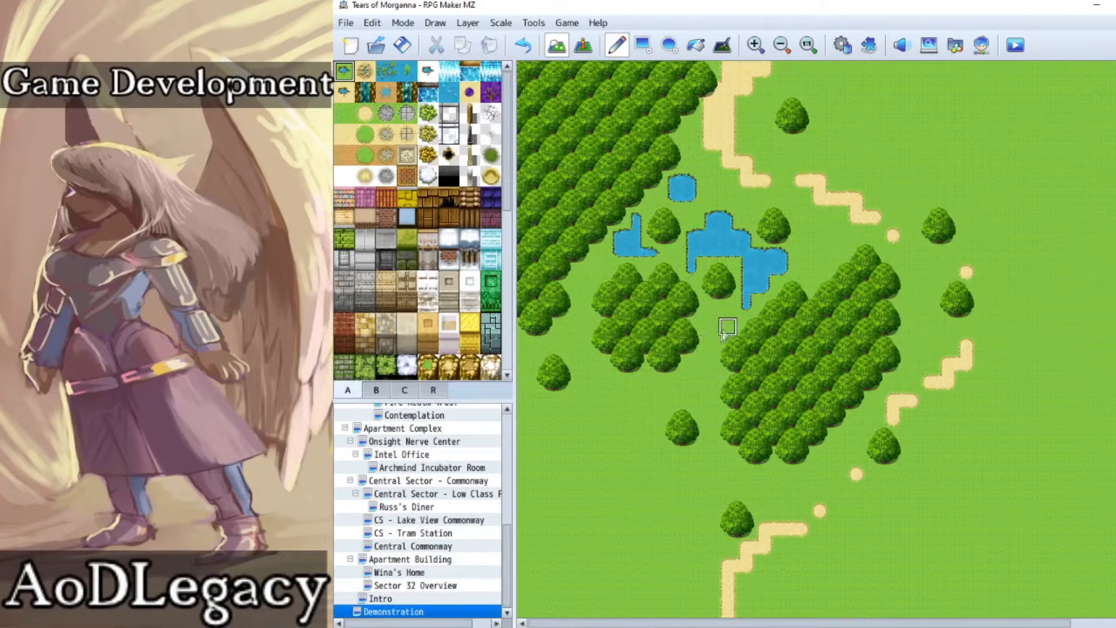
mouse_move(724, 319)
mouse_down()
mouse_move(710, 316)
mouse_move(721, 317)
mouse_up()
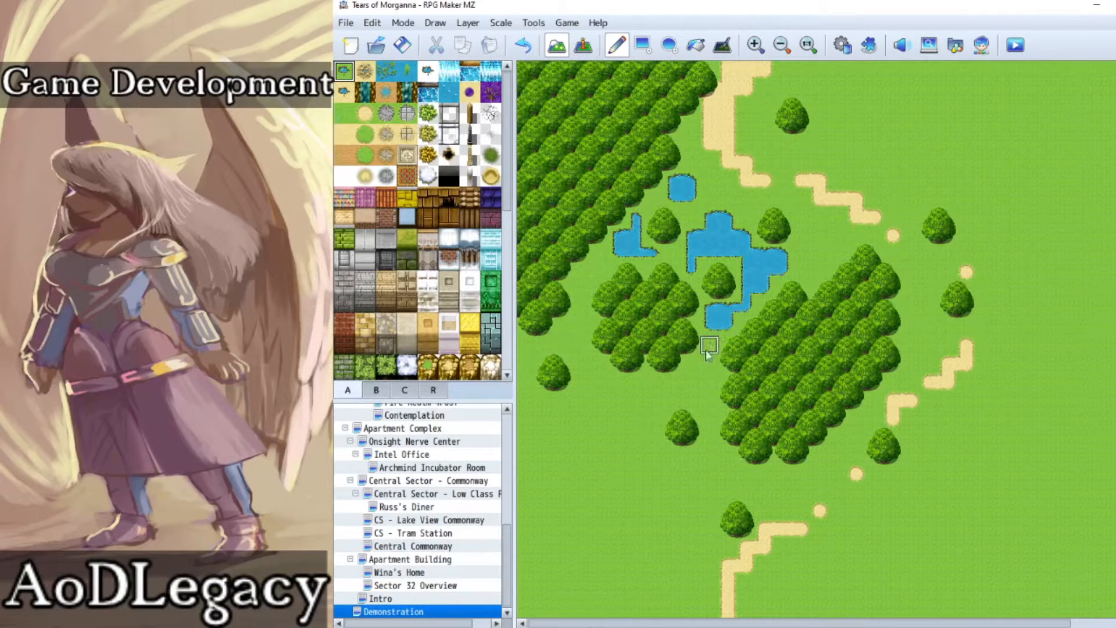
drag(706, 369, 708, 382)
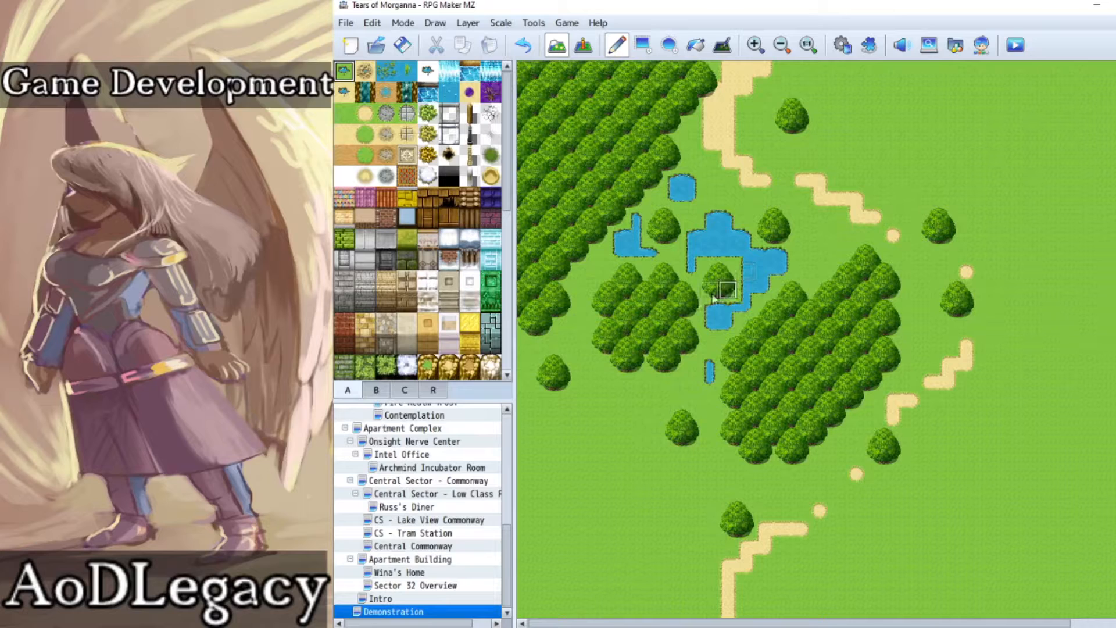
Step: Set the player's starting position at the western edge of the dirt path's northern stretch
click(583, 45)
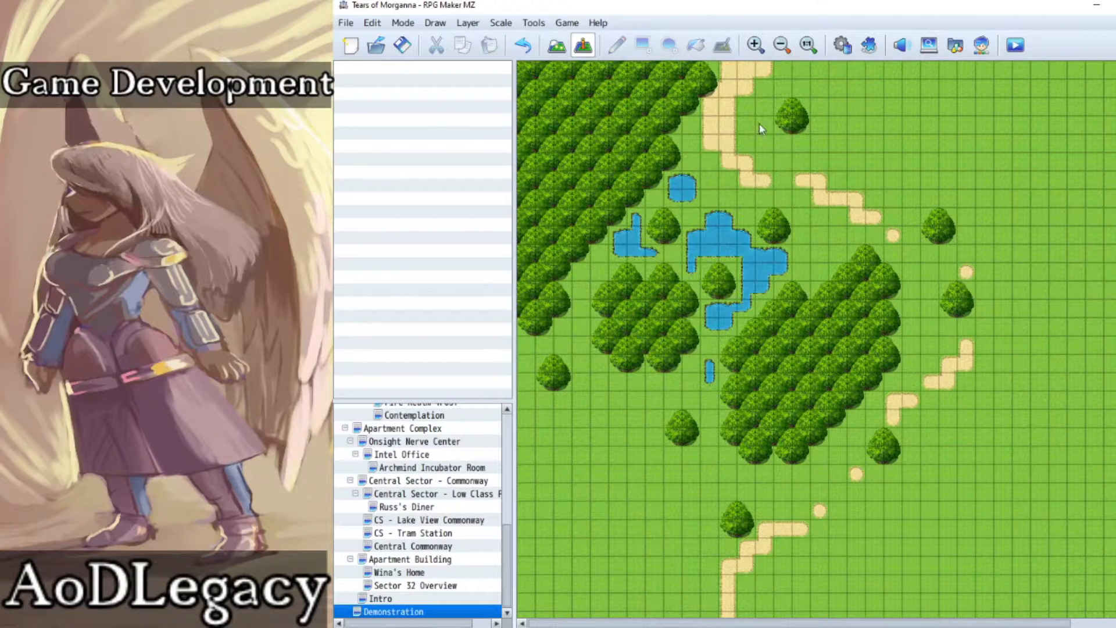
right_click(712, 127)
mouse_move(785, 319)
click(889, 319)
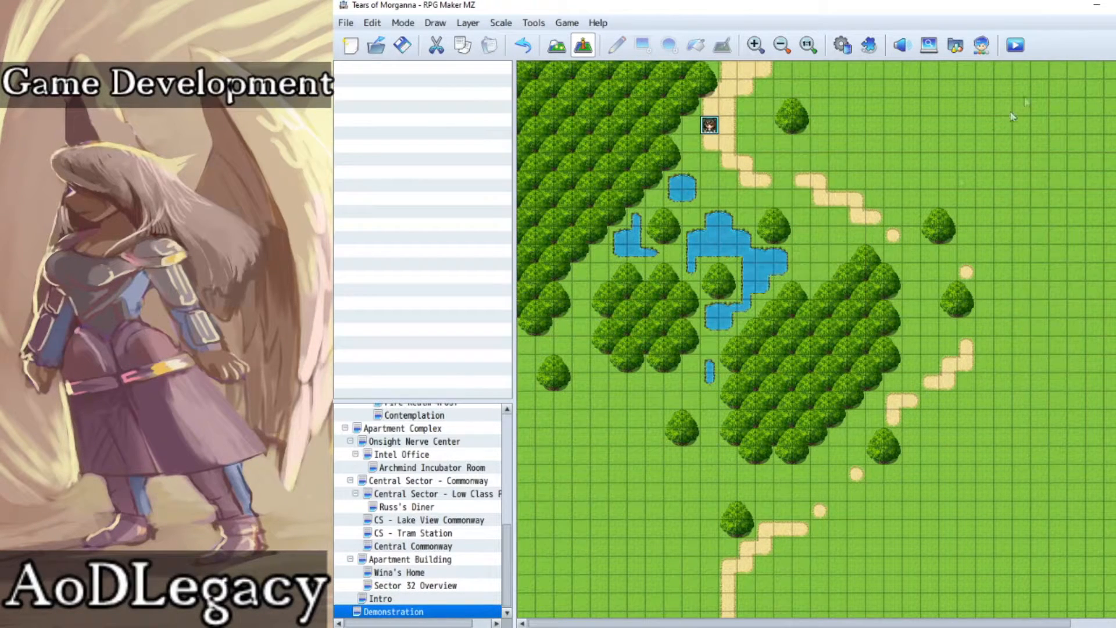
Step: Launch a playtest of the project and start a new game
click(1015, 45)
click(740, 346)
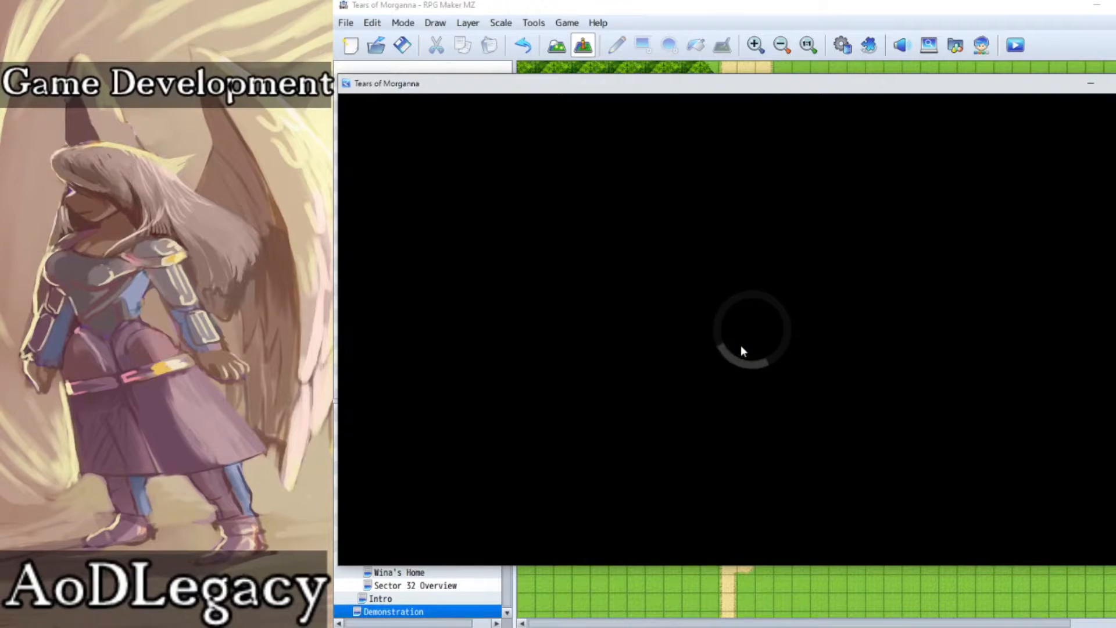
key(Return)
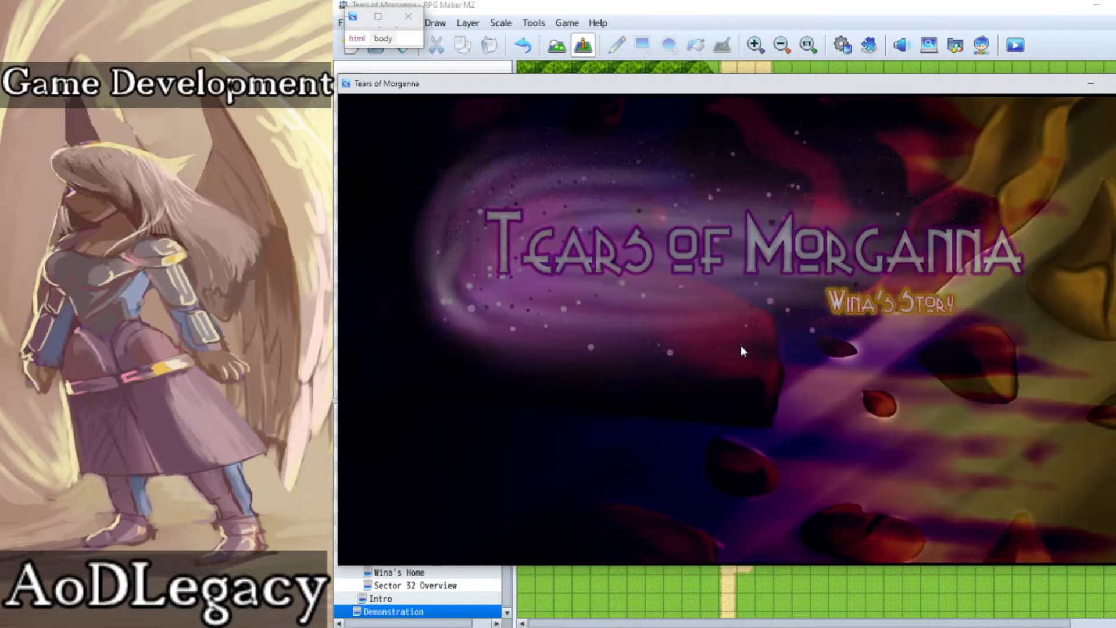
Step: Walk the character south from the starting point to the gap between the small square pond and the main pond
key(Left)
key(Down)
key(Down)
key(Left)
key(Up)
key(Left)
key(Right)
key(Down)
key(Right)
key(Down)
key(Down)
key(Right)
key(Right)
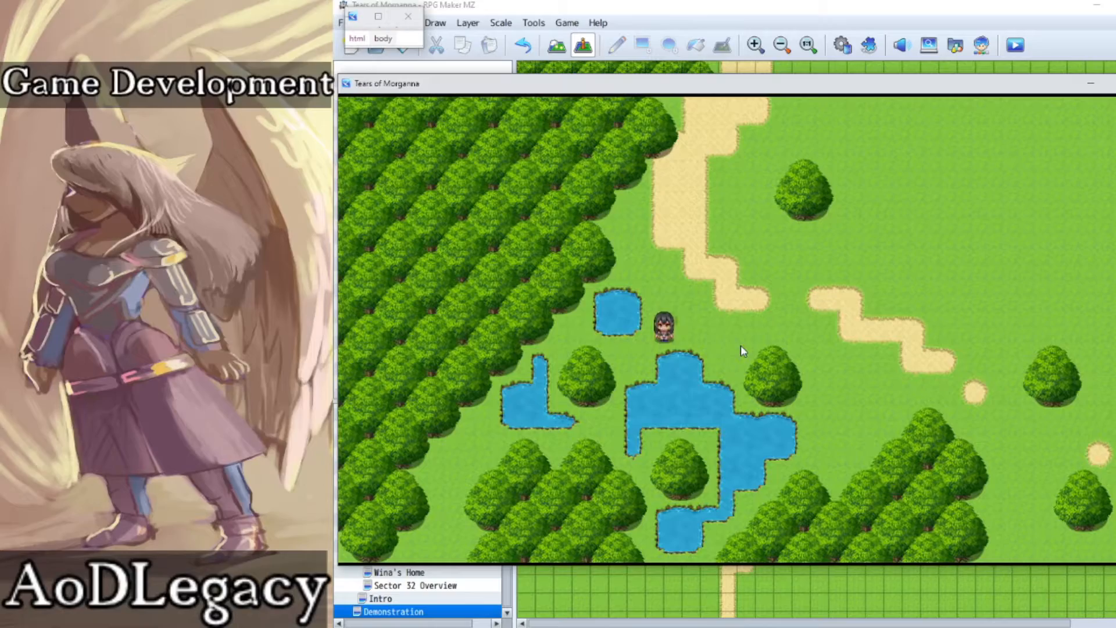
Step: Walk the character along the main pond's eastern shore to the northern edge of the central forest
key(Down)
key(Right)
key(Down)
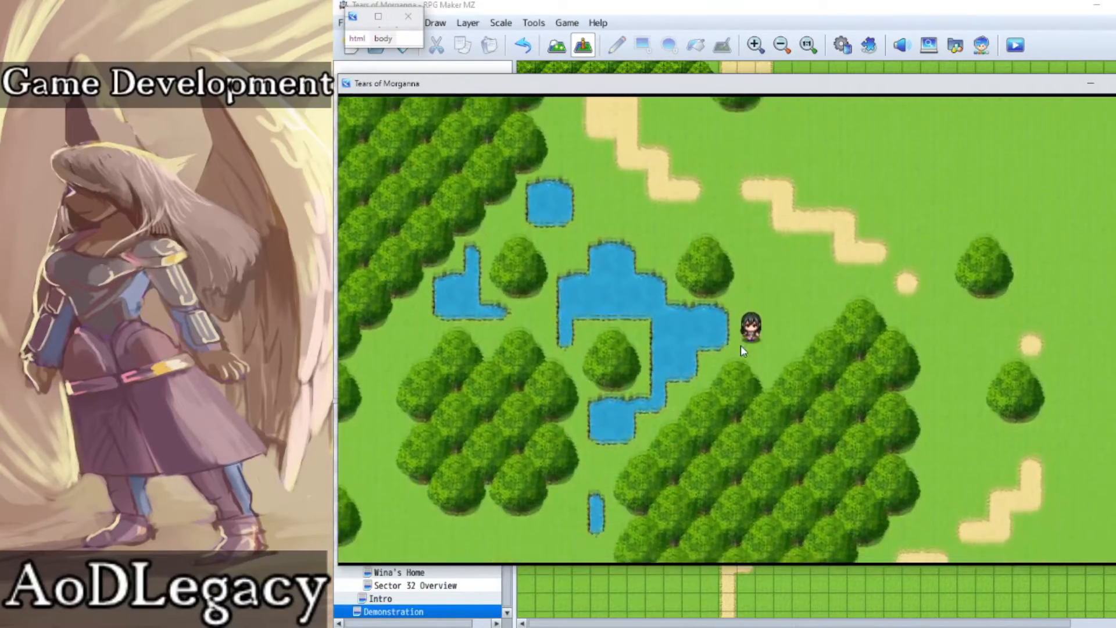
key(Left)
key(Left)
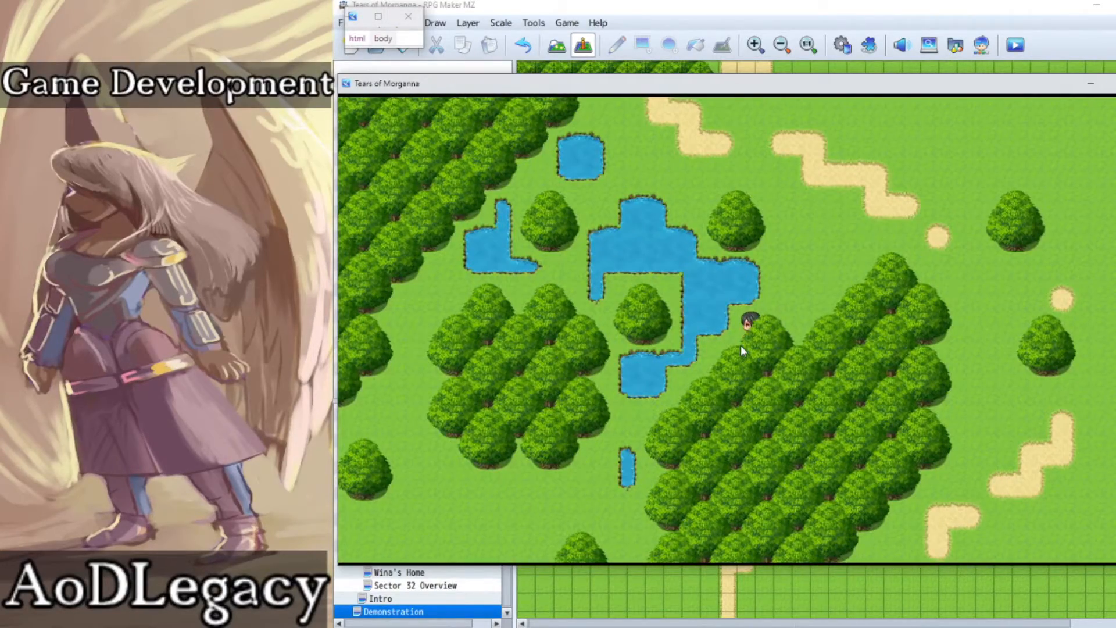
Step: Walk the character north behind the single tree northeast of the main pond, then west to the small square pond
key(Right)
key(Up)
key(Up)
key(Up)
key(Up)
key(Left)
key(Left)
key(Left)
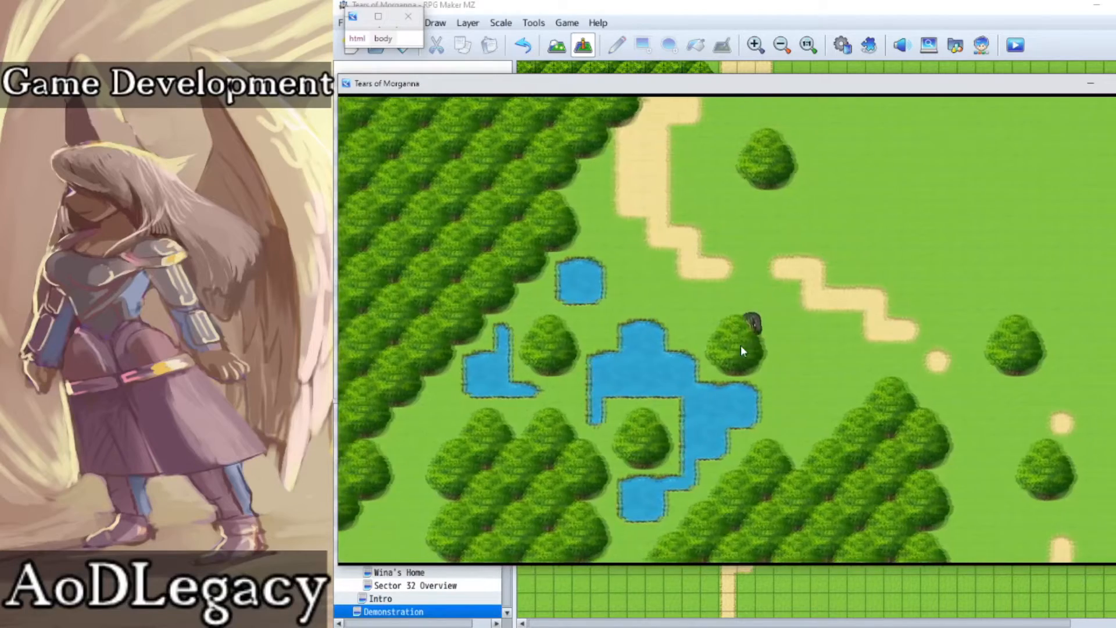
Step: Walk the character up beside the dirt path and around to the east side of the tree northeast of the pond
key(Up)
key(Left)
key(Left)
key(Left)
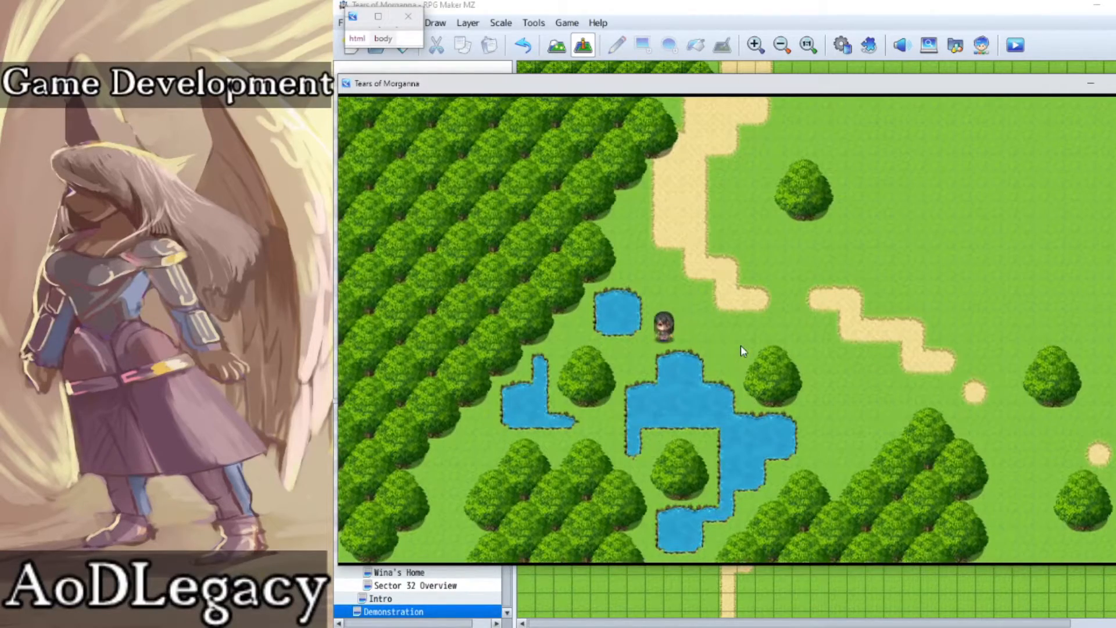
key(Up)
key(Up)
key(Right)
key(Right)
key(Down)
key(Down)
key(Right)
key(Down)
key(Right)
key(Right)
Step: Walk the character around the central forest's northeastern corner to the single tree on the eastern side
key(Right)
key(Right)
key(Down)
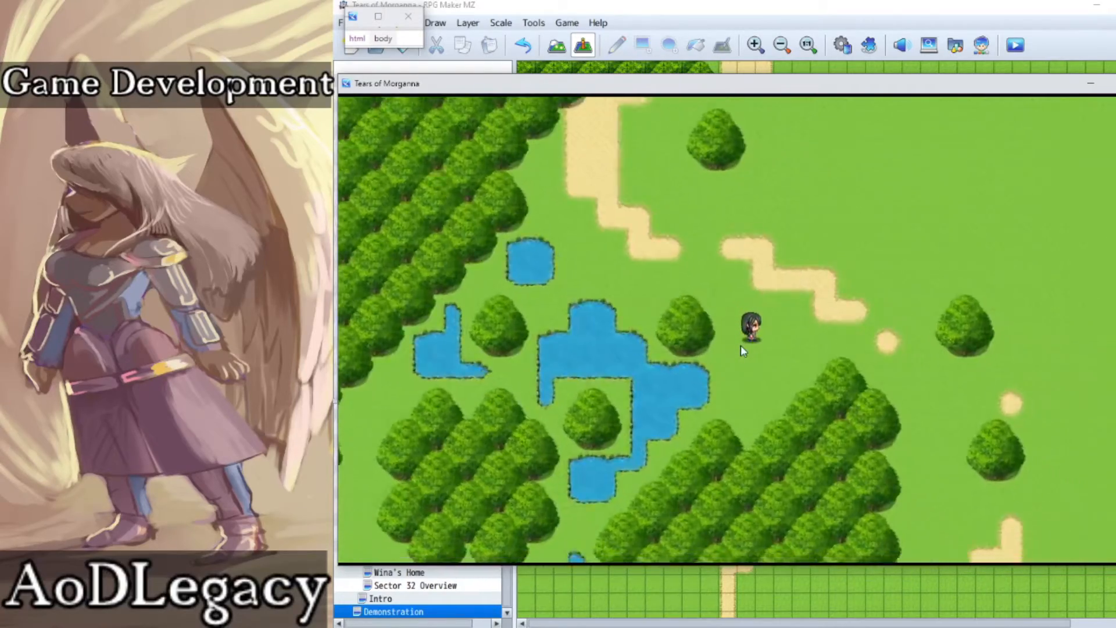
key(Right)
key(Down)
key(Right)
key(Right)
key(Down)
key(Right)
key(Right)
key(Down)
key(Down)
key(Down)
key(Down)
key(Down)
key(Down)
key(Down)
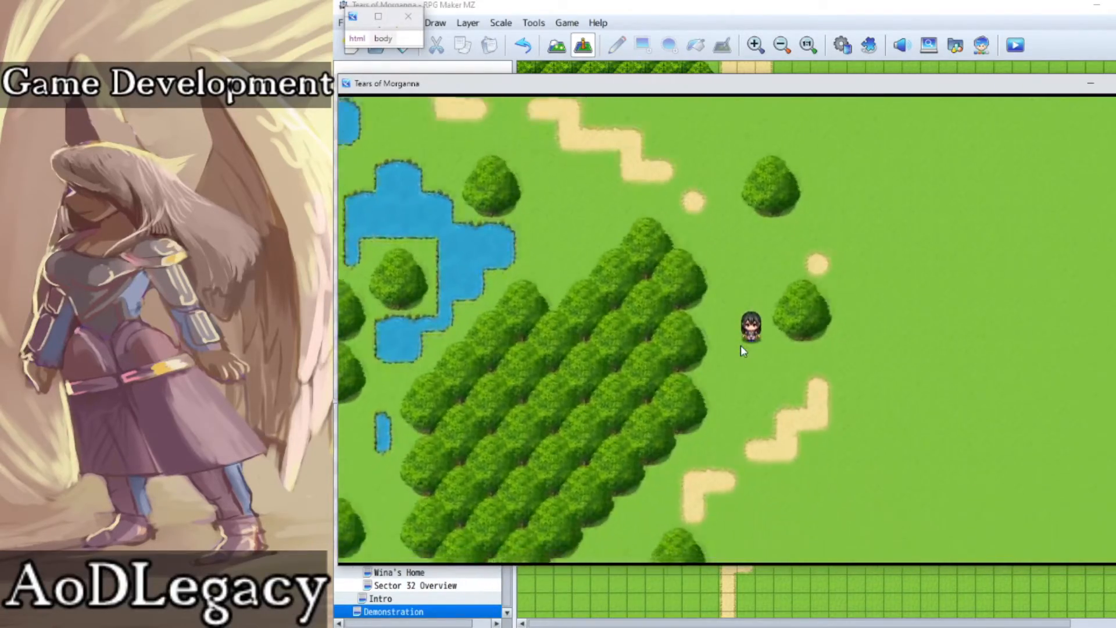
Step: Follow the broken dirt path southwest with the character to the single tree southeast of the central forest
key(Left)
key(Left)
key(Left)
key(Down)
key(Down)
Step: Walk the character west around the southern end of the central forest
key(Left)
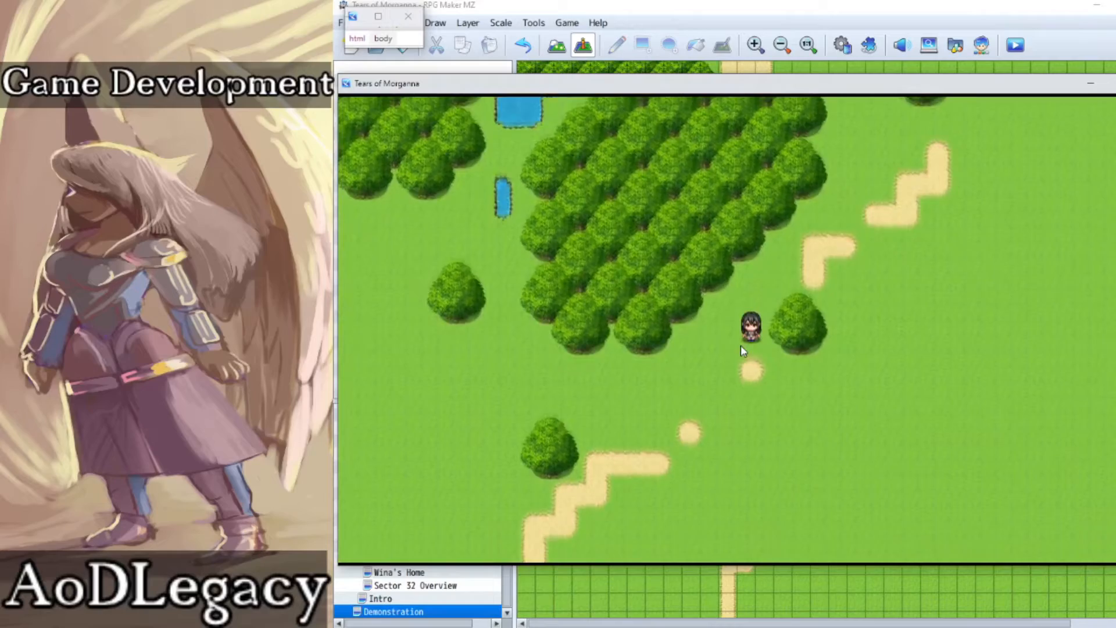
key(Down)
key(Down)
key(Left)
key(Left)
key(Down)
key(Left)
key(Left)
key(Up)
key(Left)
key(Left)
key(Up)
Step: Walk the character north into the gap between the small patch and the central forest, then end the playtest
key(Left)
key(Left)
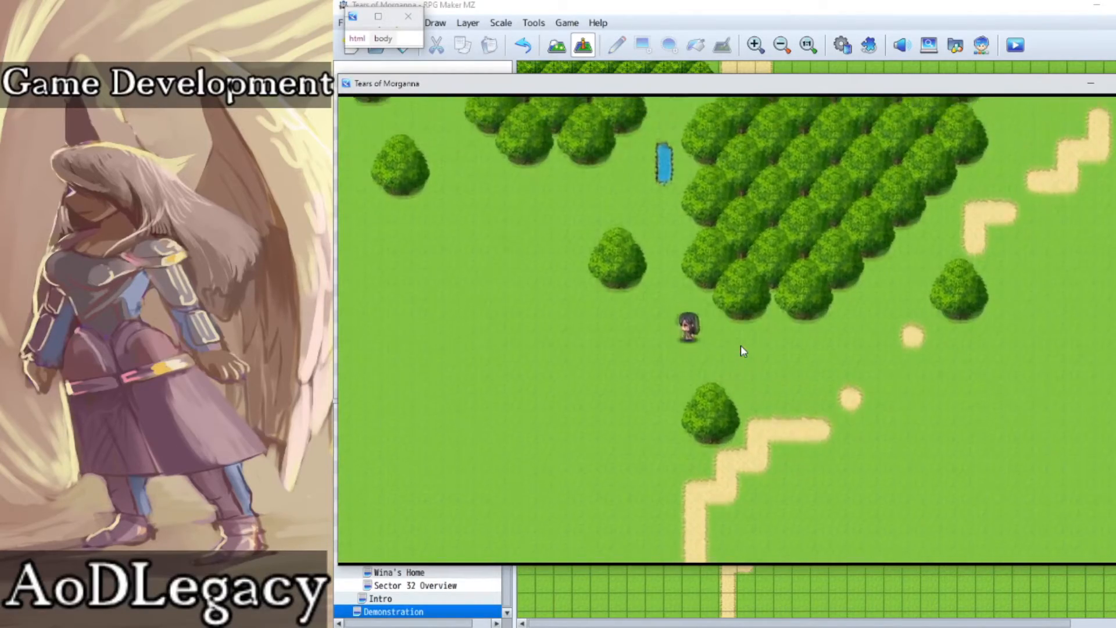
key(Up)
key(Left)
key(Left)
key(Right)
key(Up)
key(Up)
key(Up)
key(Left)
key(Up)
key(Up)
key(Up)
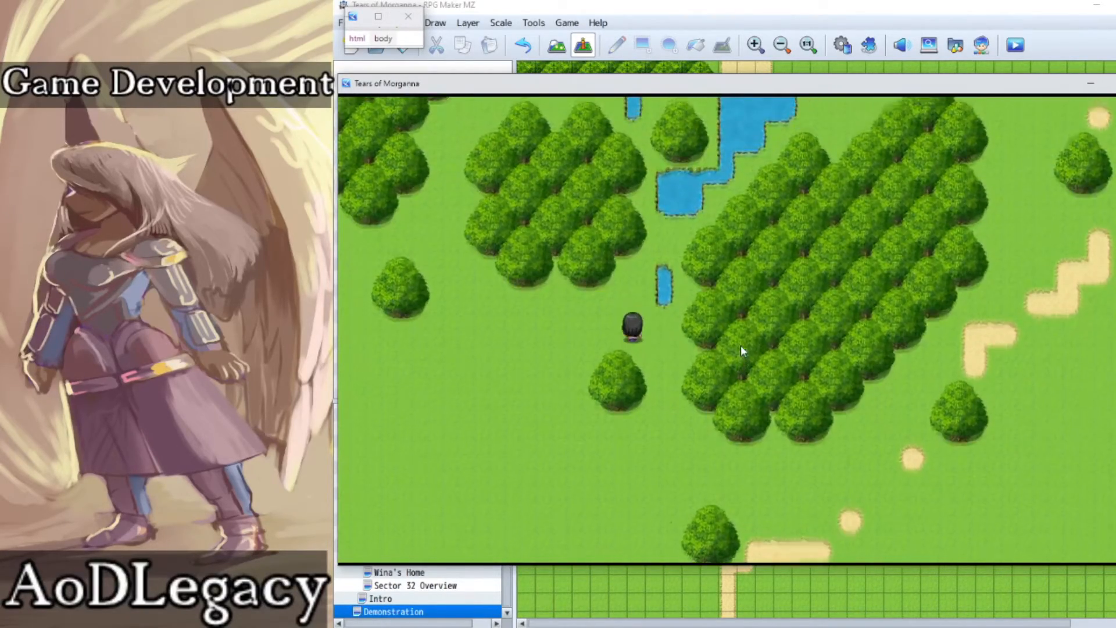
key(Left)
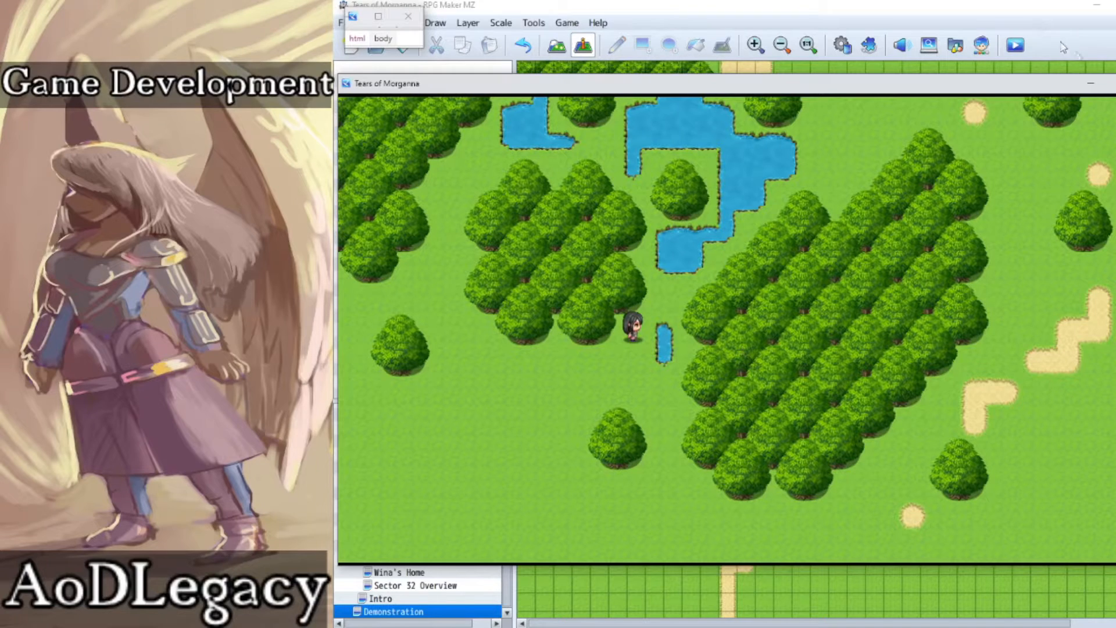
key(alt+F4)
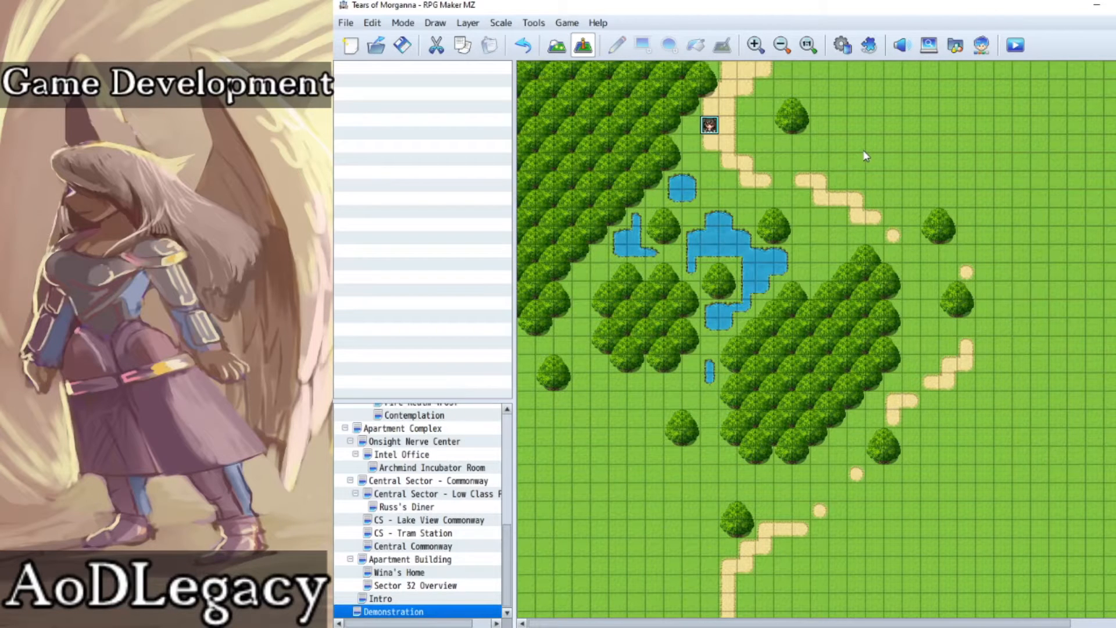
Step: Return to map editing and paint green bushes between the northern dirt path and the ponds
click(557, 46)
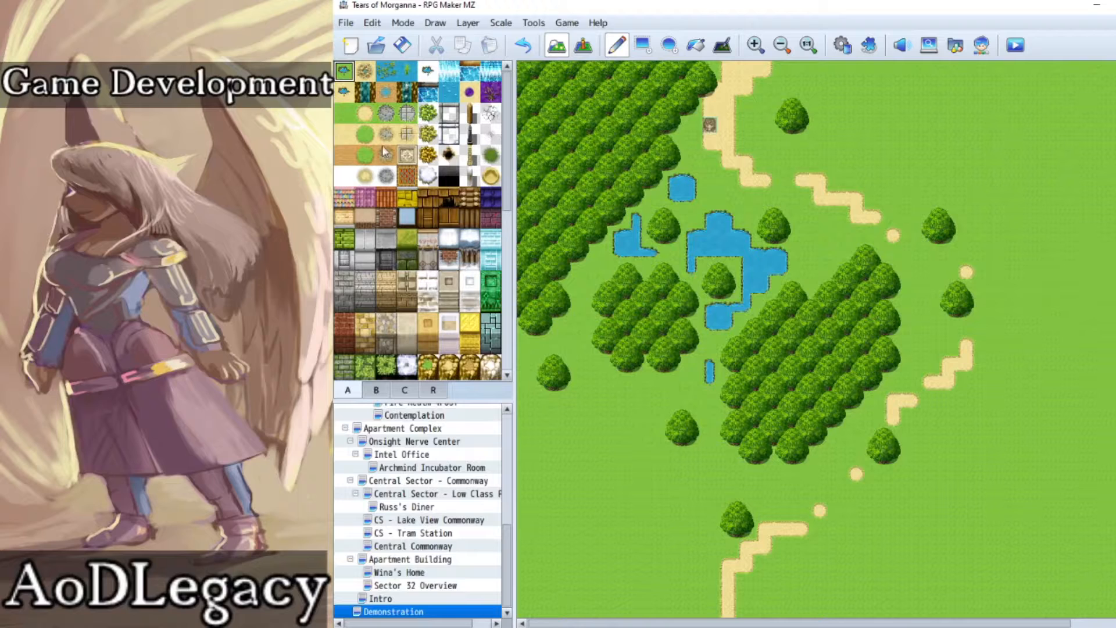
click(490, 154)
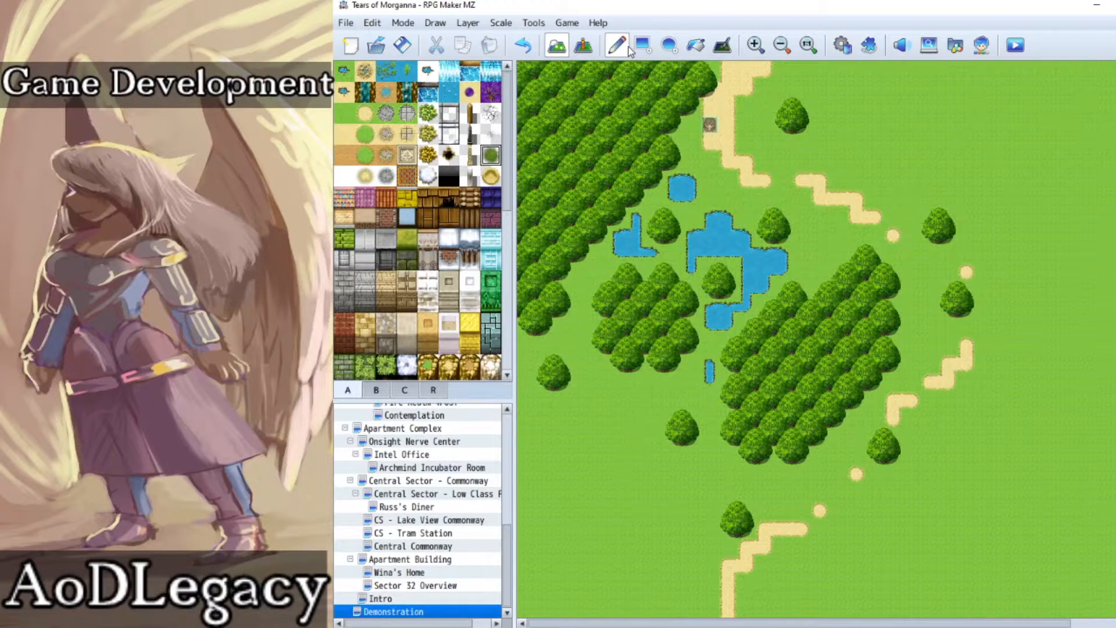
click(428, 113)
mouse_move(726, 182)
mouse_down()
mouse_move(710, 174)
mouse_move(709, 198)
mouse_move(739, 197)
mouse_up()
click(689, 215)
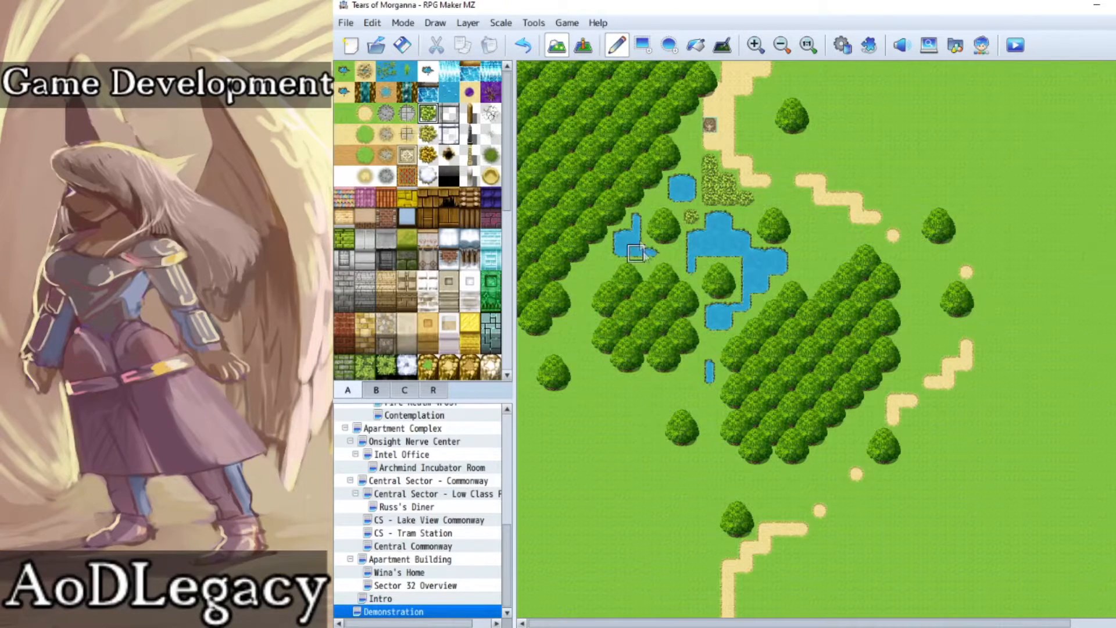
Step: Paint a green bush patch east of the main pond, with single bushes by the southern and western ponds
drag(820, 217, 837, 217)
click(806, 251)
click(715, 345)
click(599, 253)
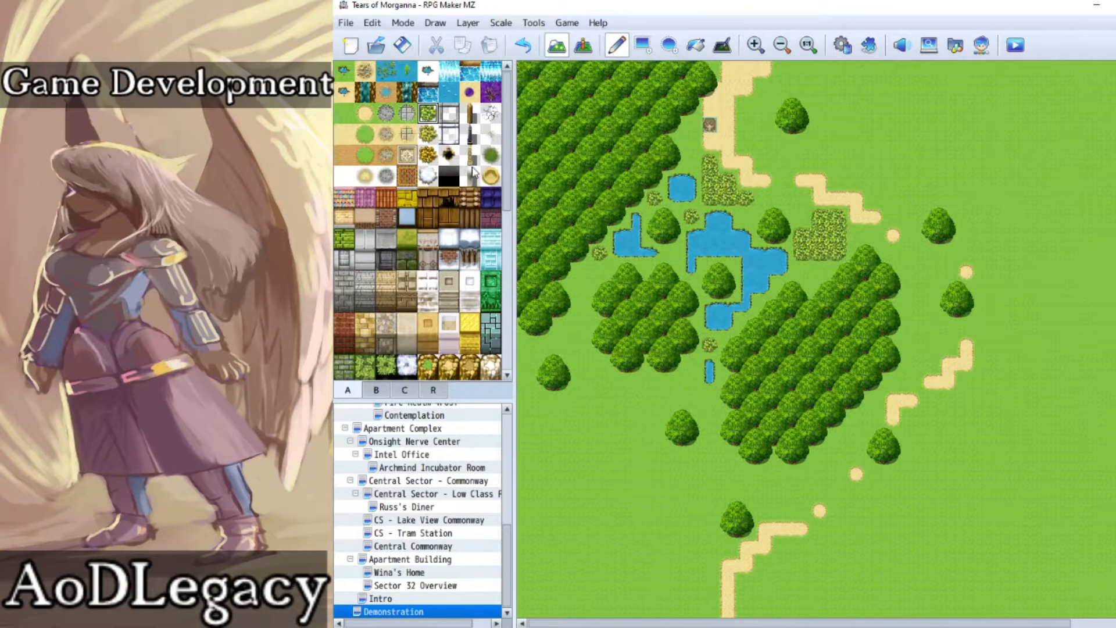
Step: Add yellowish bushes beside the path: single ones in its bend and on its western edge, and a square patch by the northern tree
click(428, 134)
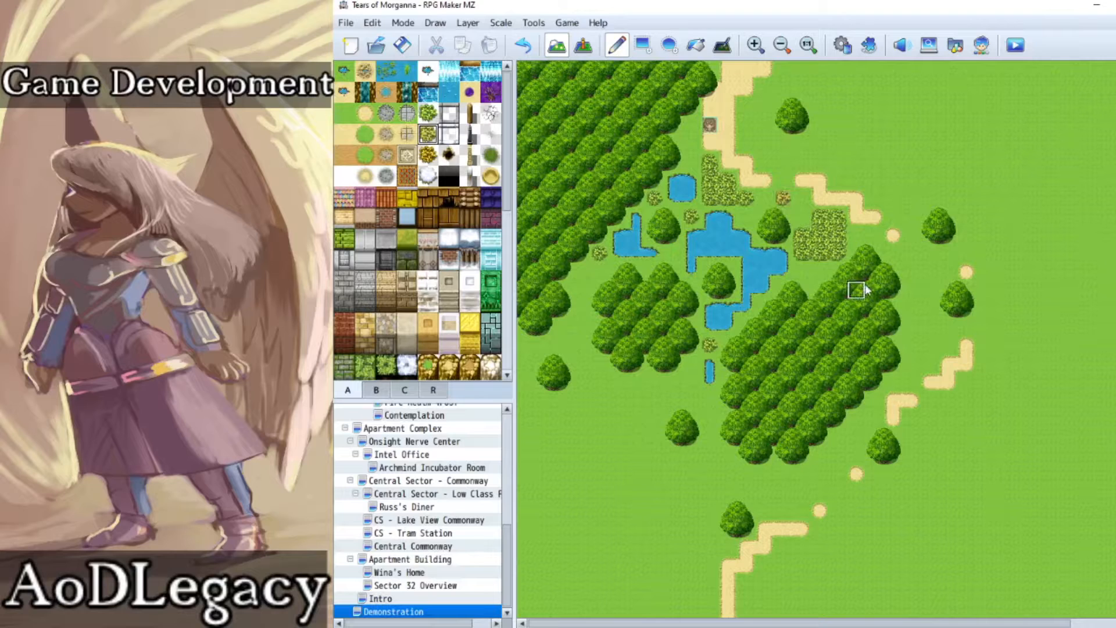
click(783, 198)
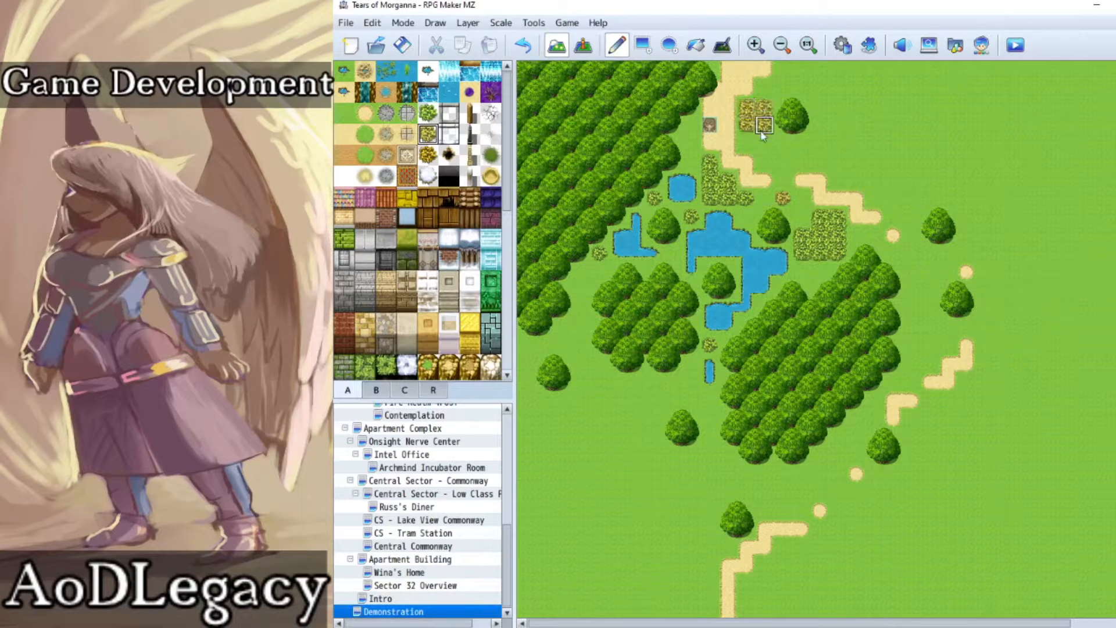
click(686, 133)
Step: Place round shrubs north of the small pond and east of the main pond, plus three slim trees around the ponds and northern path
click(376, 391)
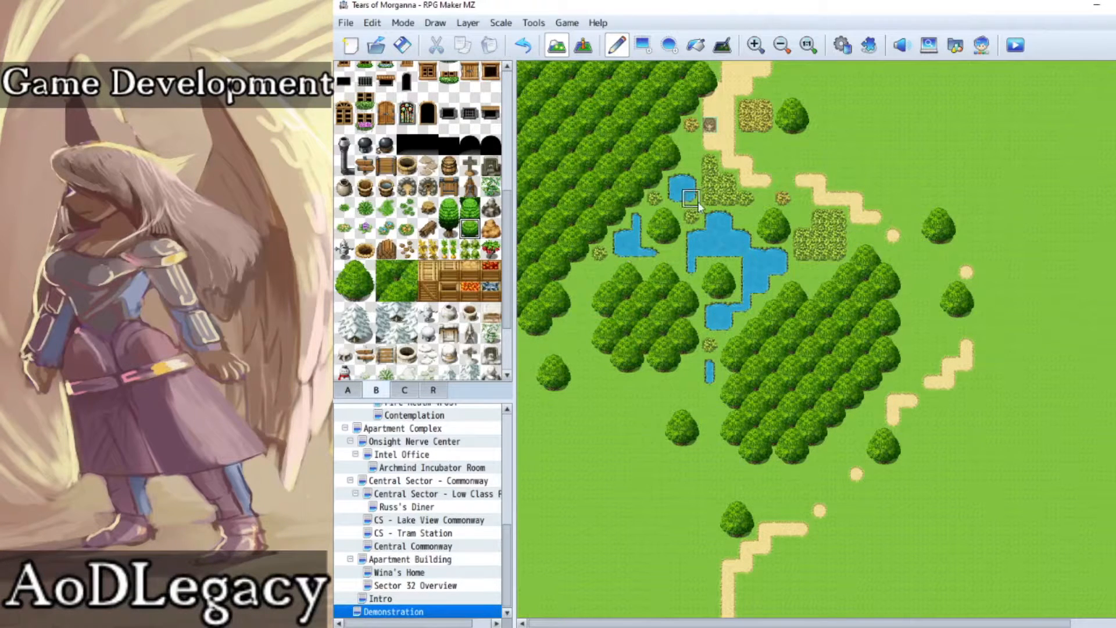
click(692, 163)
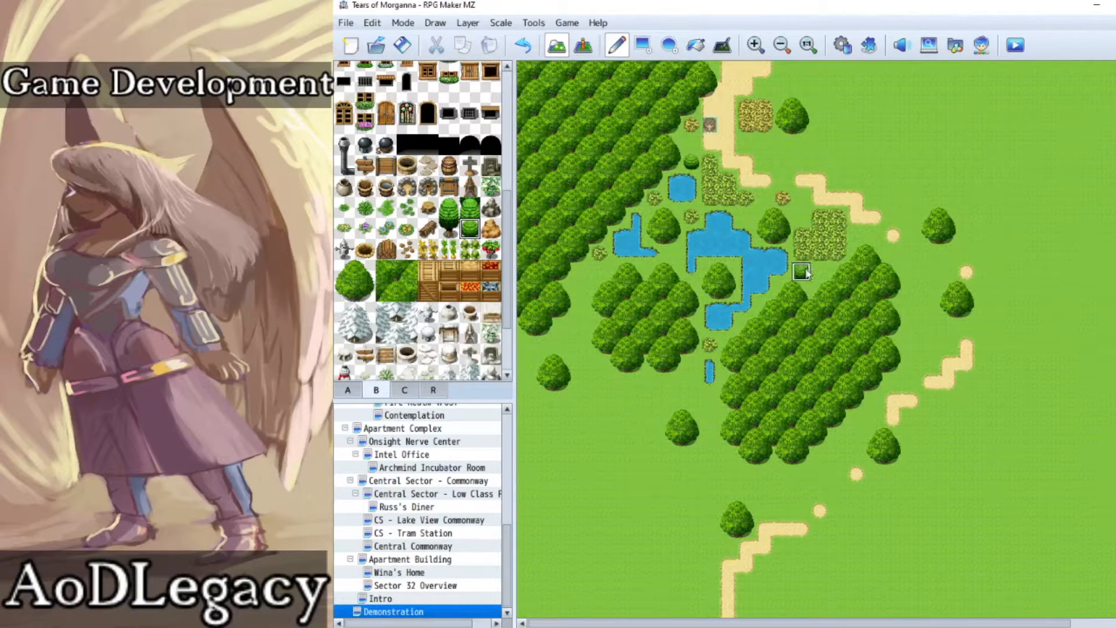
click(451, 211)
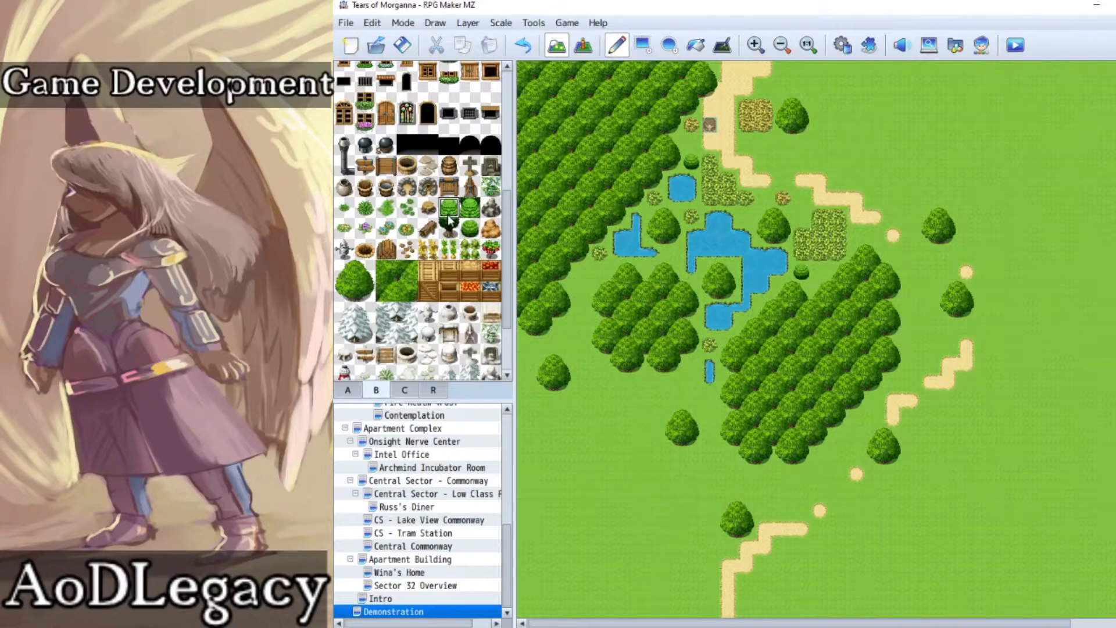
click(583, 281)
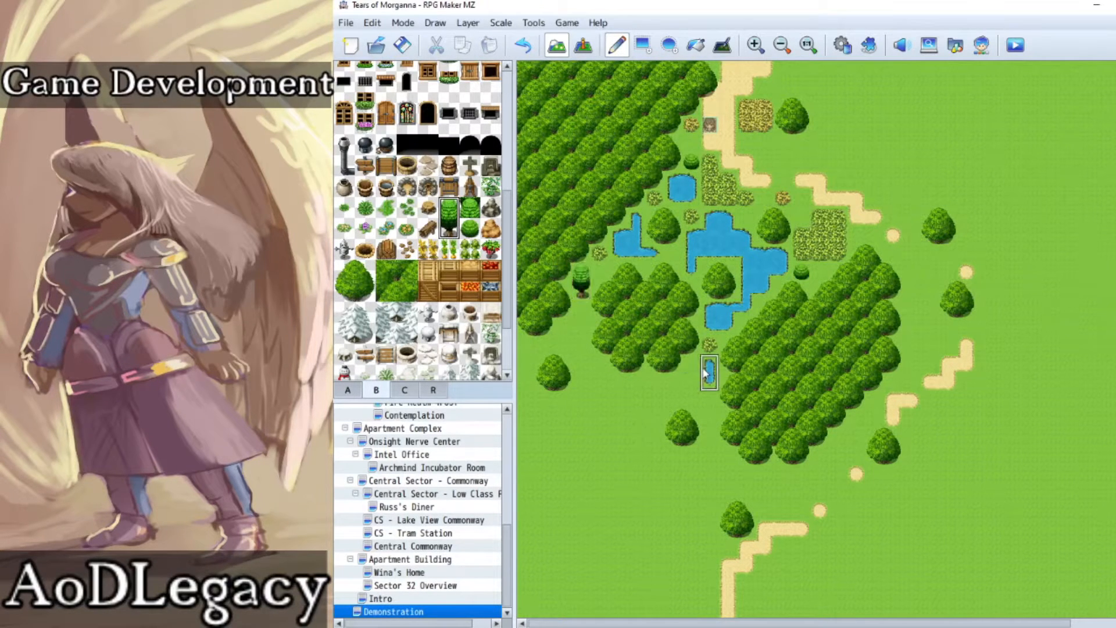
click(749, 205)
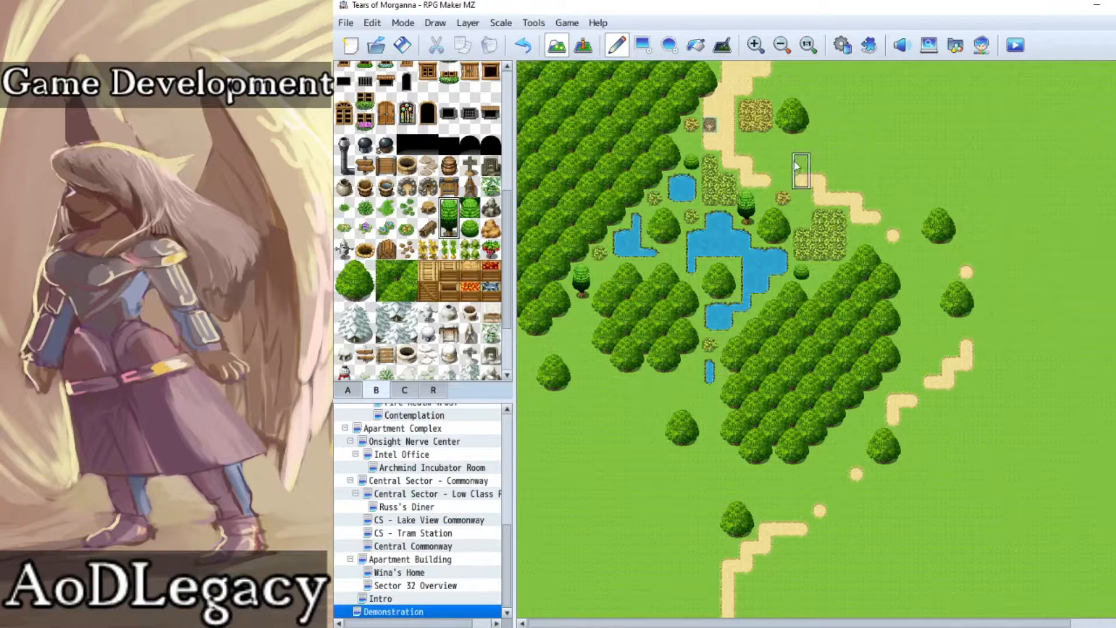
click(771, 131)
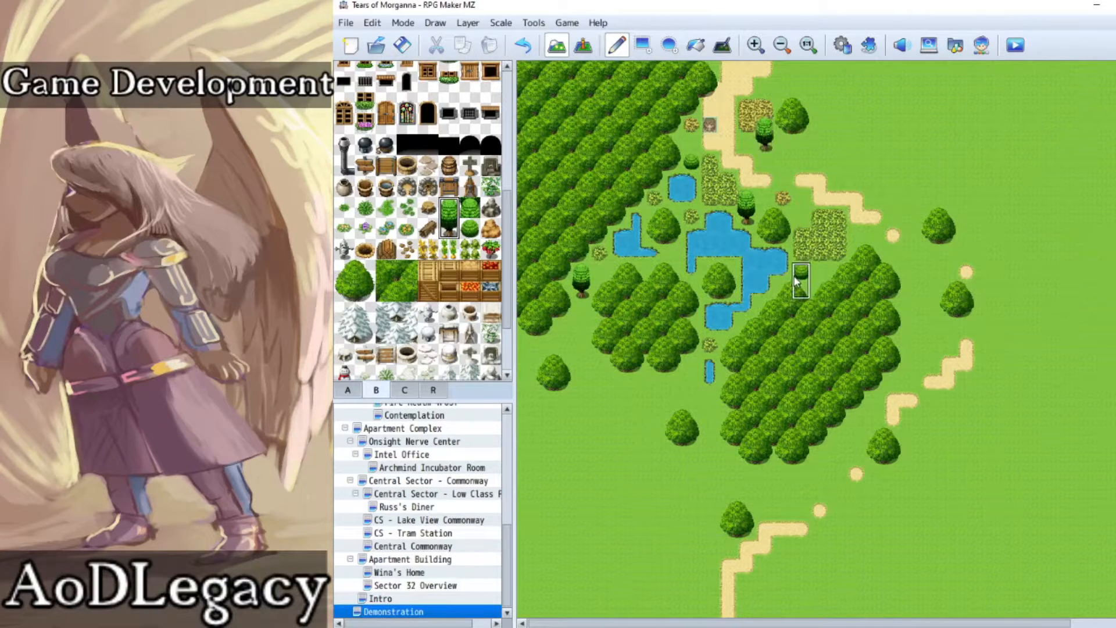
Step: Scatter small grass tufts beside the northern path, around the eastern bush patch and between the western and main ponds
click(344, 207)
click(692, 144)
click(744, 149)
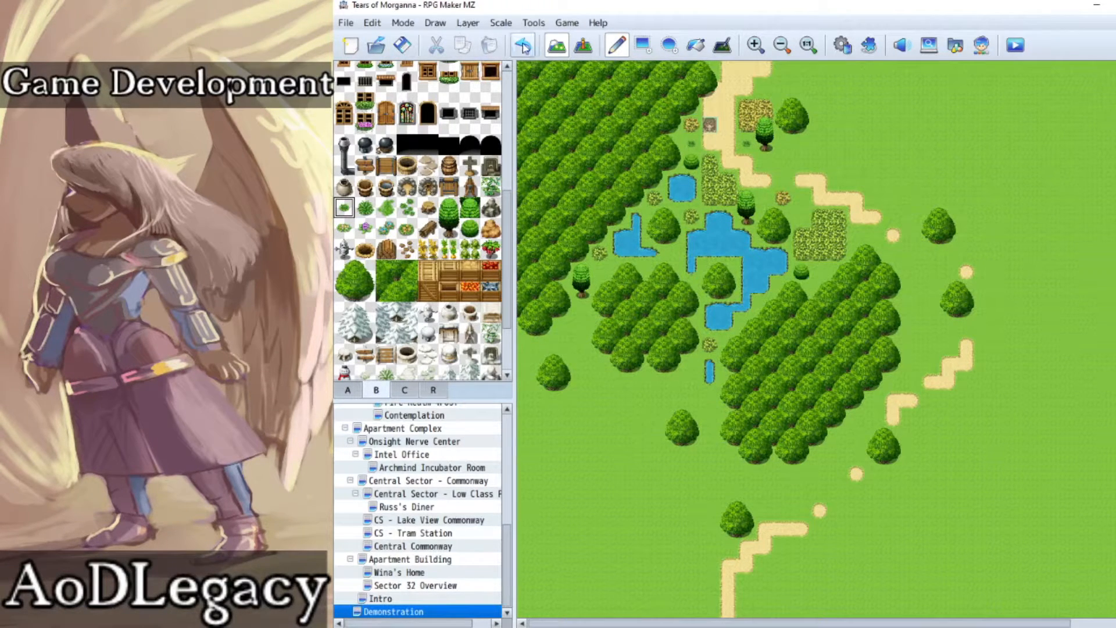
click(800, 216)
click(819, 272)
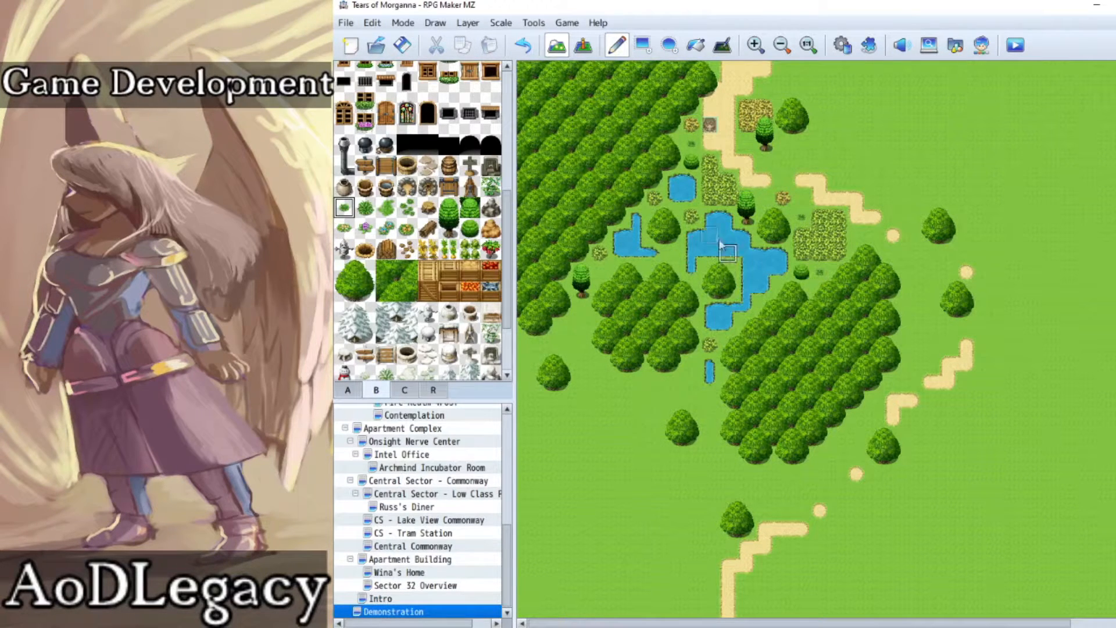
click(673, 254)
Step: Add a leafy ground plant inside the path bend and scatter pale weeds near the northern tree, eastern bush patch and western pond
click(407, 207)
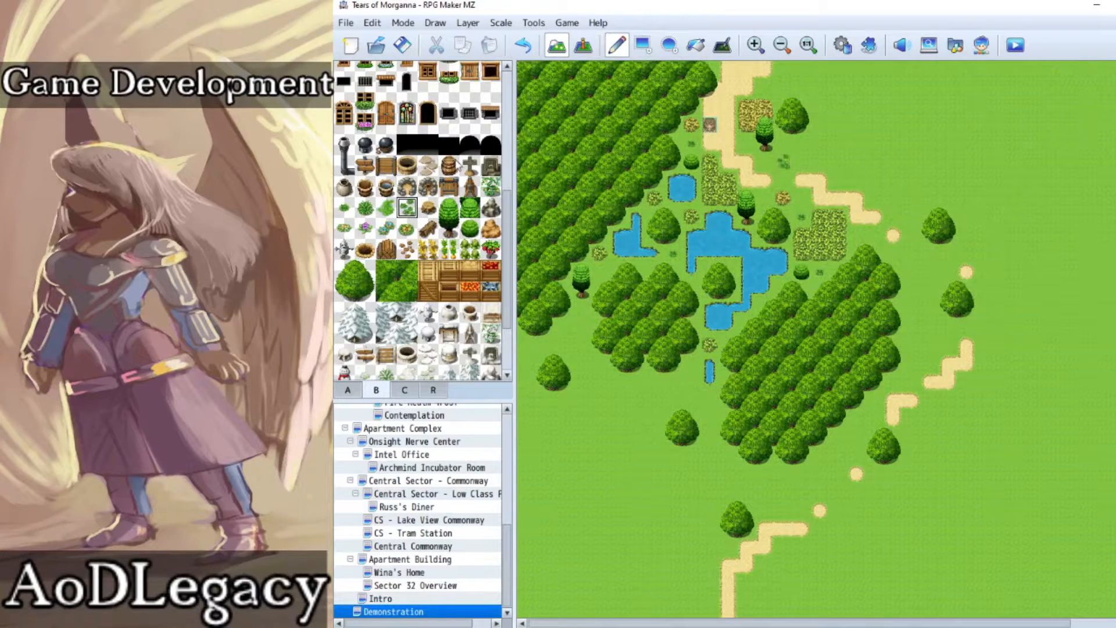
click(344, 227)
click(747, 143)
click(783, 88)
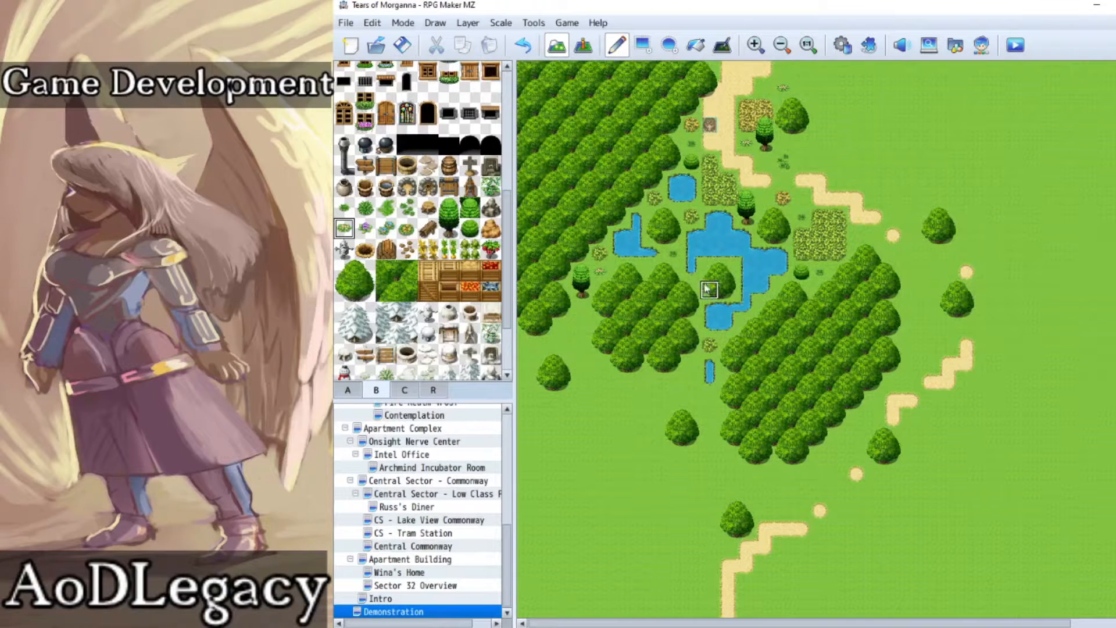
click(859, 231)
Step: Paint a large irregular lake with a grassy island north-east of the dirt path
click(348, 390)
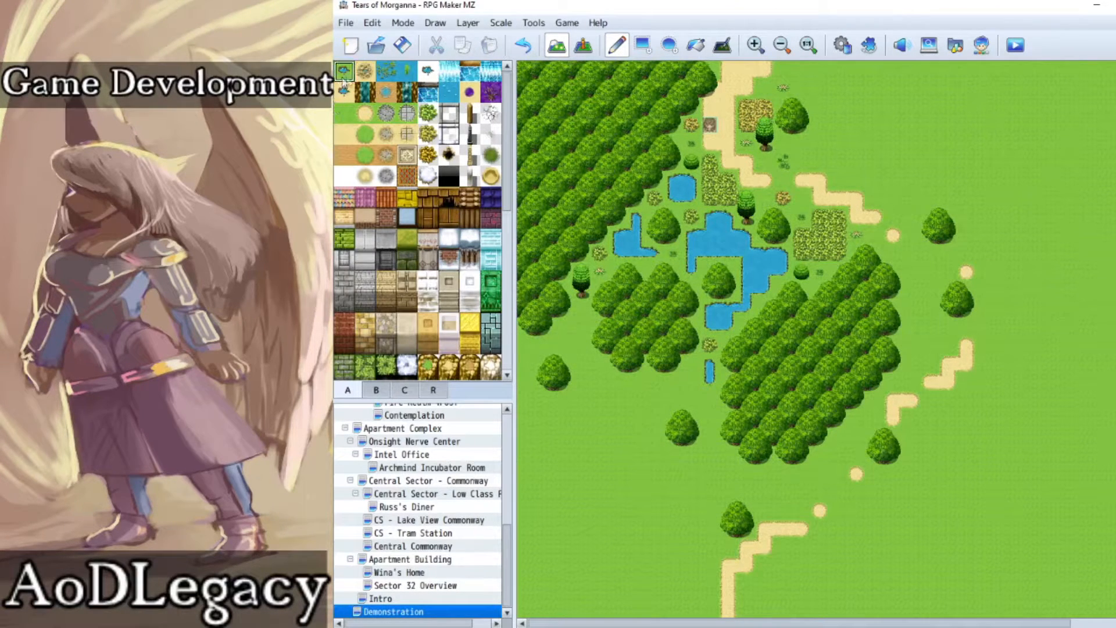
drag(800, 80, 833, 70)
mouse_move(835, 123)
mouse_down()
mouse_move(872, 168)
mouse_move(907, 180)
mouse_move(910, 199)
mouse_move(947, 176)
mouse_move(912, 178)
mouse_move(939, 192)
mouse_move(989, 190)
mouse_move(1075, 87)
mouse_move(1046, 69)
mouse_move(927, 69)
mouse_move(860, 96)
mouse_move(878, 131)
mouse_move(842, 102)
mouse_move(929, 174)
mouse_move(971, 146)
mouse_move(965, 183)
mouse_move(996, 165)
mouse_move(1026, 87)
mouse_move(1040, 108)
mouse_up()
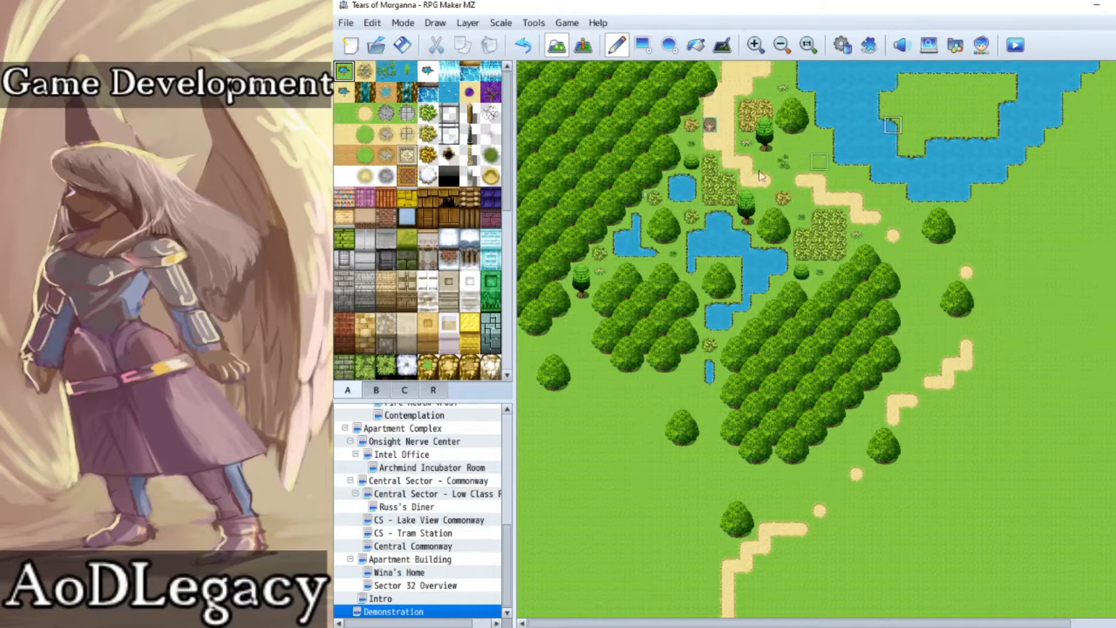
Step: Paint a green bush patch and a single bush on the lake island, and add two round shrubs on its eastern side
click(425, 115)
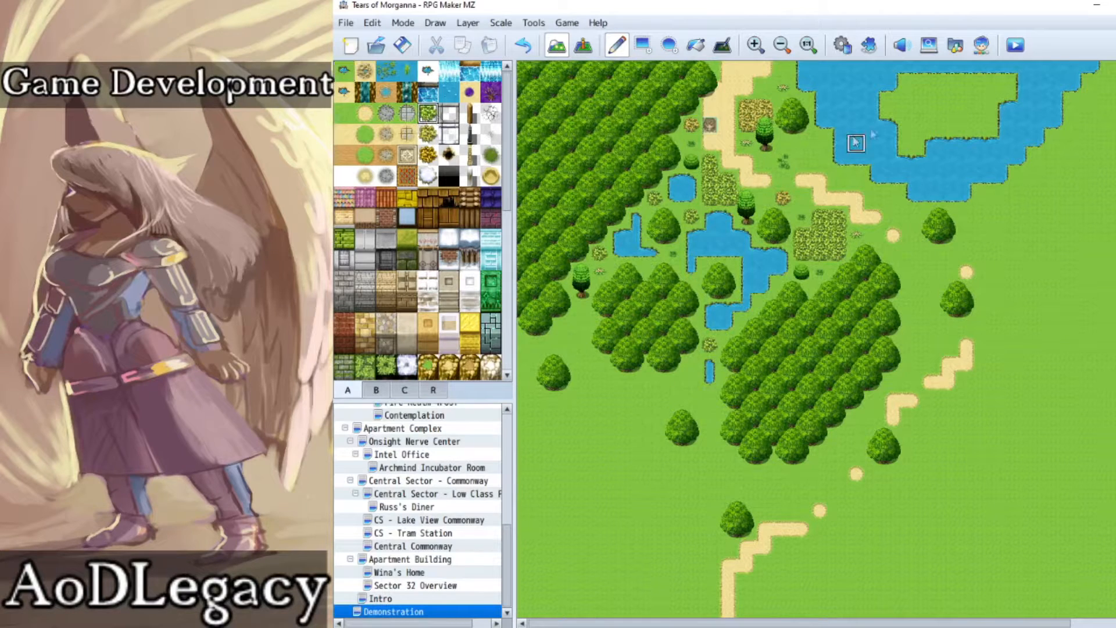
mouse_move(936, 96)
mouse_down()
mouse_move(921, 113)
mouse_move(948, 93)
mouse_move(912, 98)
mouse_move(932, 126)
mouse_move(947, 124)
mouse_up()
click(984, 87)
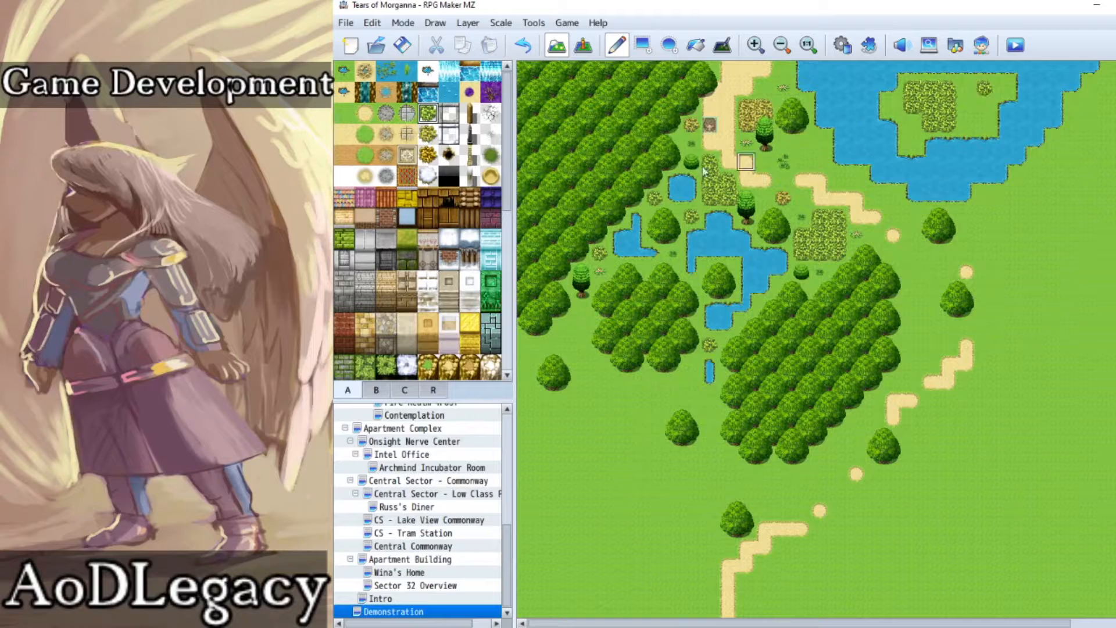
click(387, 390)
click(966, 89)
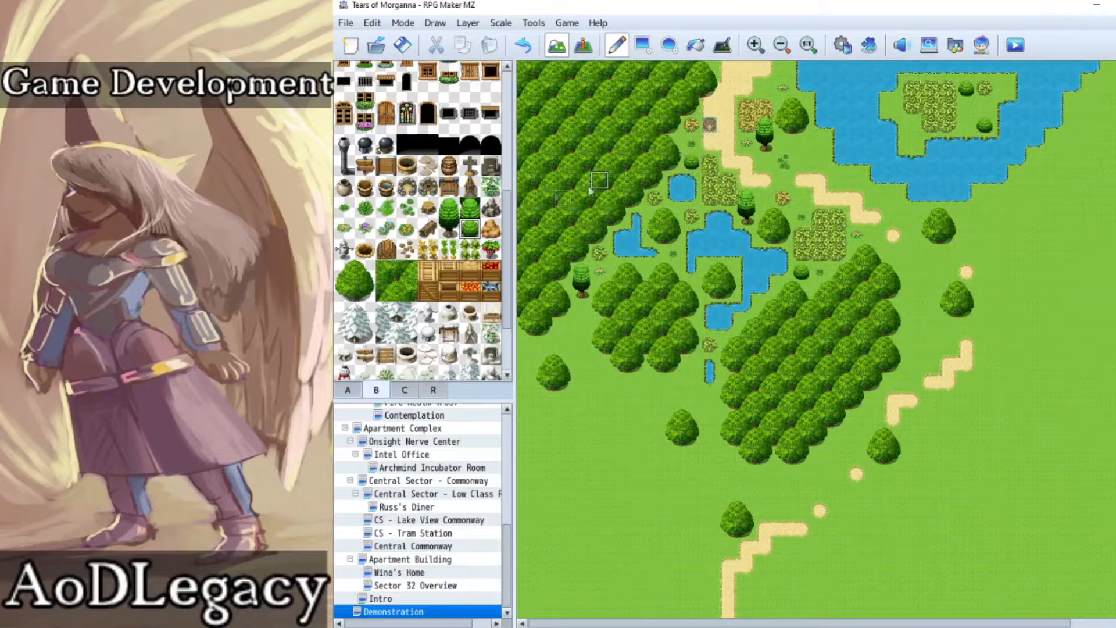
Step: Place a slim tree at the island's north-western corner and a large round tree over the bush patch
drag(451, 209, 454, 231)
click(891, 79)
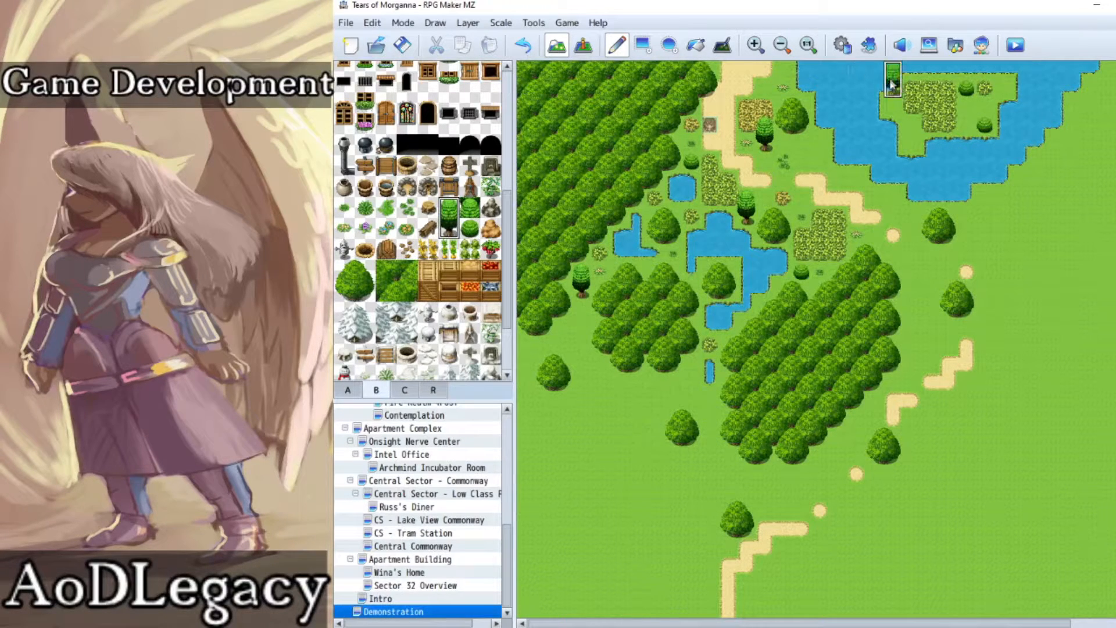
click(350, 268)
click(921, 116)
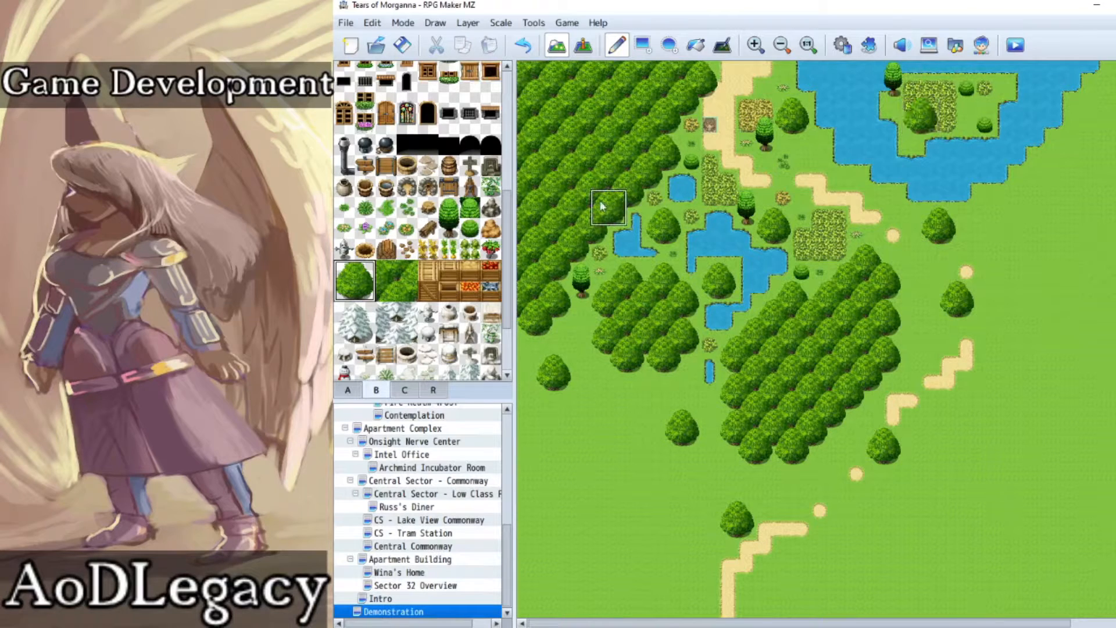
Step: Add a grass tuft and a weed on the island's eastern side, and a single weed near the eastern path spot
click(344, 207)
click(966, 107)
click(344, 228)
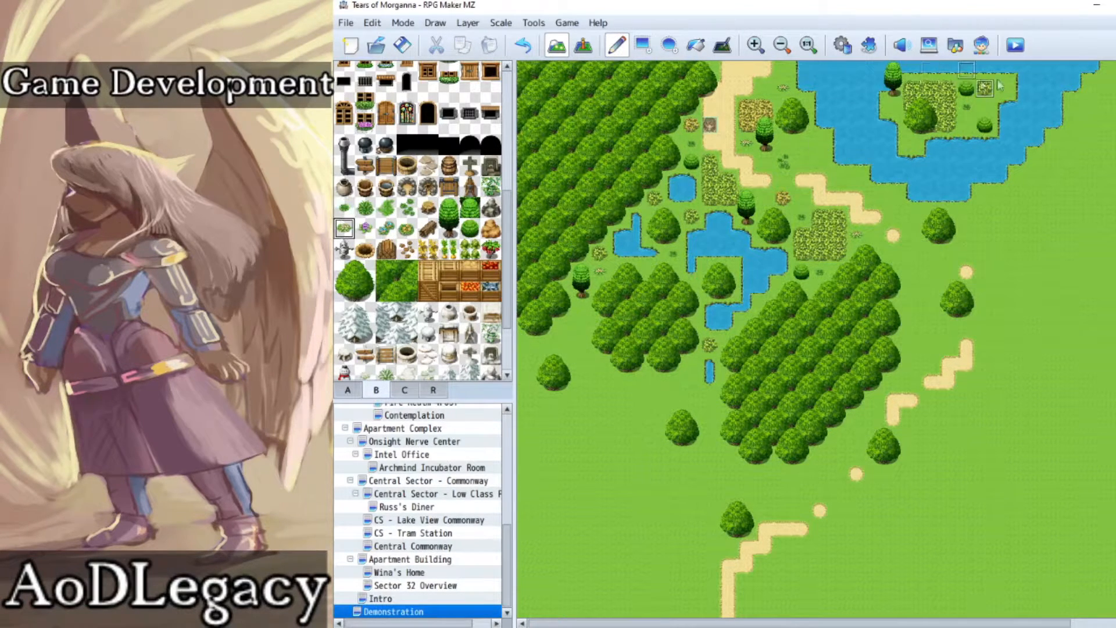
click(1002, 88)
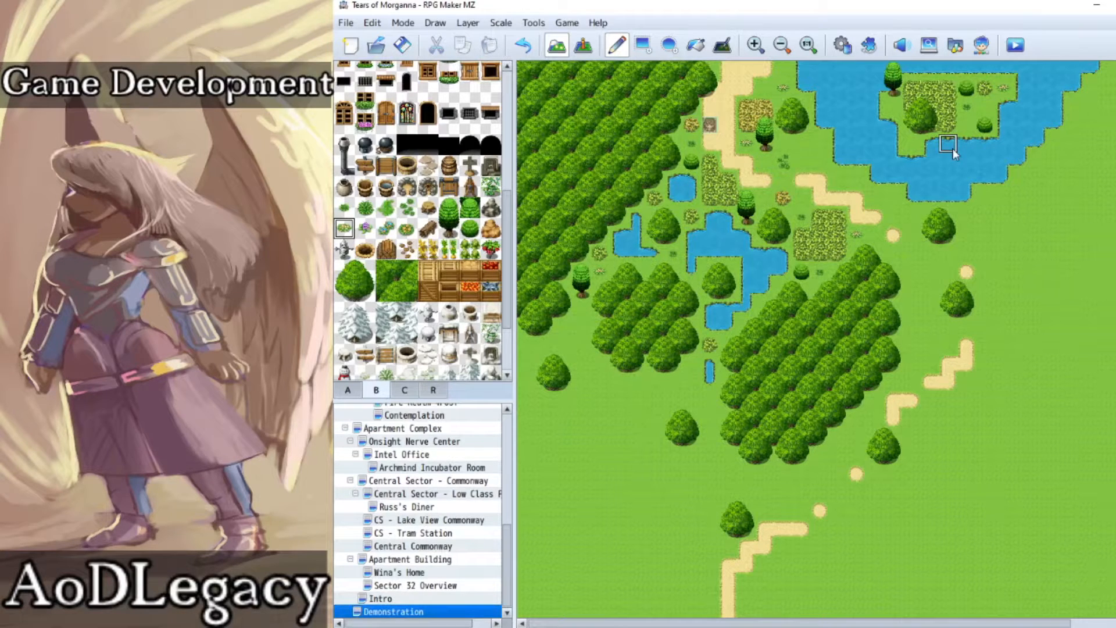
click(985, 253)
click(1002, 253)
click(522, 45)
Step: Place scattered brown debris and a round brown pit beside the round shrubs on the lake island
click(407, 249)
click(986, 108)
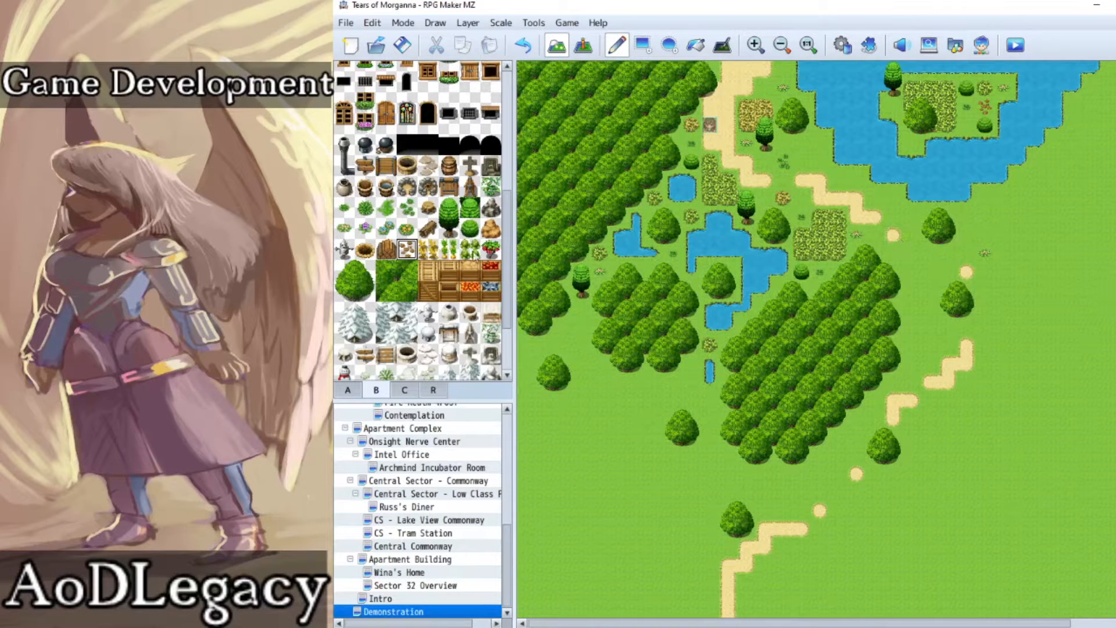
click(366, 251)
click(966, 125)
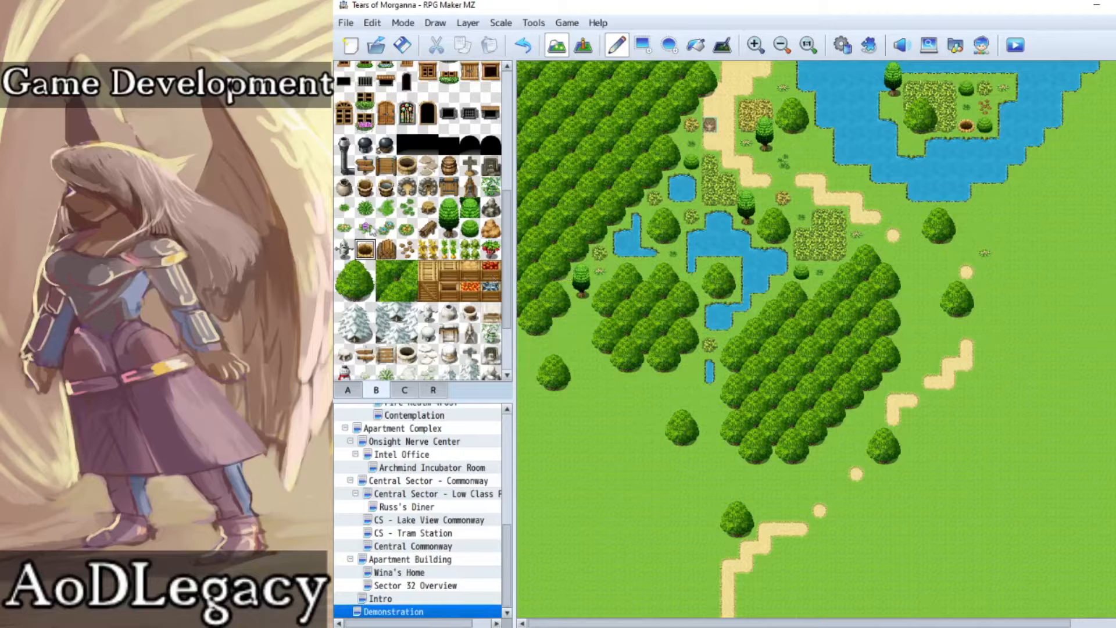
Step: Place spiky green plants on the island's western side, on the lake's western shore and beside the tree south of the lake
click(365, 207)
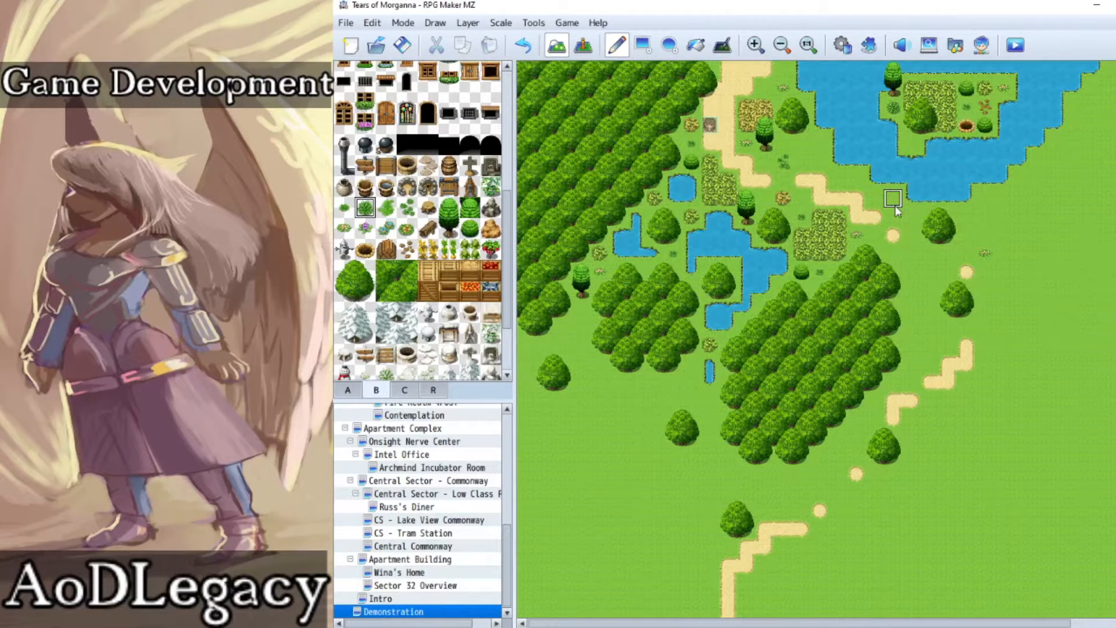
click(819, 145)
click(912, 218)
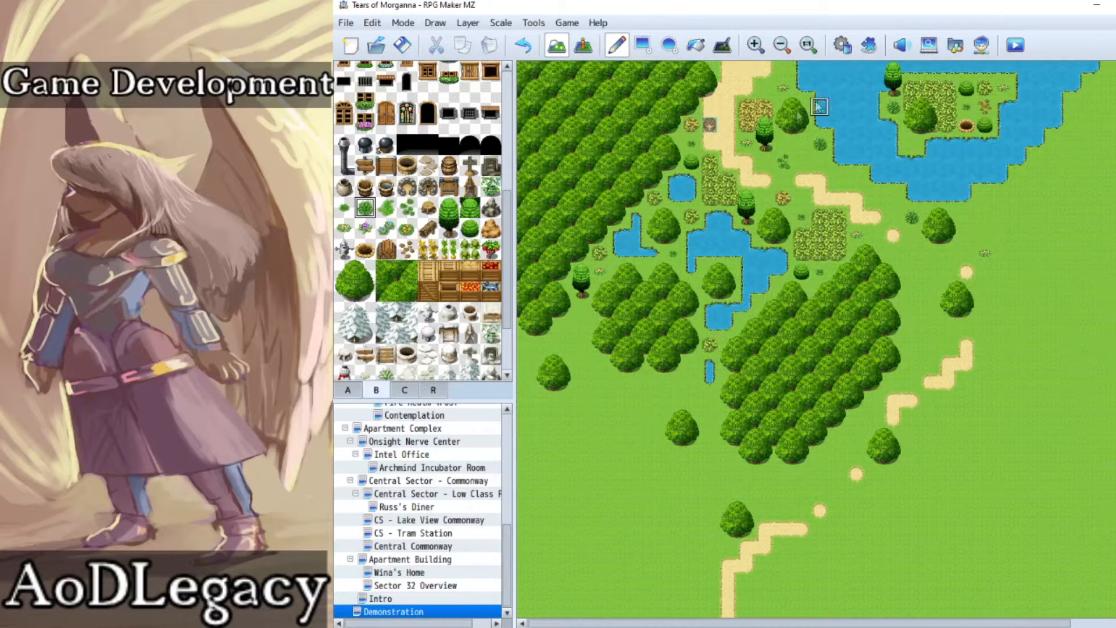
Step: Try a single grassy cliff-edge tile east of the large lake and undo it
click(347, 388)
scroll(391, 354, down, 5)
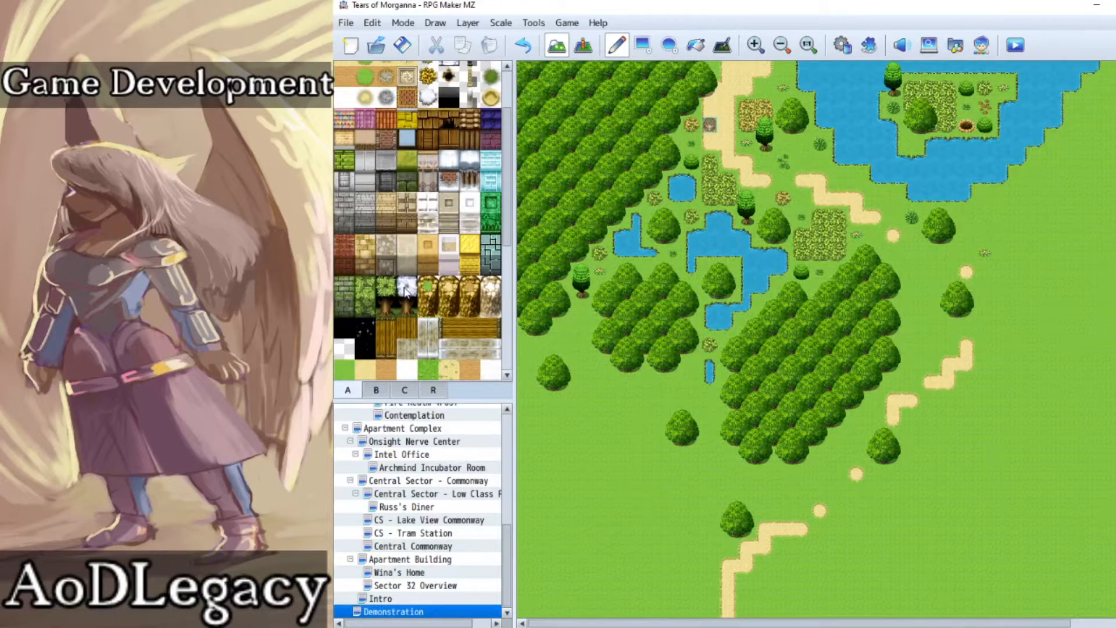
scroll(405, 290, down, 1)
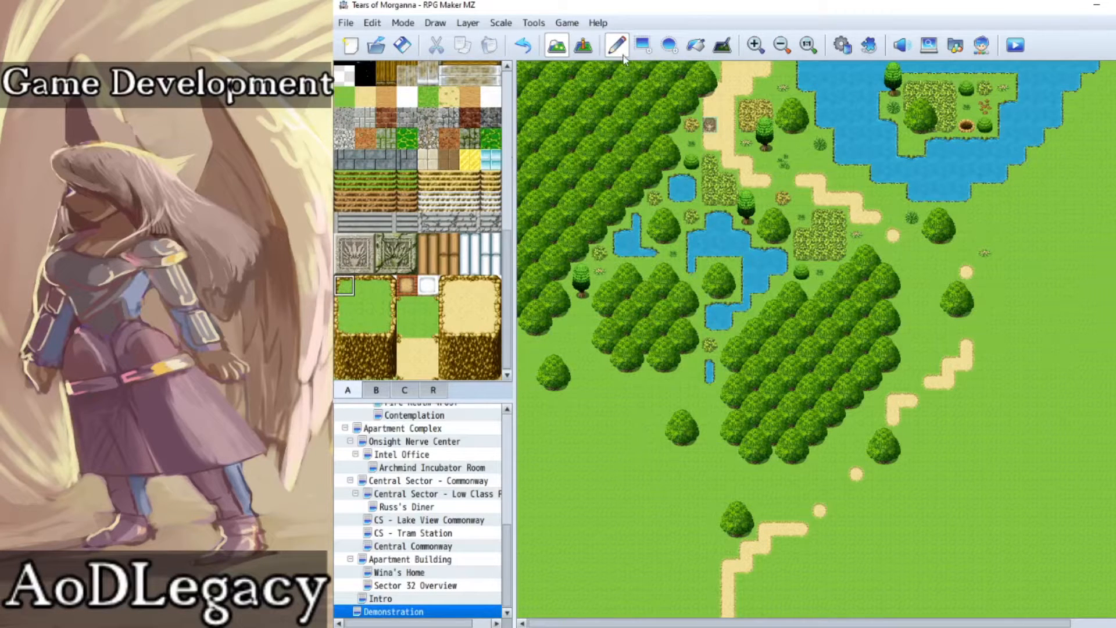
click(1095, 124)
click(527, 56)
Step: Try individual cliff pieces, including a sandy cliff corner, on the open grass east of the dirt path
click(387, 347)
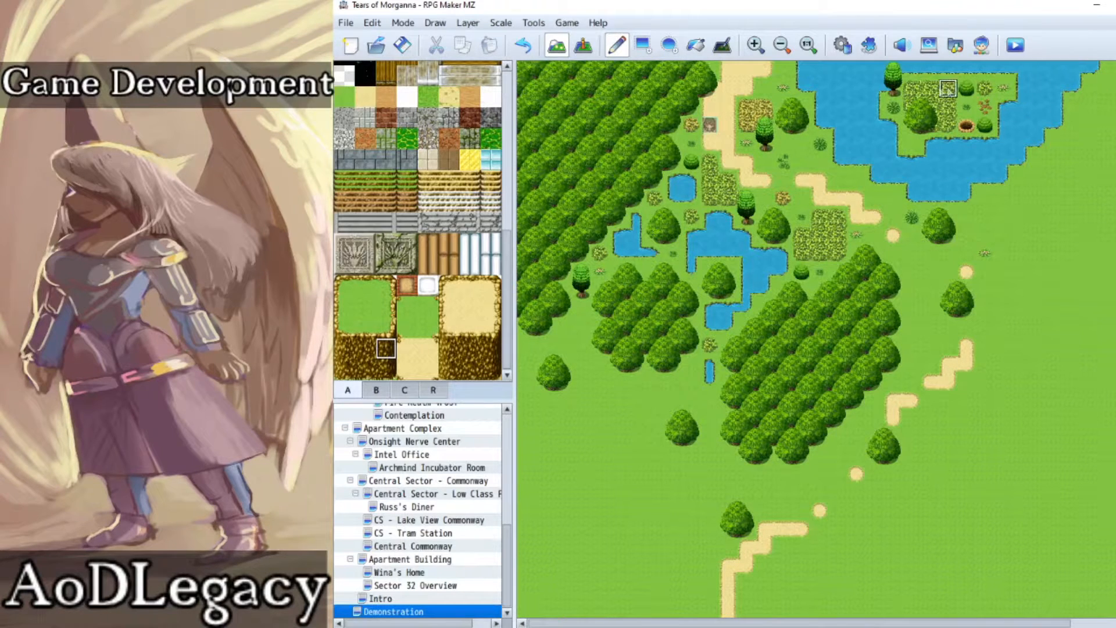
scroll(410, 263, up, 1)
scroll(410, 262, down, 1)
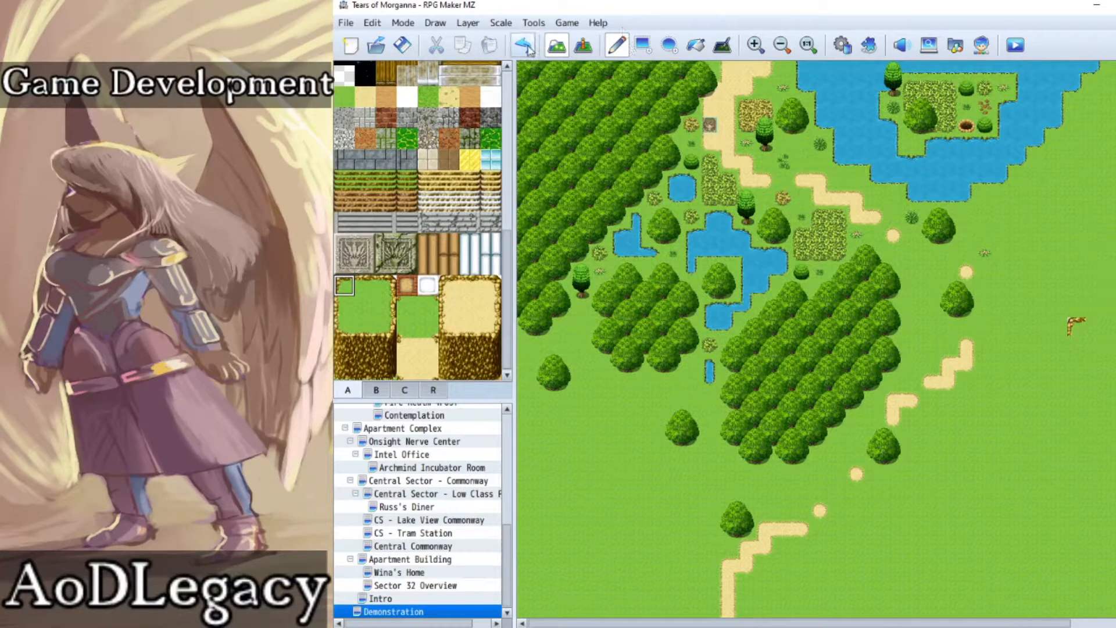
click(455, 291)
click(985, 382)
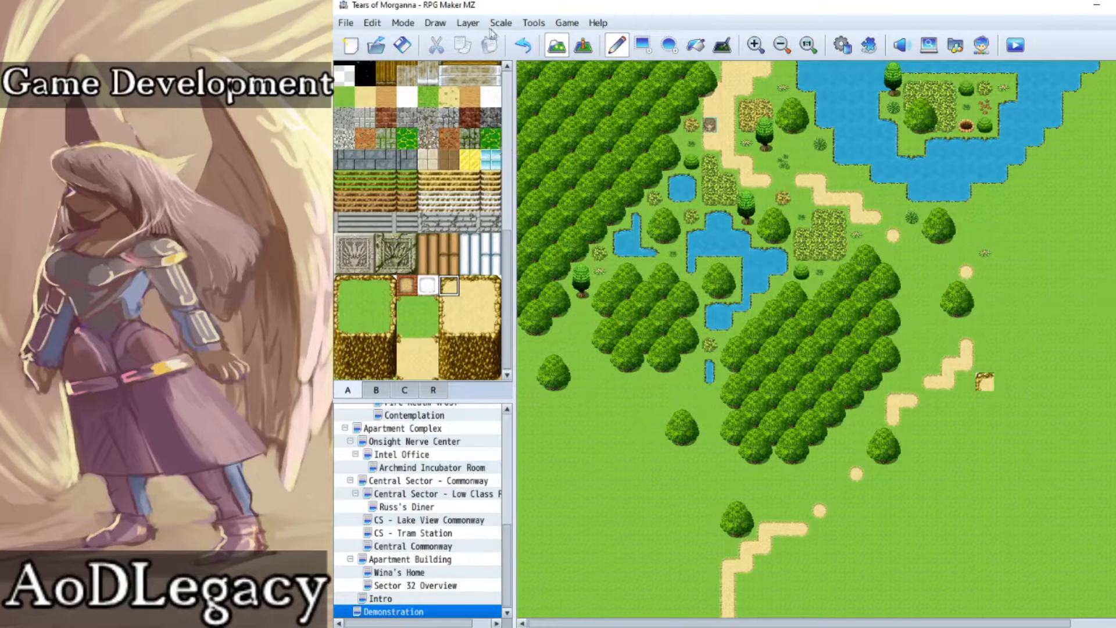
Step: Try painting a small raised grass plateau with rocky edges east of the large lake, inspect it up close and undo it
scroll(378, 271, up, 2)
scroll(378, 270, up, 5)
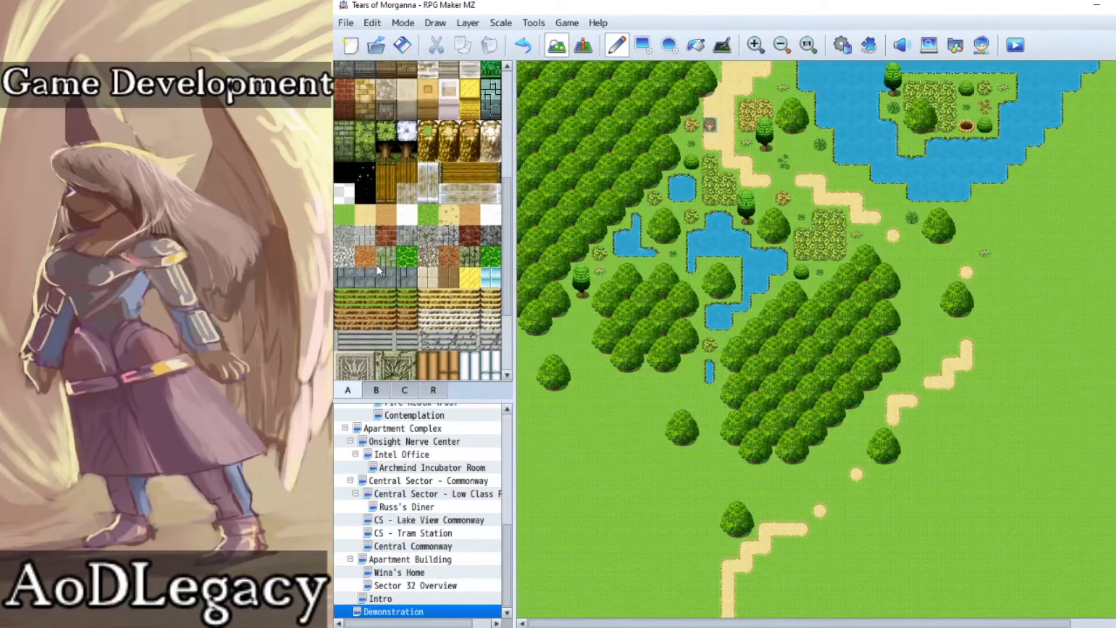
scroll(375, 264, up, 3)
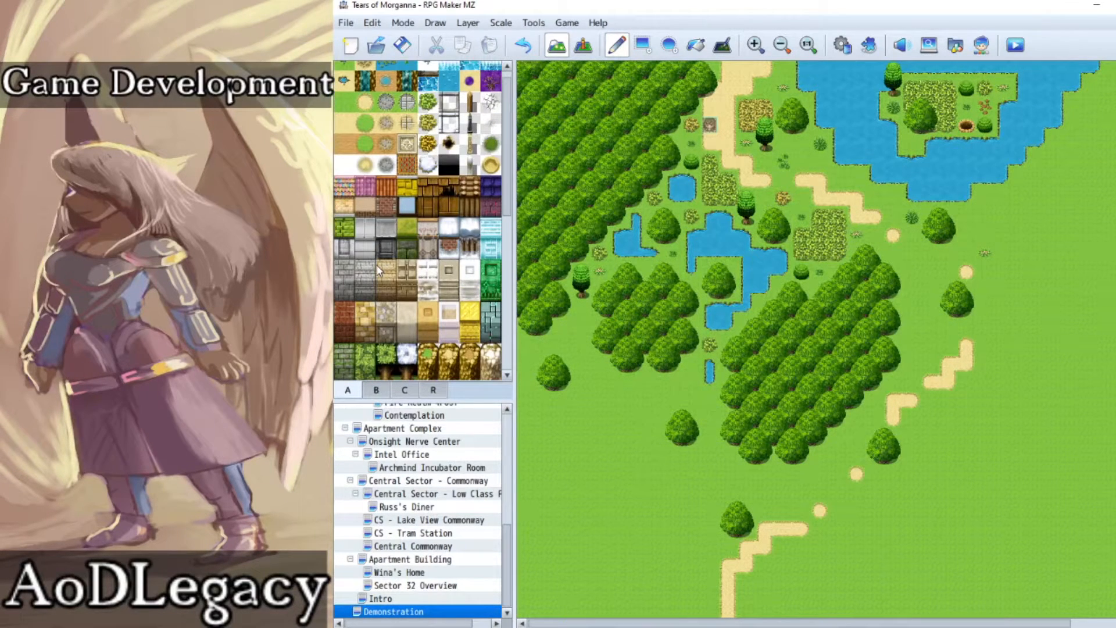
click(429, 355)
mouse_move(1066, 178)
mouse_down()
mouse_move(1086, 163)
mouse_move(1081, 178)
mouse_up()
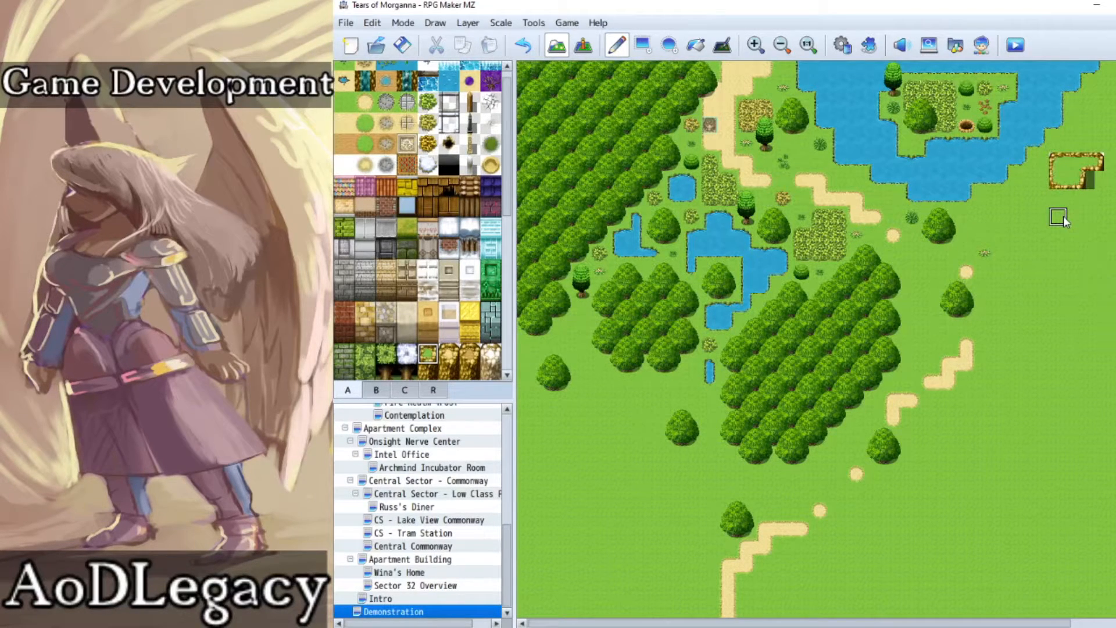
click(766, 43)
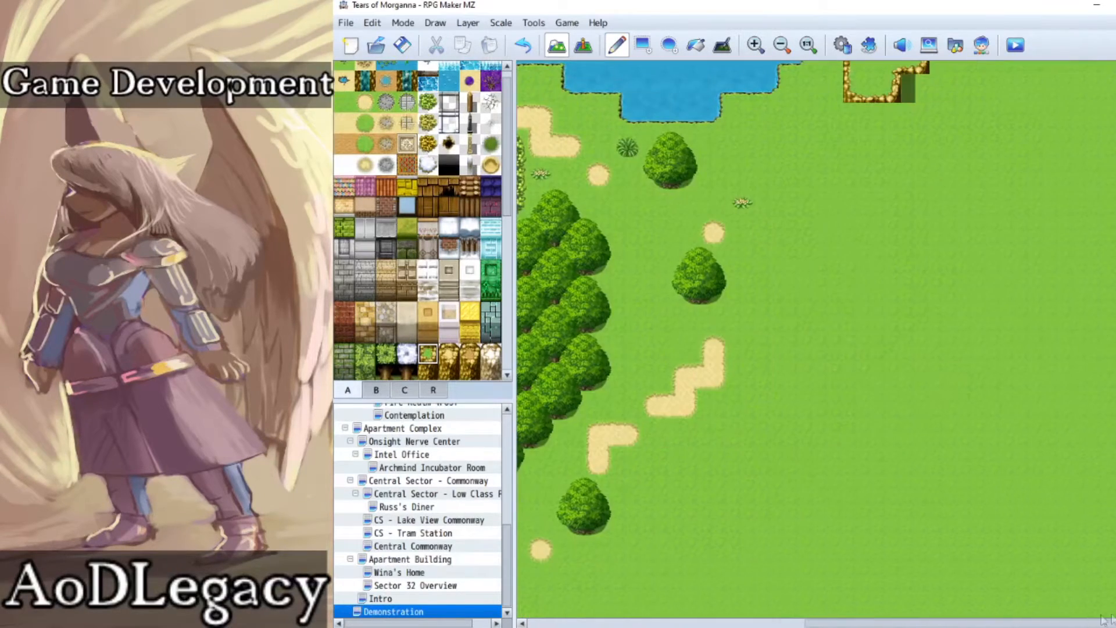
scroll(1011, 340, up, 3)
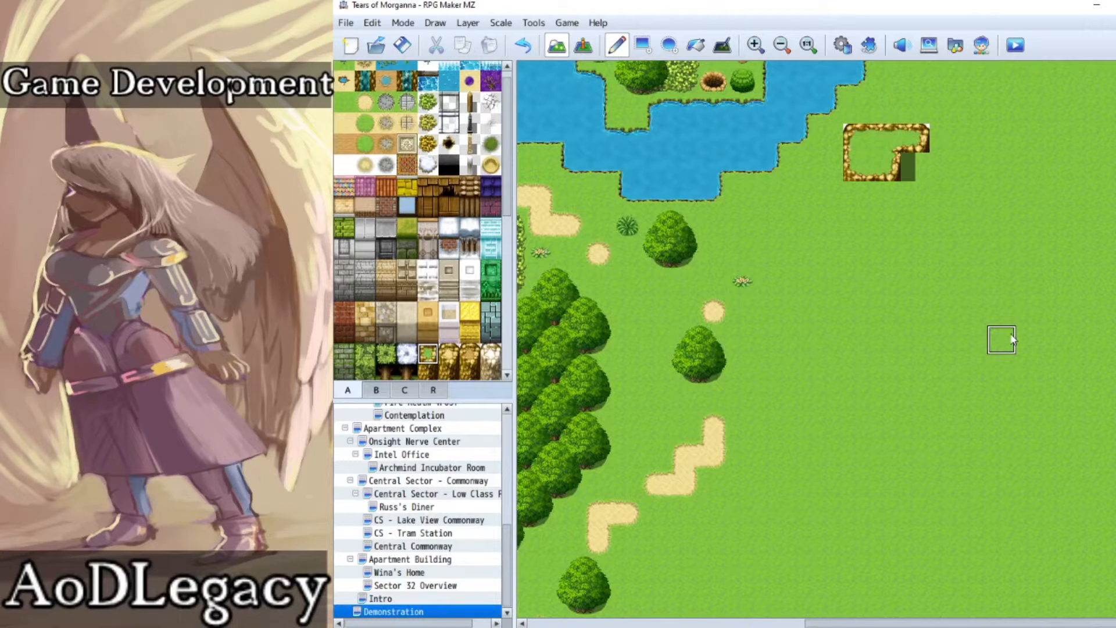
click(534, 49)
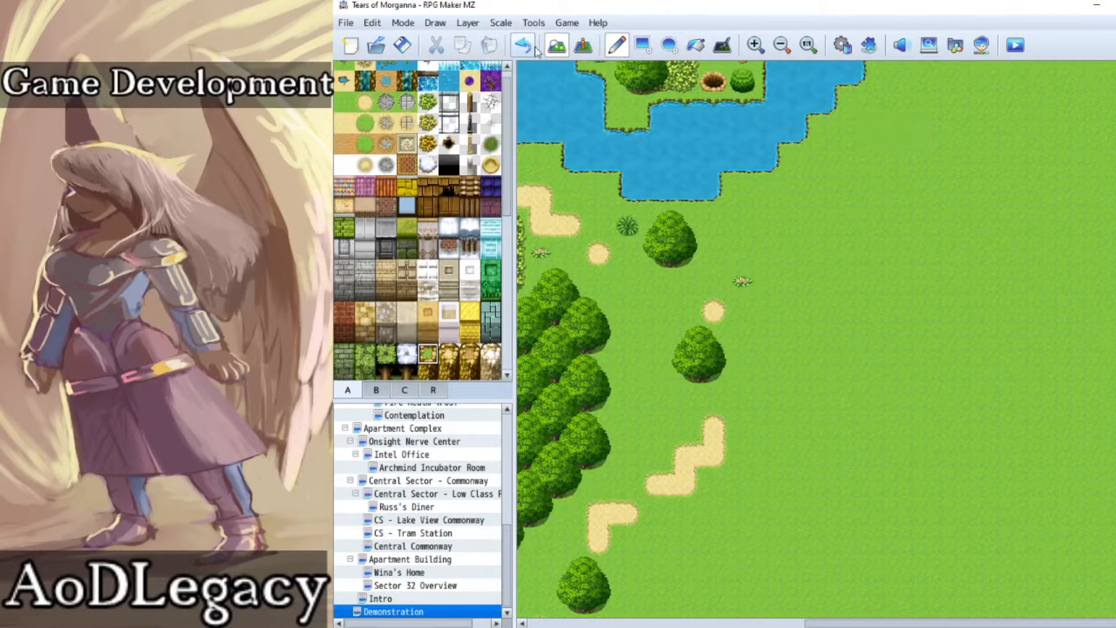
Step: Try painting a light grey roof block on the open grass east of the path and undo it
click(424, 226)
mouse_move(998, 339)
mouse_down()
mouse_move(951, 348)
mouse_move(942, 394)
mouse_up()
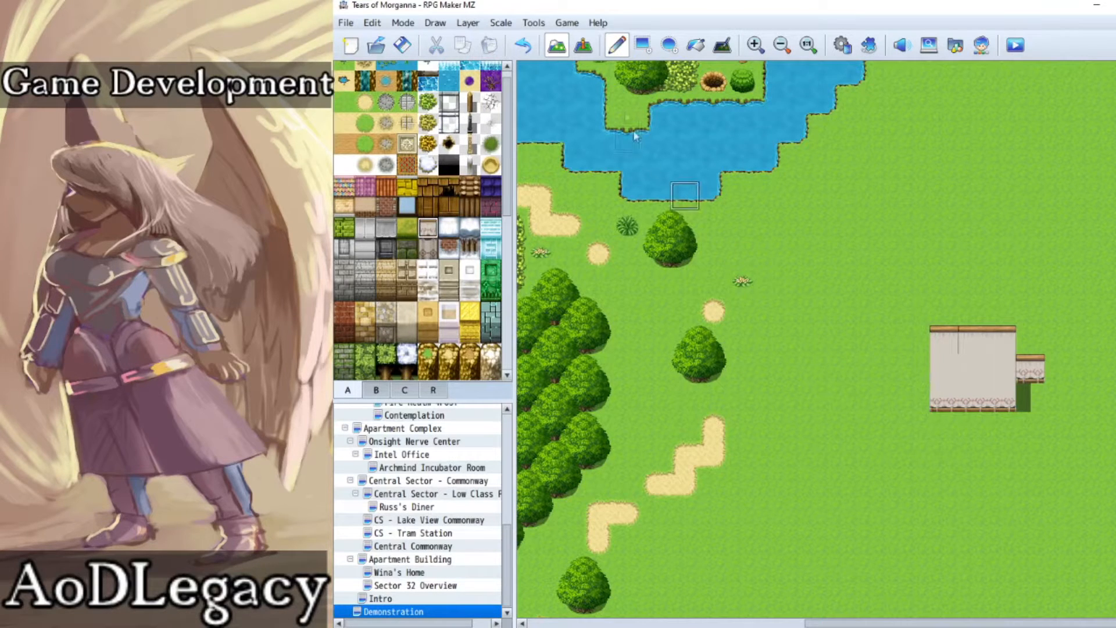
click(523, 46)
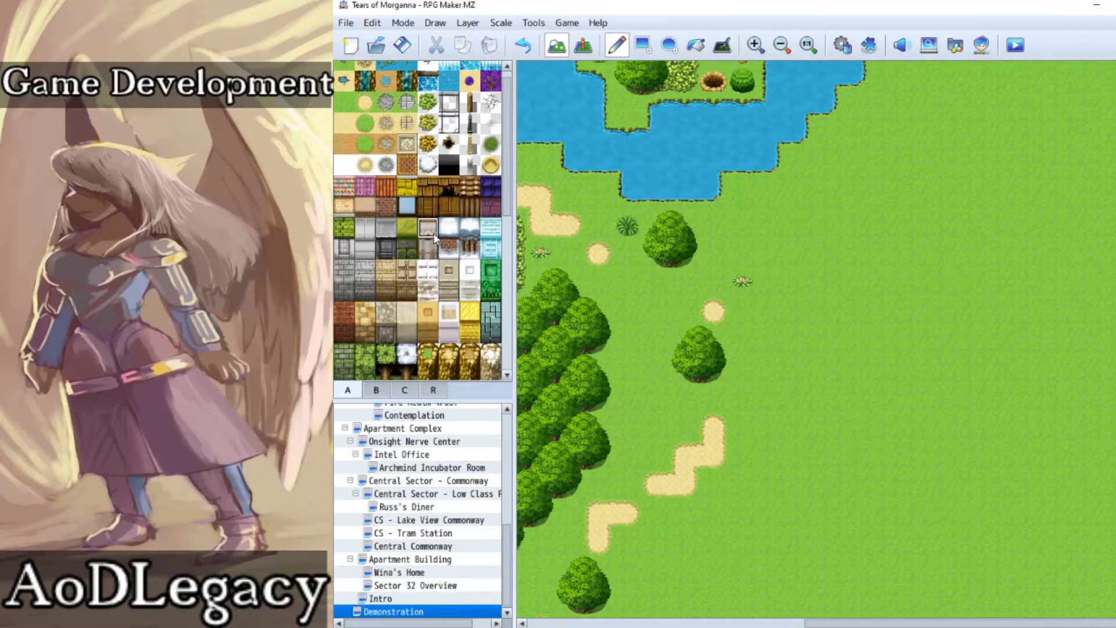
Step: Place a greyish-brown tent on the open grass east of the dirt path, southeast of the large lake
click(781, 45)
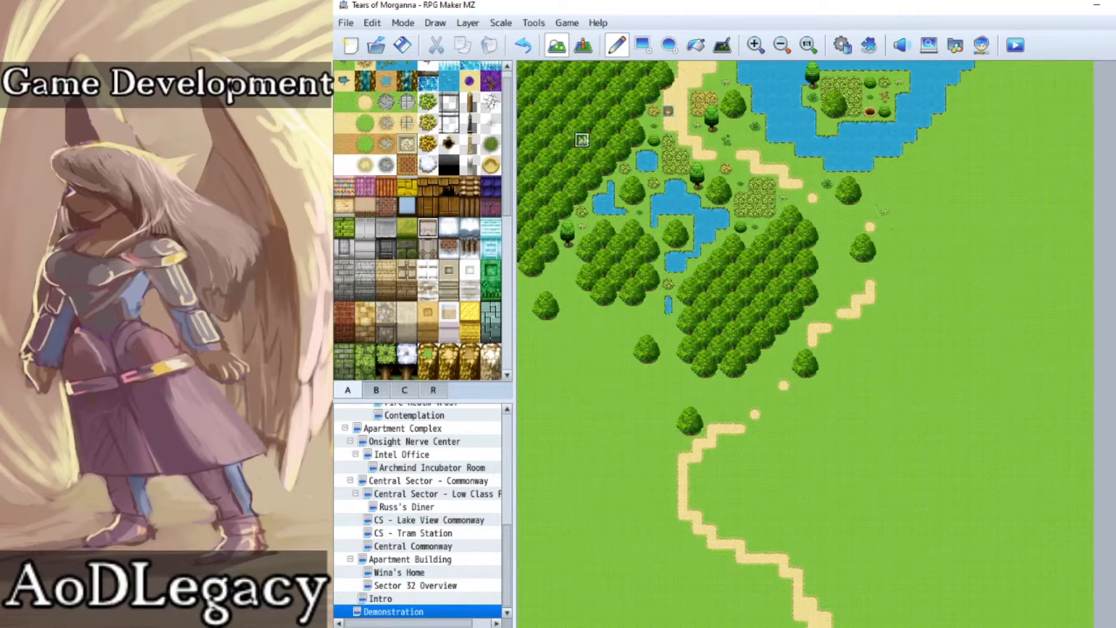
click(375, 390)
scroll(439, 257, down, 5)
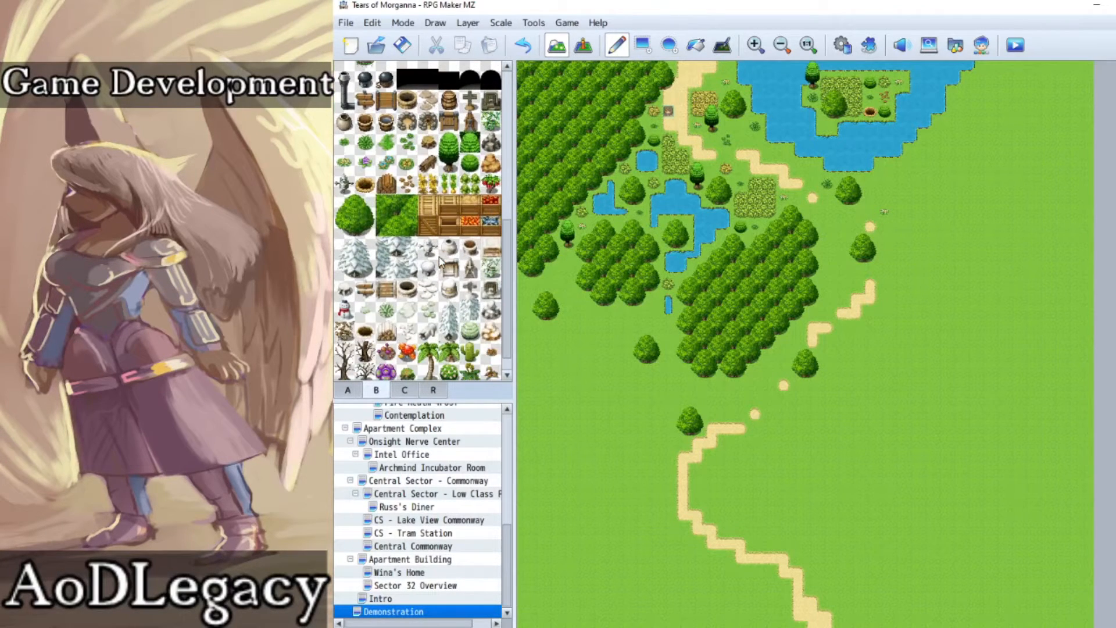
scroll(433, 259, up, 6)
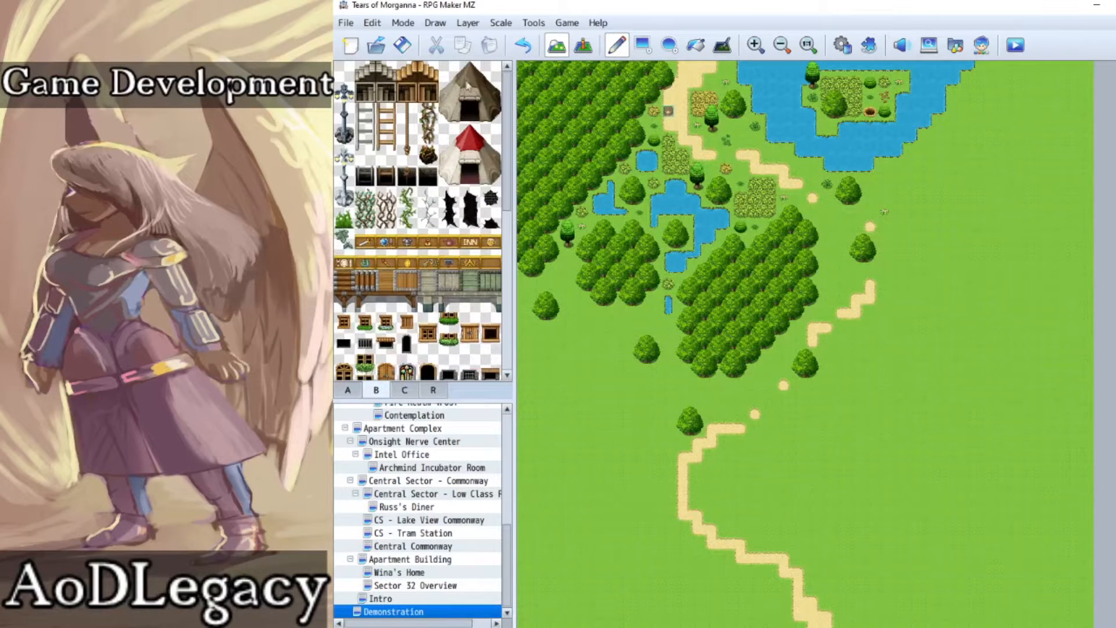
drag(461, 78, 492, 115)
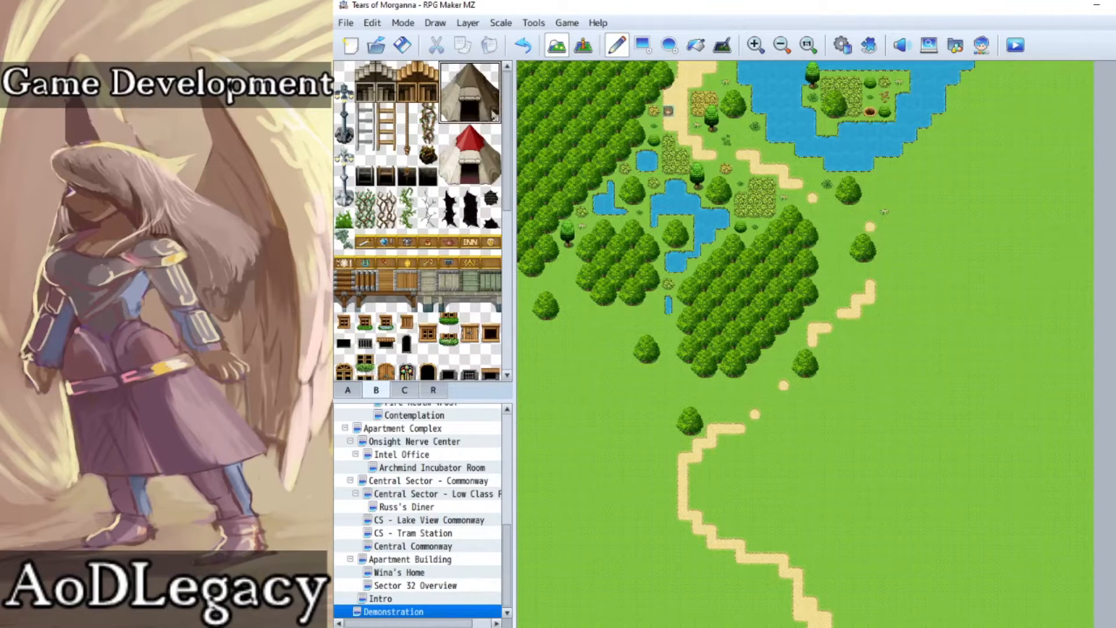
click(930, 230)
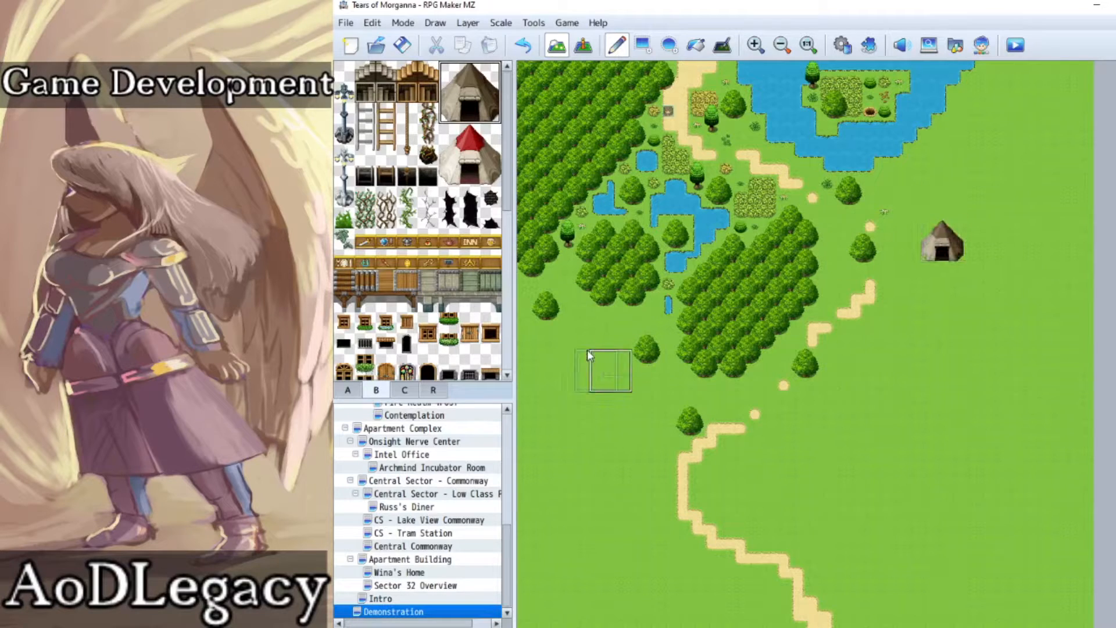
Step: Paint a stepped grassy cliff top in the map's northeast corner and add a mossy wall face beneath its western part
click(348, 389)
scroll(384, 355, down, 4)
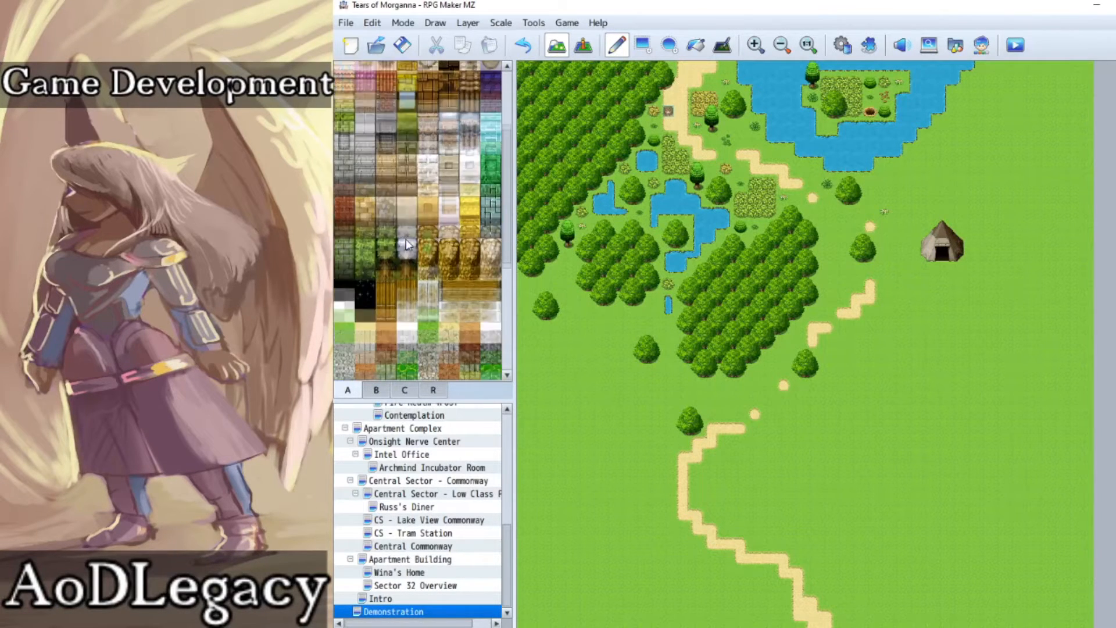
mouse_move(994, 142)
mouse_down()
mouse_move(1021, 168)
mouse_move(1011, 125)
mouse_move(1022, 111)
mouse_move(1026, 128)
mouse_move(1040, 123)
mouse_move(1050, 100)
mouse_move(1086, 107)
mouse_move(1060, 87)
mouse_move(1061, 66)
mouse_move(1072, 82)
mouse_up()
click(366, 256)
click(643, 44)
drag(985, 184, 1017, 201)
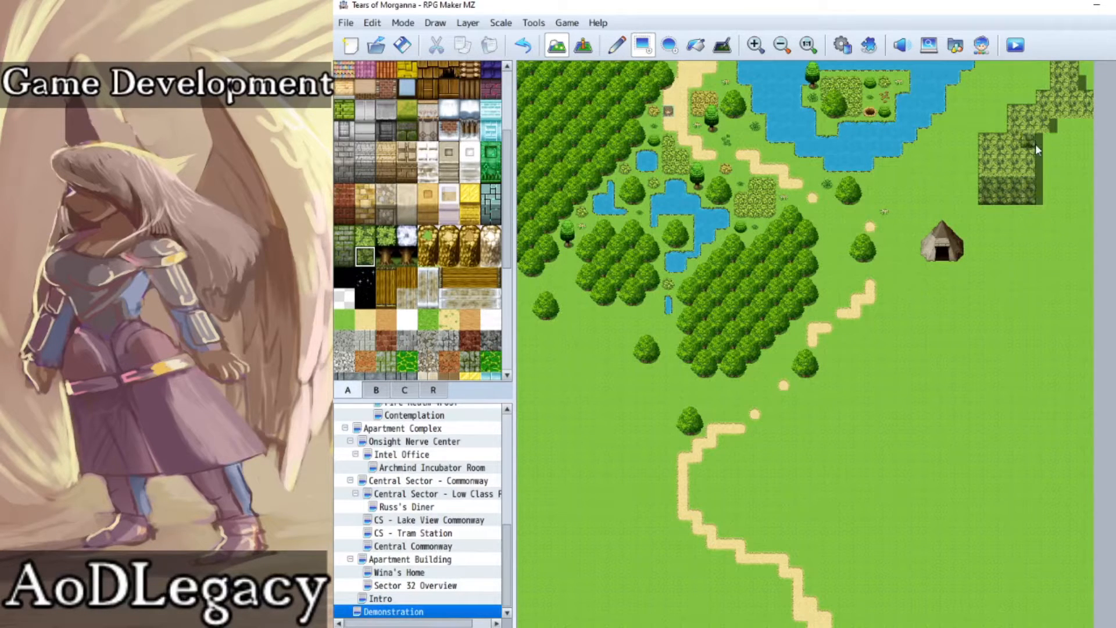
Step: Continue the northeastern cliff's wall faces eastward and extend its grassy top southward along the map's east edge
click(535, 47)
drag(1056, 124, 1084, 140)
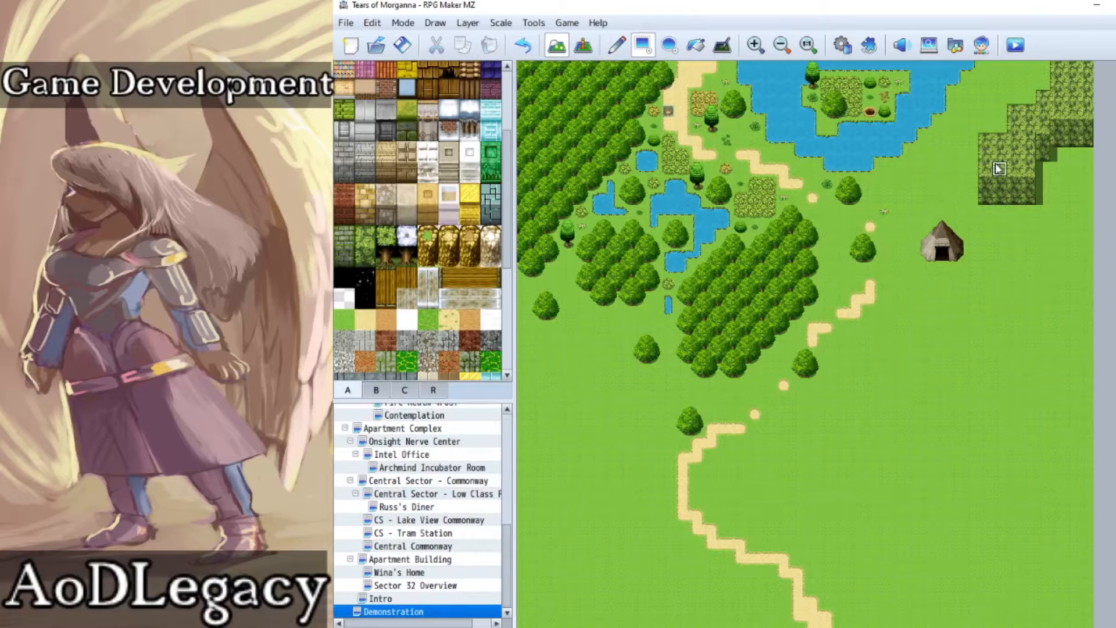
drag(1086, 125, 1095, 321)
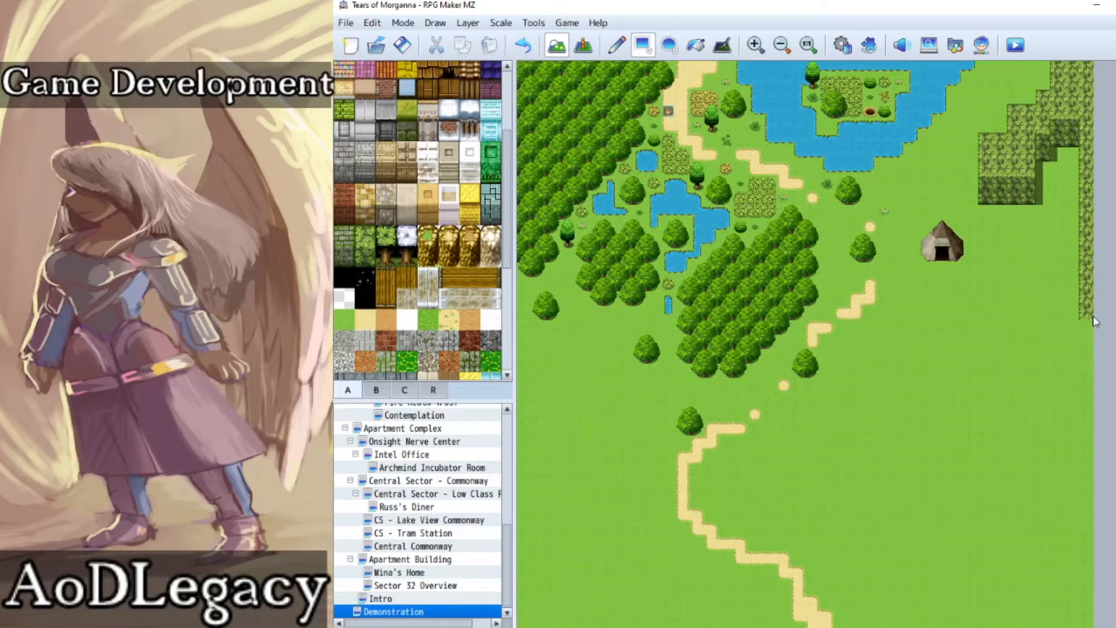
drag(1071, 127, 1077, 221)
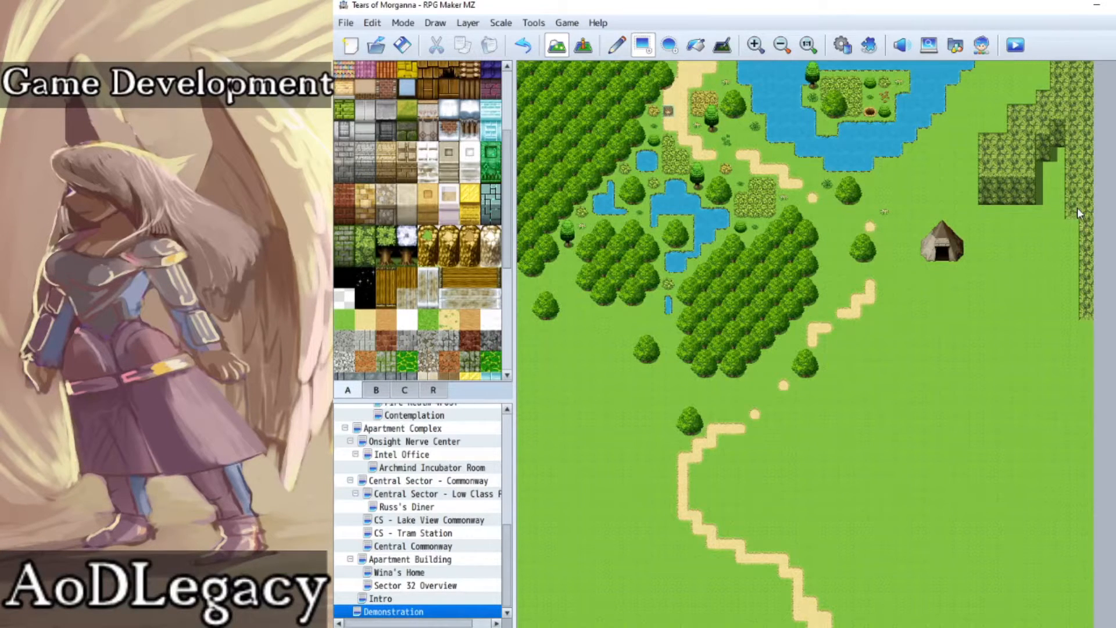
drag(1077, 256, 1082, 343)
Step: Paint a stepped grassy cliff plateau southeast of the tent, running diagonally down to the map's east edge
click(1017, 359)
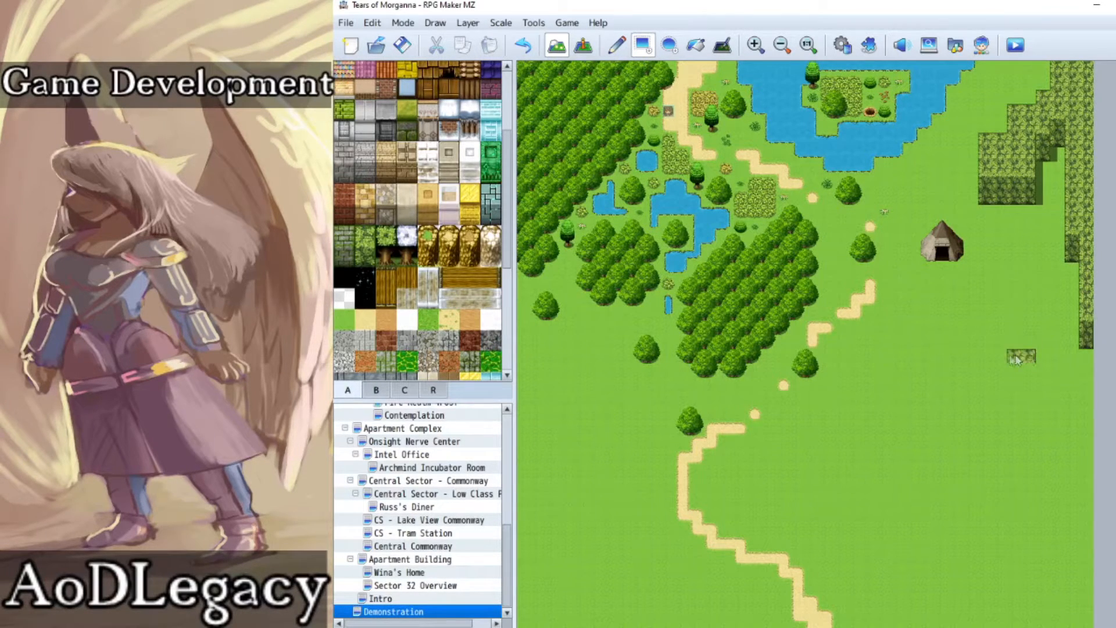
click(617, 45)
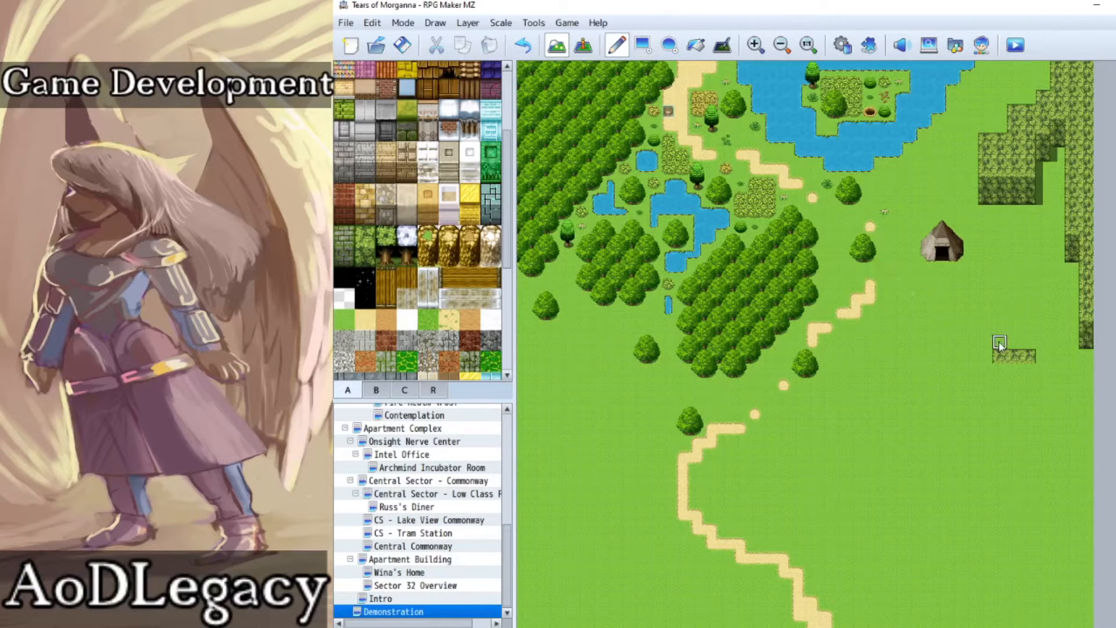
mouse_move(1013, 356)
mouse_down()
mouse_move(977, 326)
mouse_move(925, 318)
mouse_move(929, 345)
mouse_move(947, 334)
mouse_up()
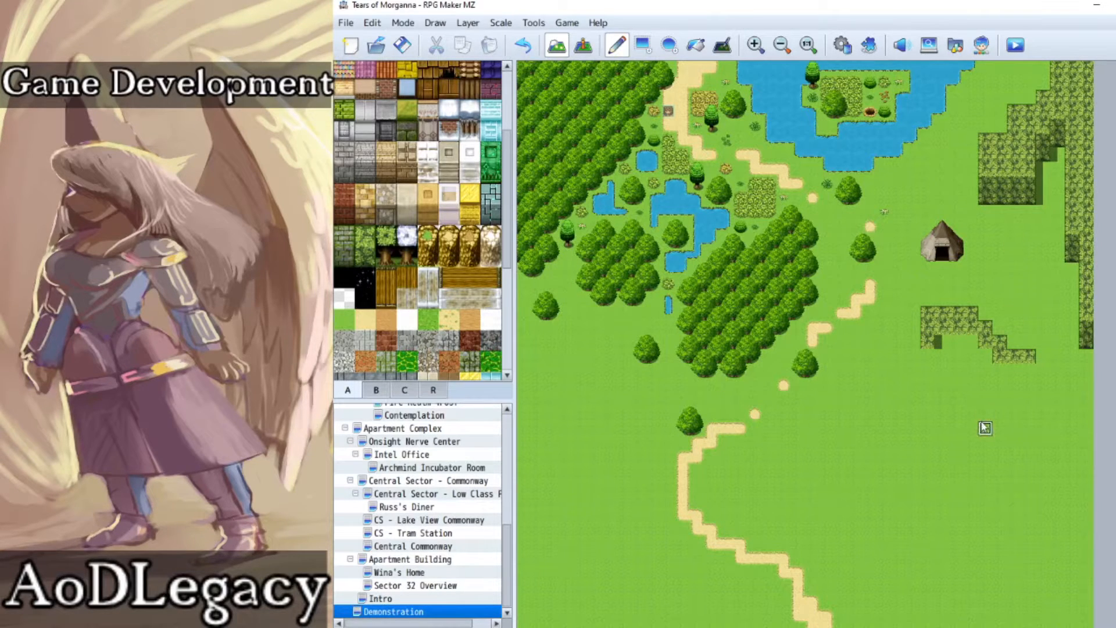
mouse_move(934, 344)
mouse_down()
mouse_move(934, 364)
mouse_move(966, 344)
mouse_move(943, 356)
mouse_move(976, 349)
mouse_move(991, 382)
mouse_move(988, 372)
mouse_move(1031, 384)
mouse_move(1002, 401)
mouse_move(1052, 401)
mouse_move(1057, 385)
mouse_move(1041, 366)
mouse_move(1082, 370)
mouse_move(1072, 429)
mouse_move(1046, 389)
mouse_move(1086, 424)
mouse_move(1085, 472)
mouse_up()
Step: Try painting another stepped cliff section on the open grass south of the tent and undo it
mouse_move(884, 458)
mouse_down()
mouse_move(815, 457)
mouse_move(812, 472)
mouse_move(892, 483)
mouse_move(906, 474)
mouse_move(855, 462)
mouse_move(844, 474)
mouse_move(886, 480)
mouse_move(895, 520)
mouse_move(872, 517)
mouse_move(884, 487)
mouse_move(884, 516)
mouse_move(954, 507)
mouse_move(912, 511)
mouse_move(930, 561)
mouse_move(945, 523)
mouse_move(925, 529)
mouse_move(914, 556)
mouse_up()
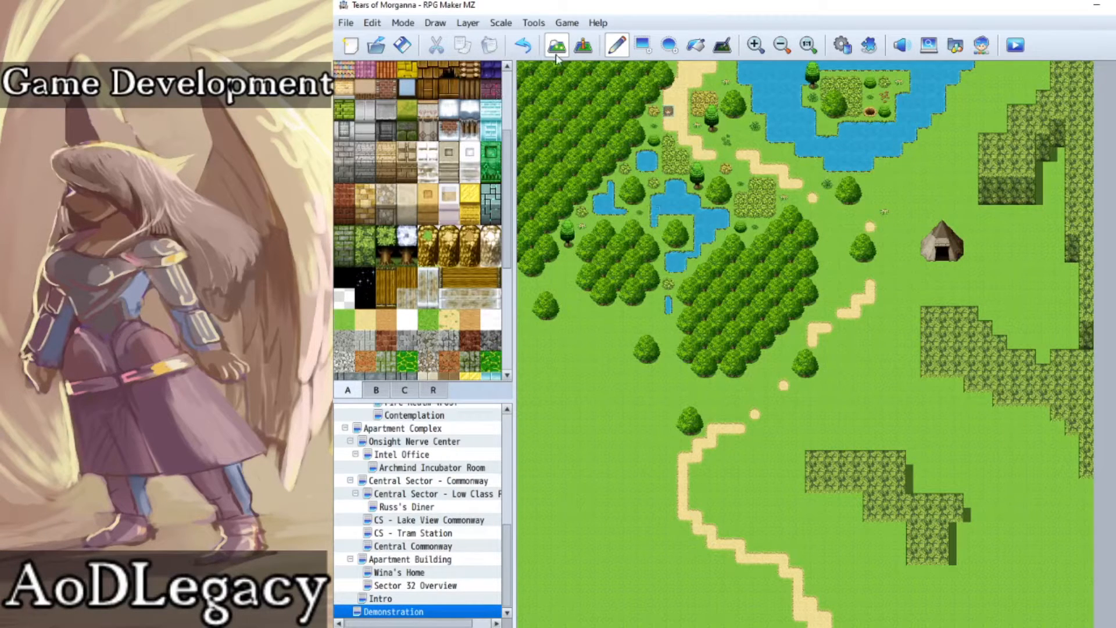
click(523, 44)
click(522, 45)
click(522, 45)
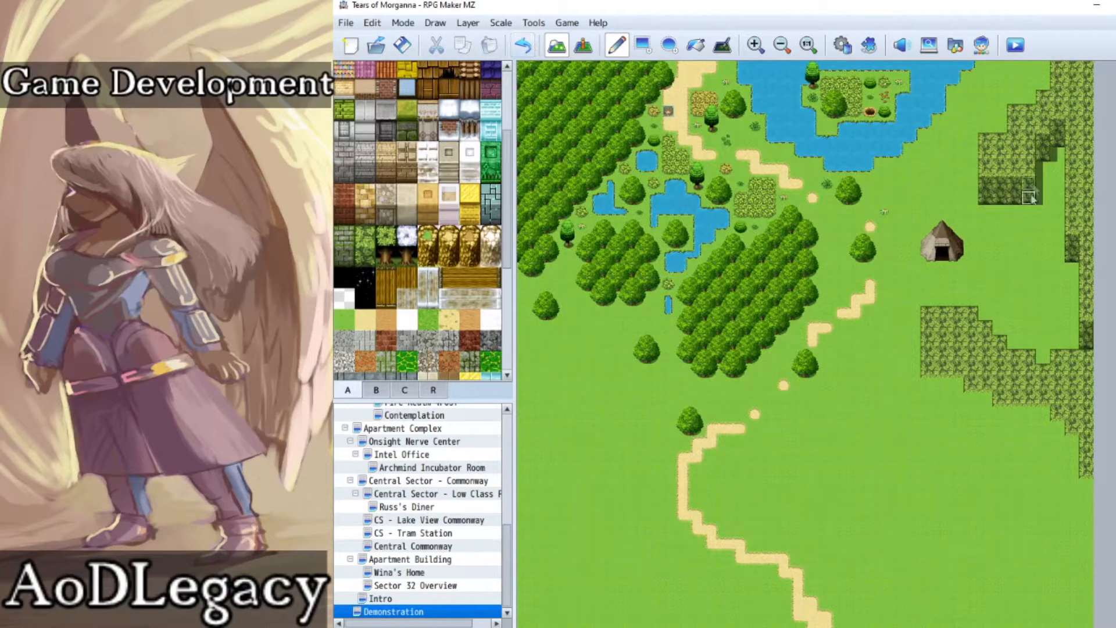
Step: Add mossy wall faces in rectangular sections along the stepped southern edge of the southeastern plateau
click(642, 45)
mouse_move(954, 390)
mouse_down()
mouse_move(937, 398)
mouse_move(1071, 447)
mouse_move(1088, 505)
mouse_up()
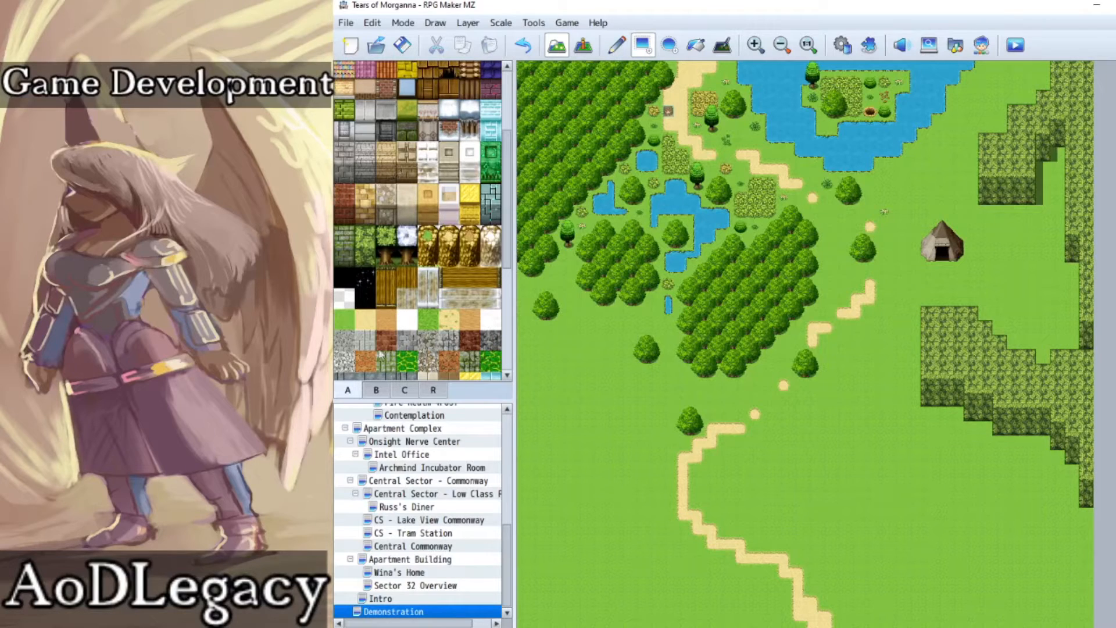
Step: Paint bushy grass patches between the cliffs: beside the northeastern wall, east of the tent and above the southeastern plateau
click(349, 390)
scroll(433, 226, up, 3)
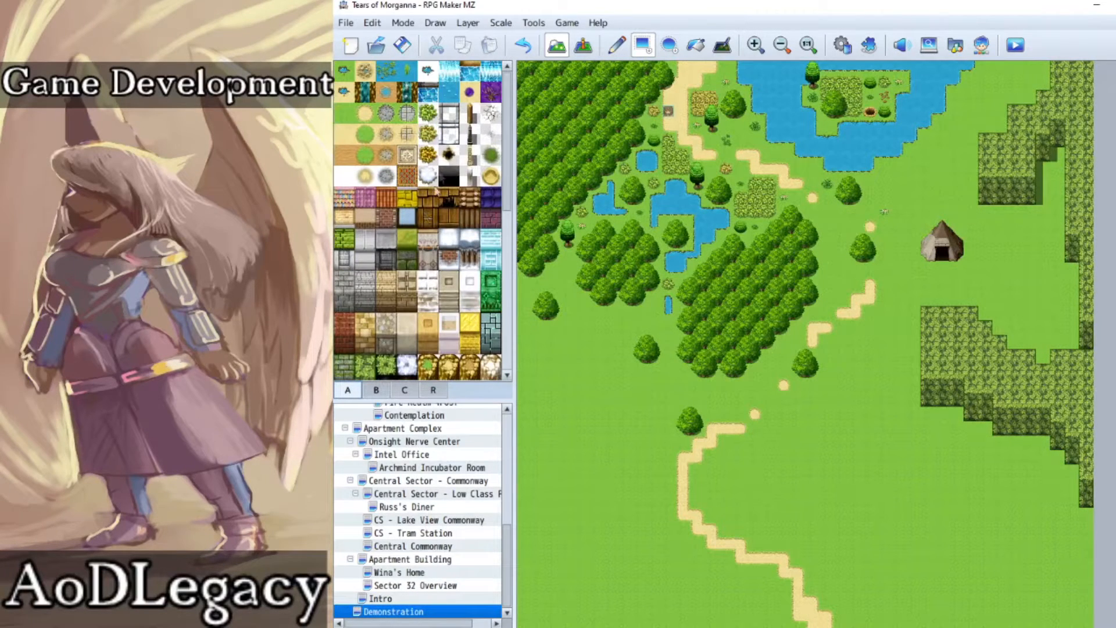
click(617, 45)
mouse_move(1014, 244)
mouse_down()
mouse_move(993, 261)
mouse_move(1011, 244)
mouse_move(1002, 230)
mouse_move(1029, 270)
mouse_move(1058, 166)
mouse_up()
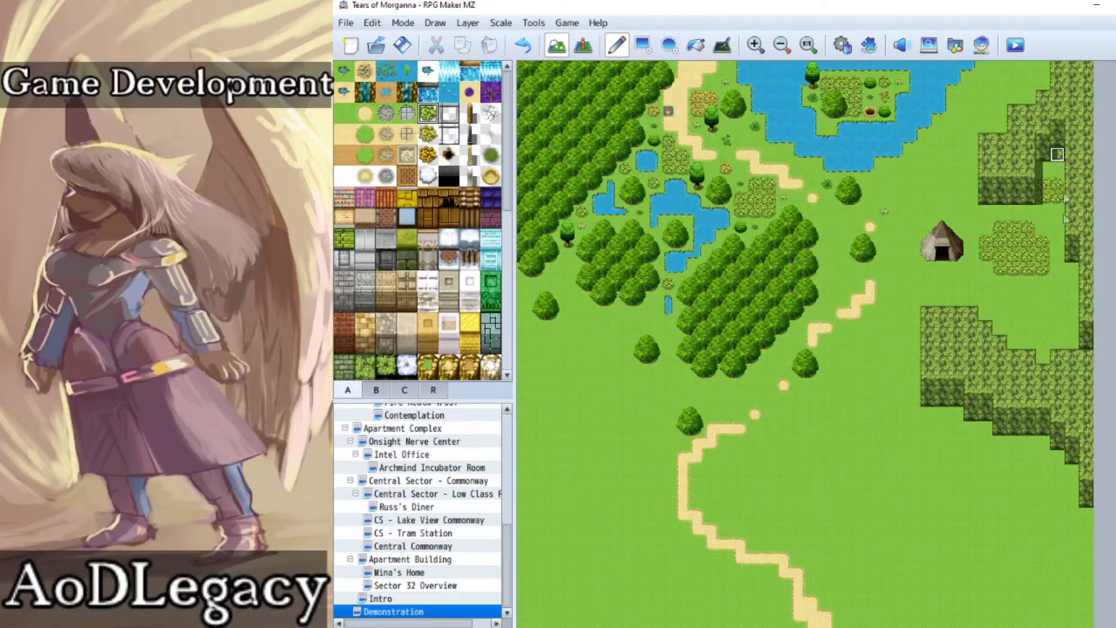
mouse_move(1042, 301)
mouse_down()
mouse_move(1014, 328)
mouse_move(1027, 314)
mouse_up()
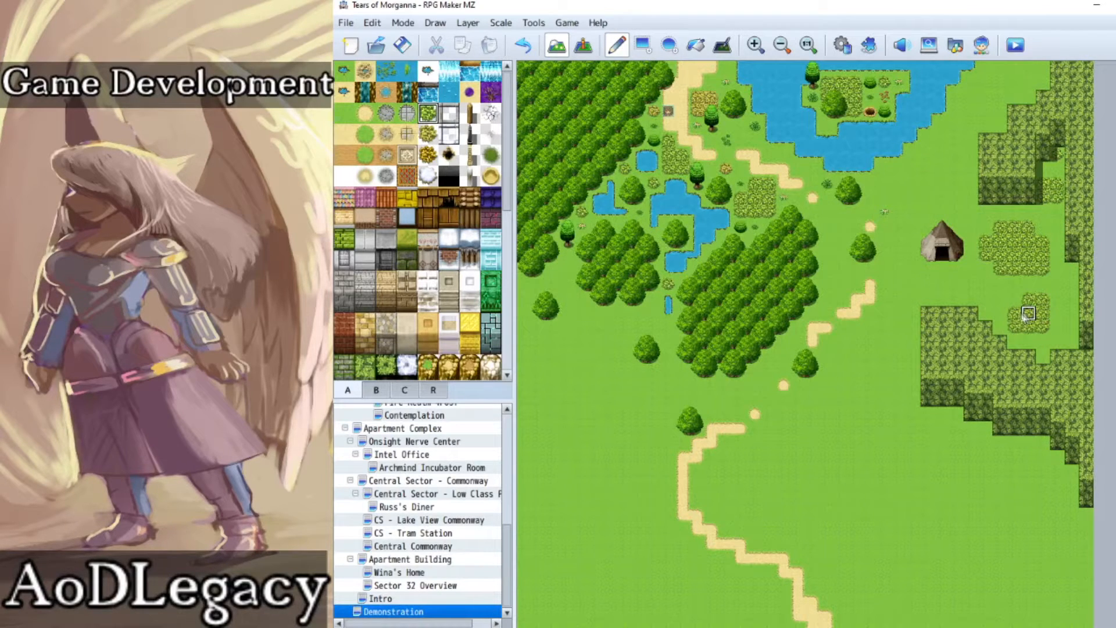
Step: Paint dark green grass patches north and east of the tent and between the dirt path and the southeastern plateau
click(491, 154)
click(1056, 298)
mouse_move(1071, 285)
mouse_down()
mouse_move(1064, 269)
mouse_move(1071, 299)
mouse_up()
click(1014, 284)
mouse_move(961, 184)
mouse_down()
mouse_move(941, 185)
mouse_move(966, 196)
mouse_move(949, 170)
mouse_move(956, 199)
mouse_move(942, 212)
mouse_up()
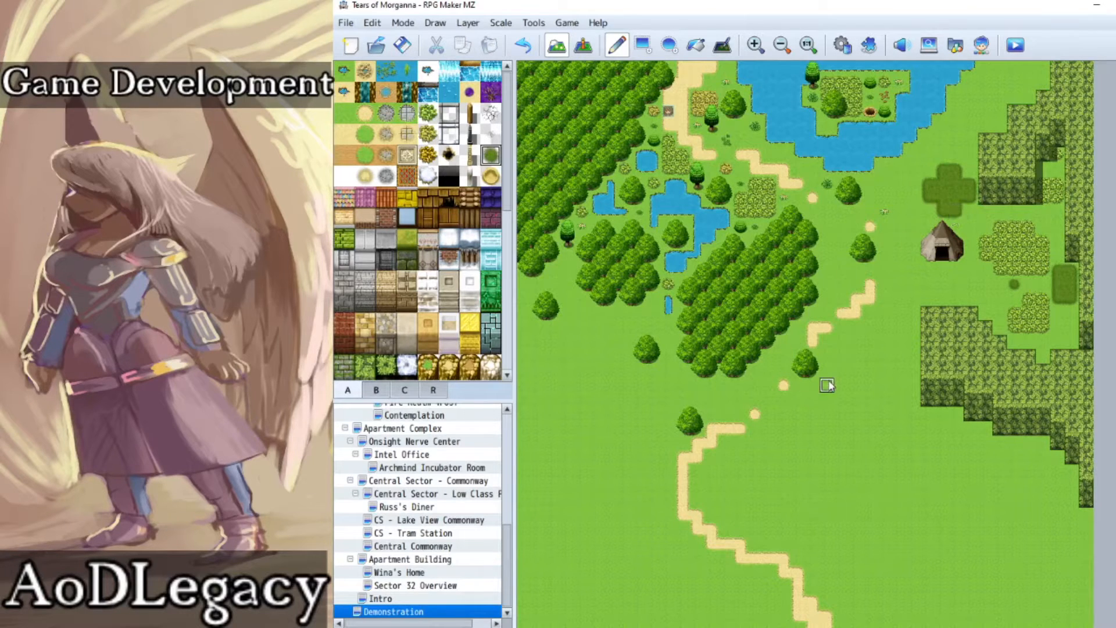
mouse_move(884, 339)
mouse_down()
mouse_move(898, 372)
mouse_move(900, 302)
mouse_move(914, 343)
mouse_move(912, 318)
mouse_up()
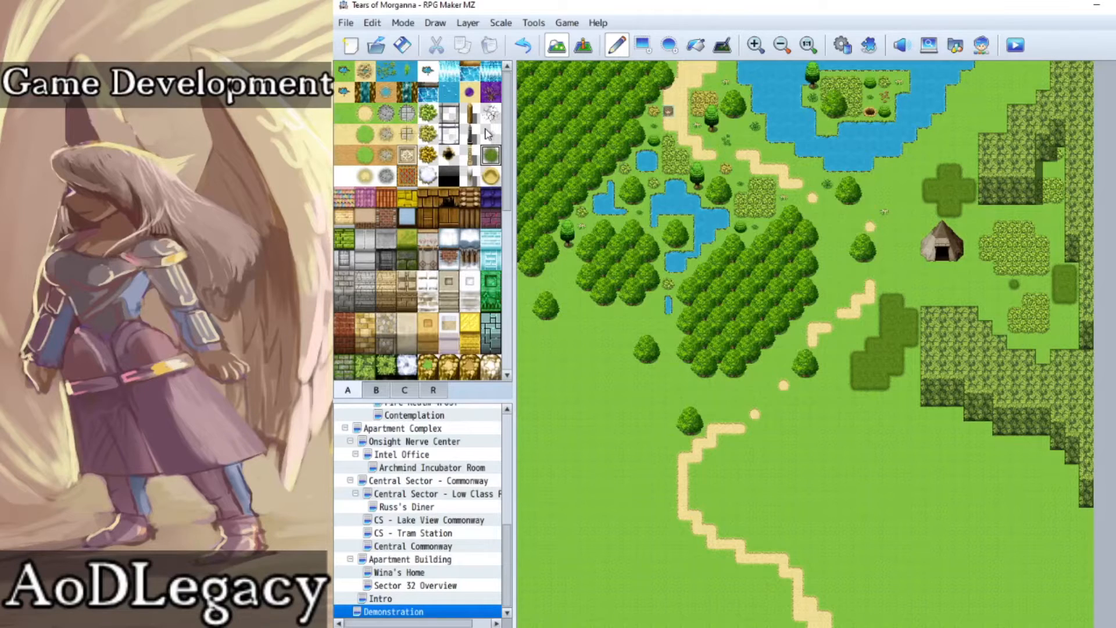
Step: Place broken wooden fence sections west of the tent, leaving an opening between them
click(472, 115)
click(886, 279)
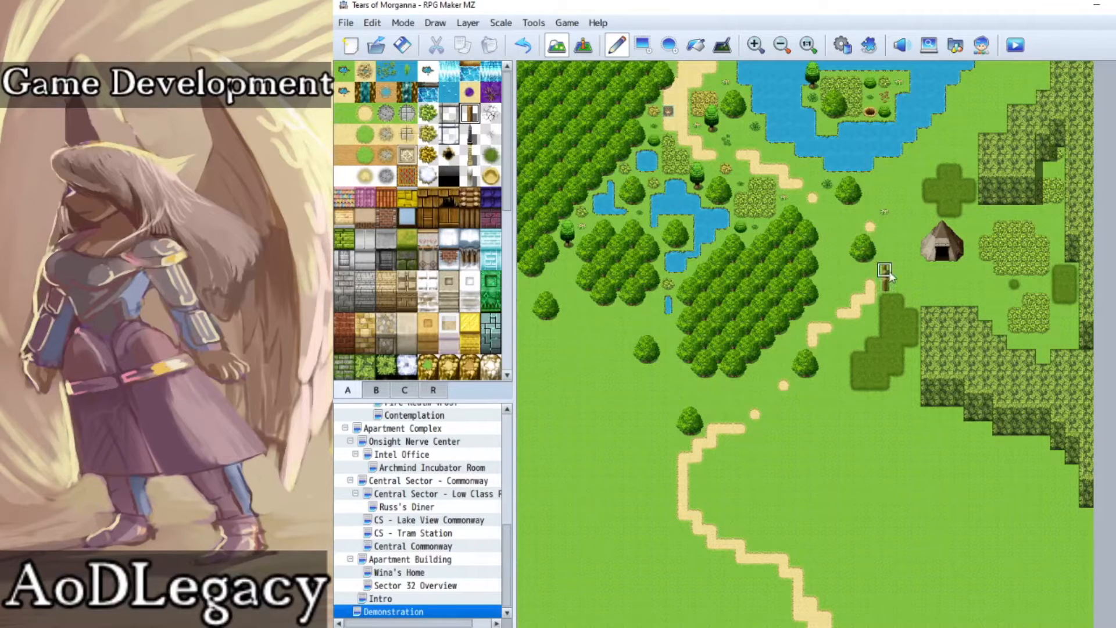
click(898, 271)
drag(900, 227, 912, 152)
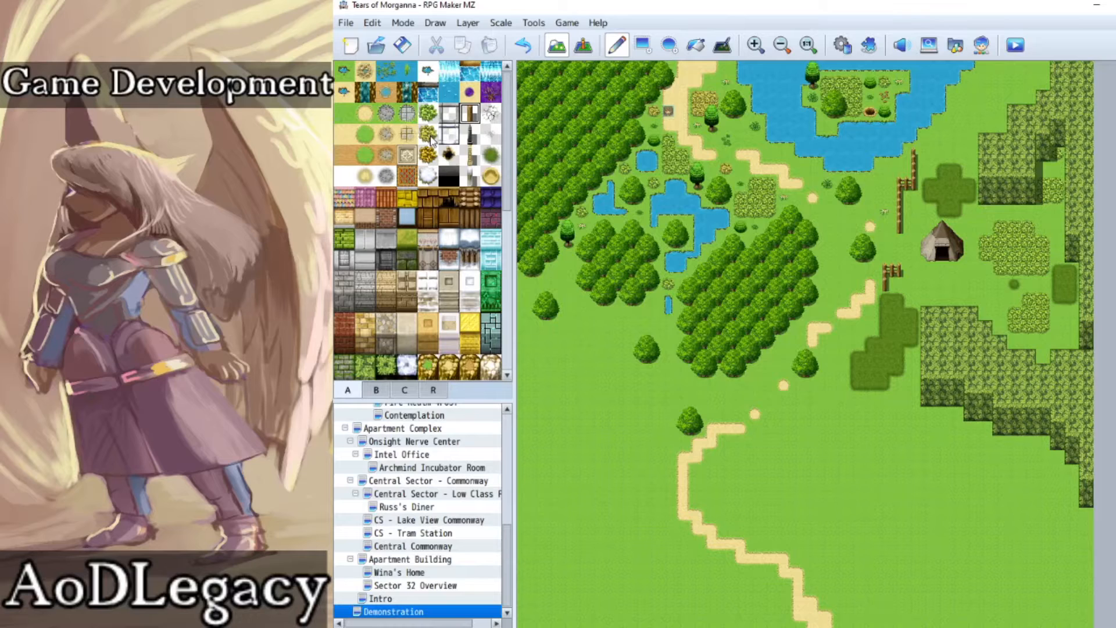
Step: Paint broken dirt path segments around the tent, through the eastern bush patches and northward between the lake and the cliff
click(492, 175)
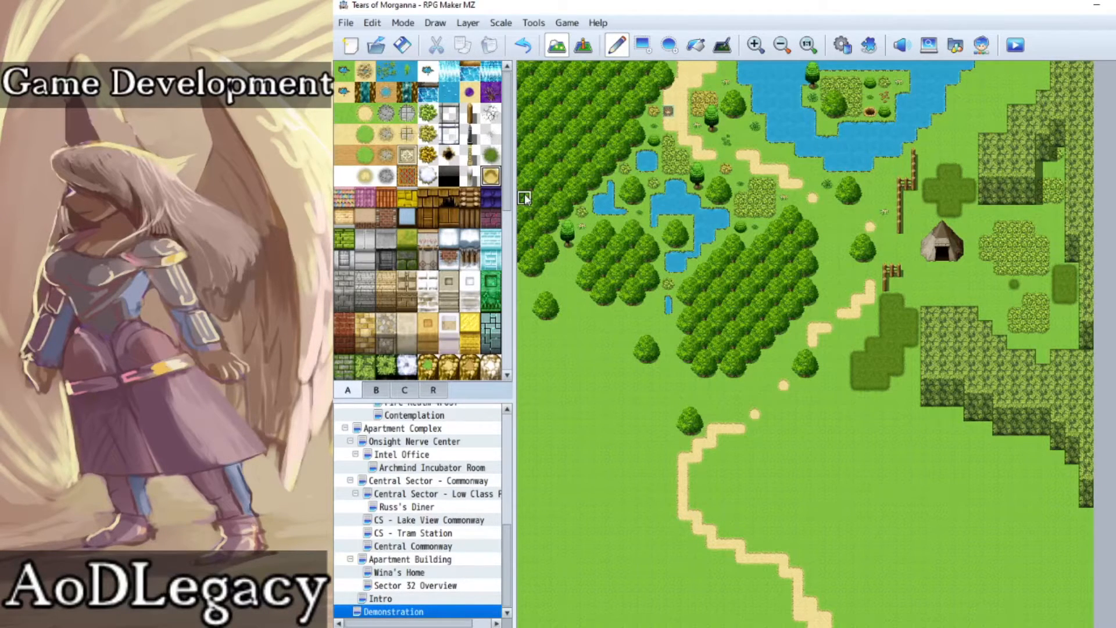
click(372, 118)
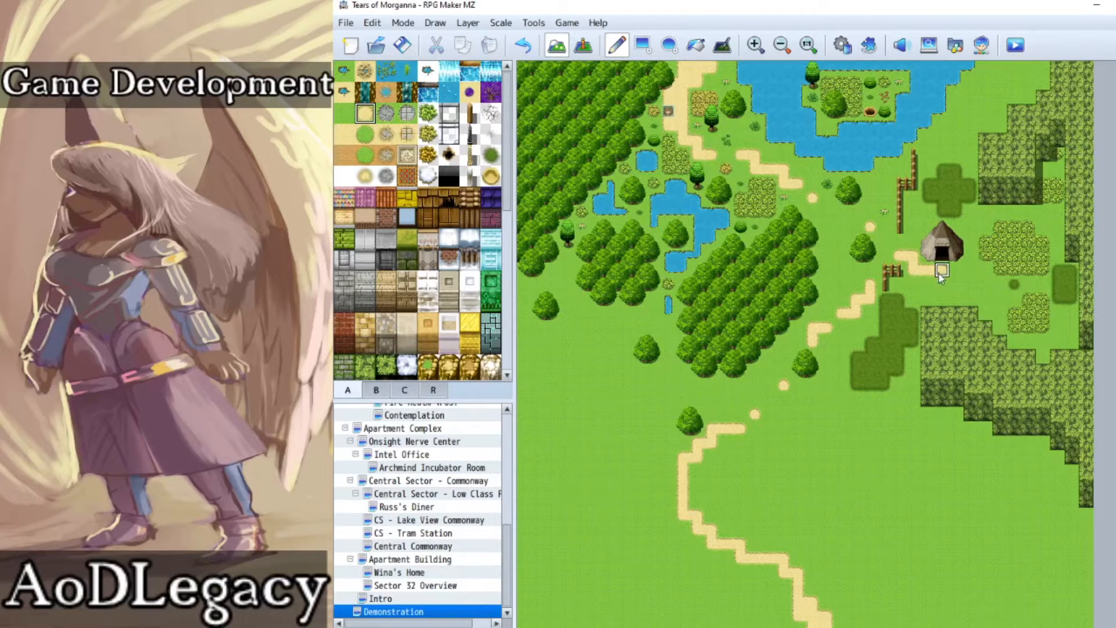
mouse_move(978, 231)
mouse_down()
mouse_move(988, 216)
mouse_move(1024, 217)
mouse_up()
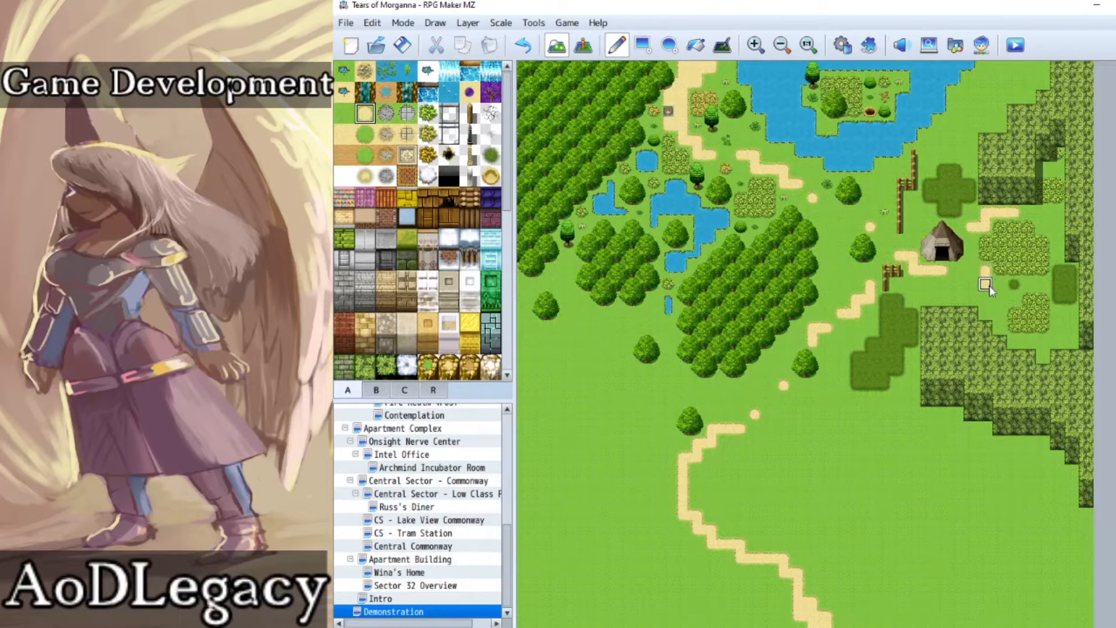
drag(1000, 299, 1013, 297)
mouse_move(970, 164)
mouse_down()
mouse_move(971, 125)
mouse_move(1017, 68)
mouse_up()
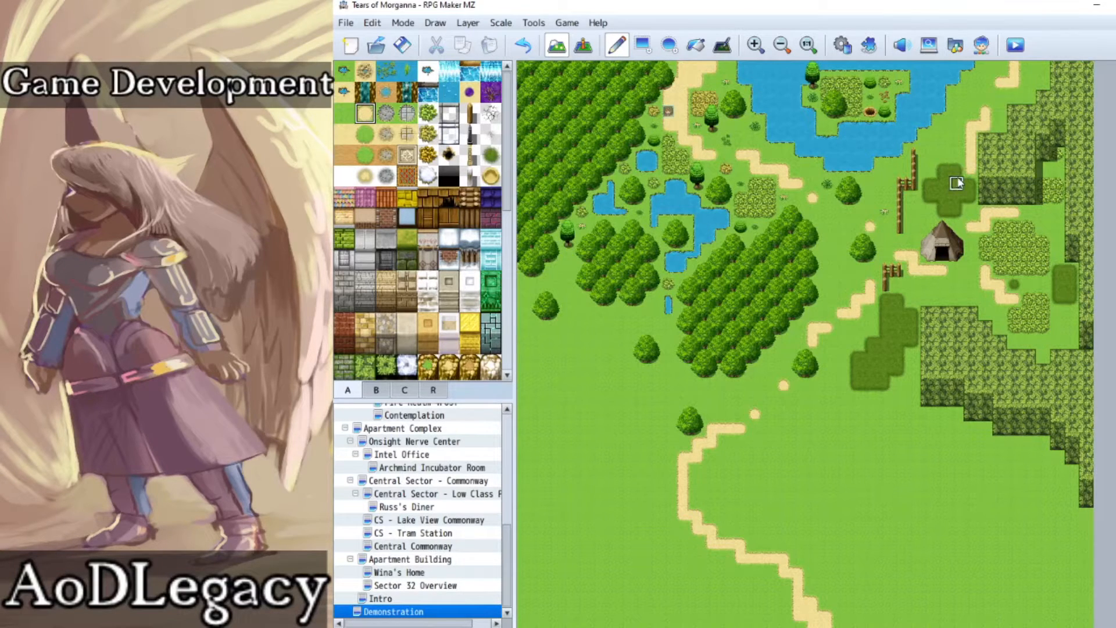
Step: Place three slender green trees and a round bush between the large lake's east shore and the northeastern cliff
click(378, 390)
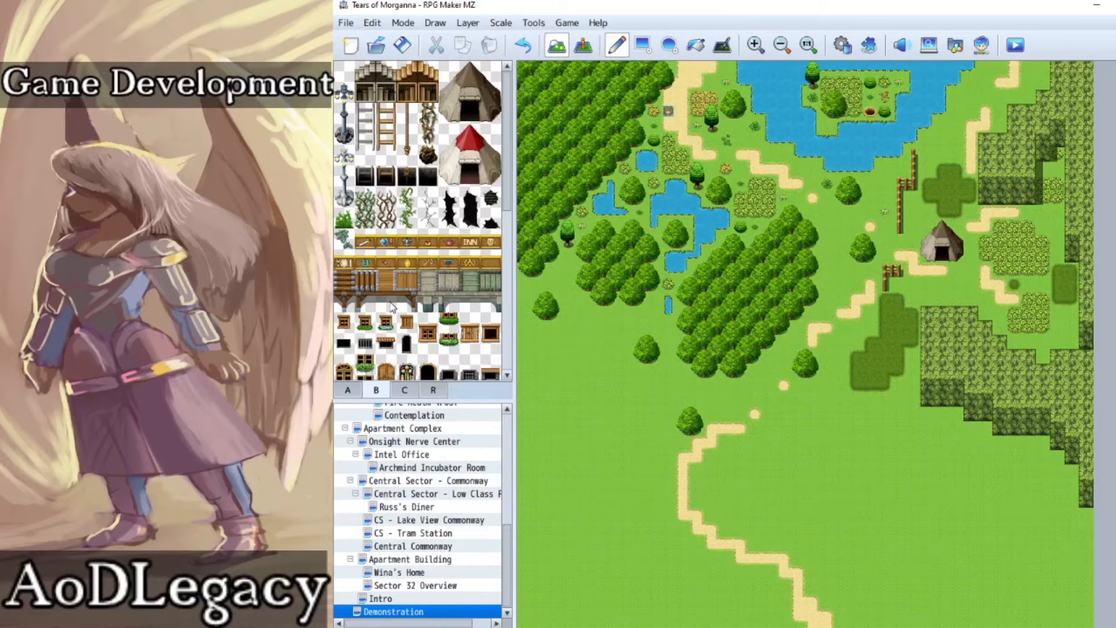
scroll(391, 307, down, 5)
drag(449, 273, 448, 292)
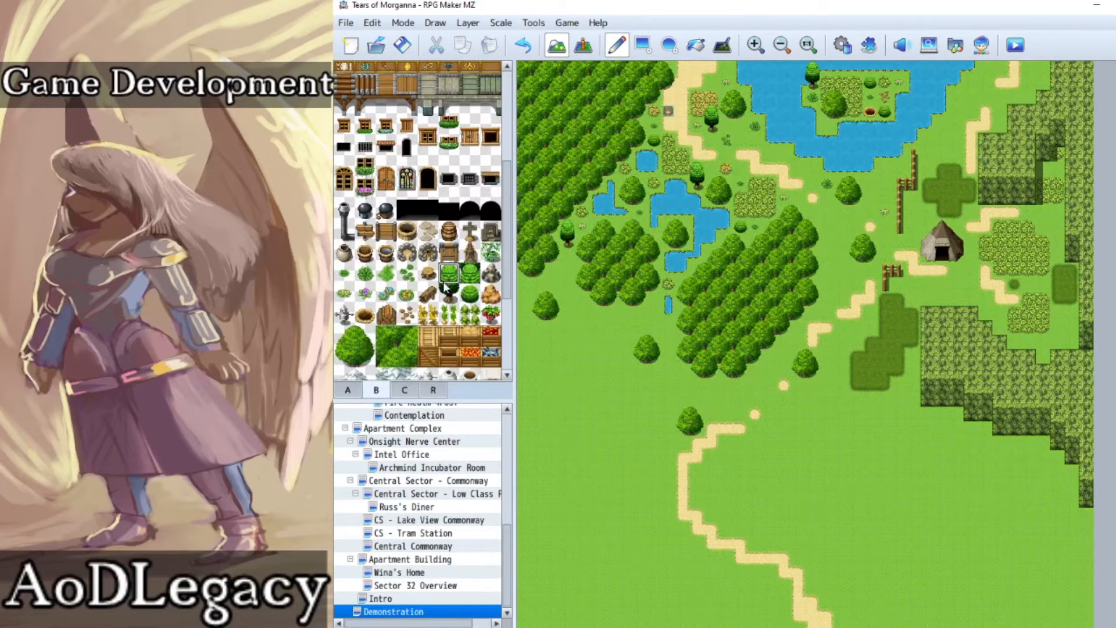
click(929, 132)
click(956, 103)
click(1000, 118)
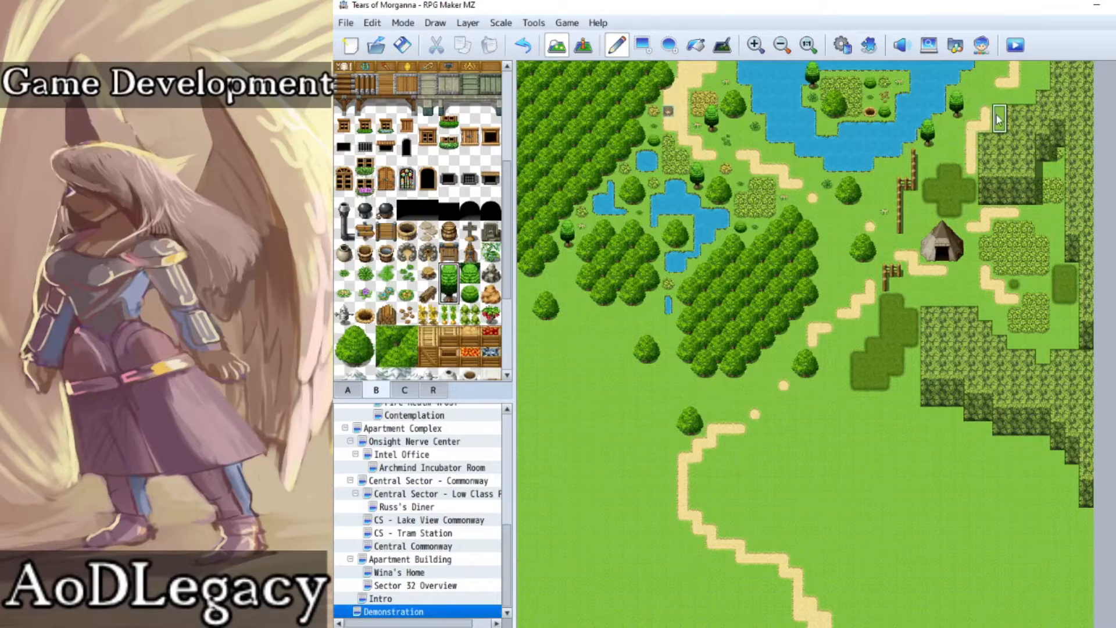
click(470, 295)
click(971, 83)
Step: Add small green plants beside the northern dirt path segments and near the large lake's southeast shore
click(407, 273)
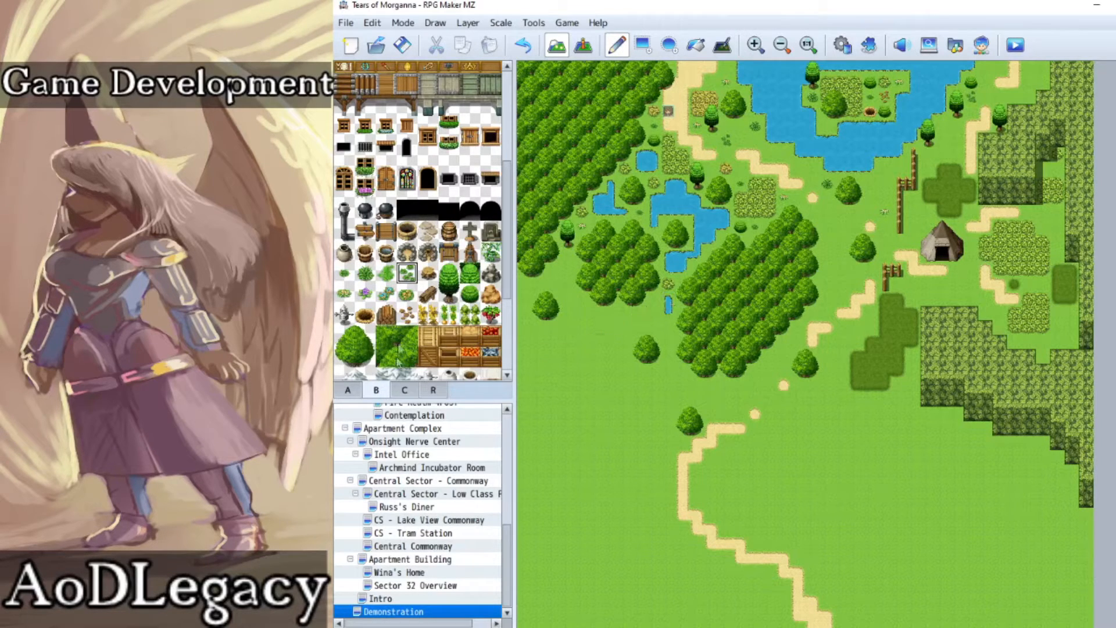
click(344, 273)
click(1014, 96)
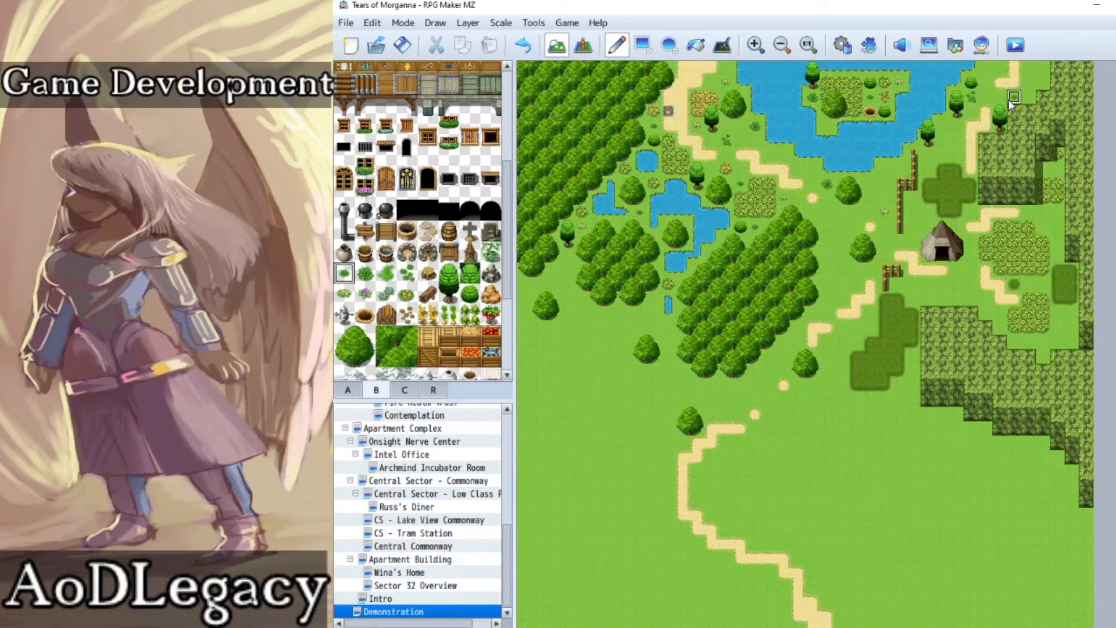
click(365, 273)
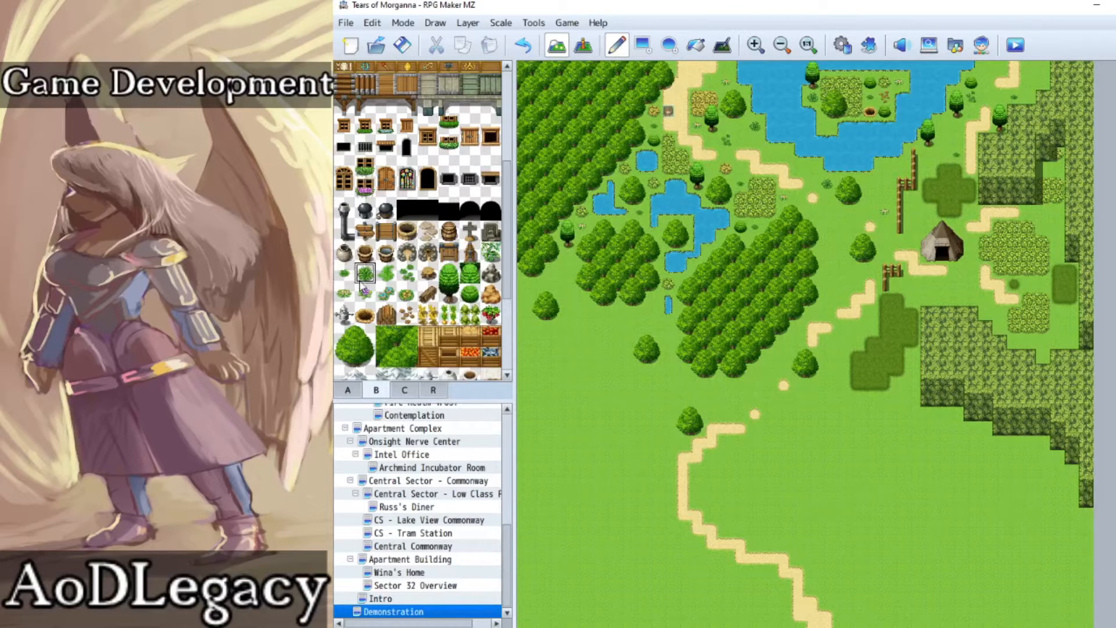
click(941, 127)
Step: Add small flowering plants south of the tent and beside the eastern bush patch, plus green sprigs near the southeastern cliff
click(345, 293)
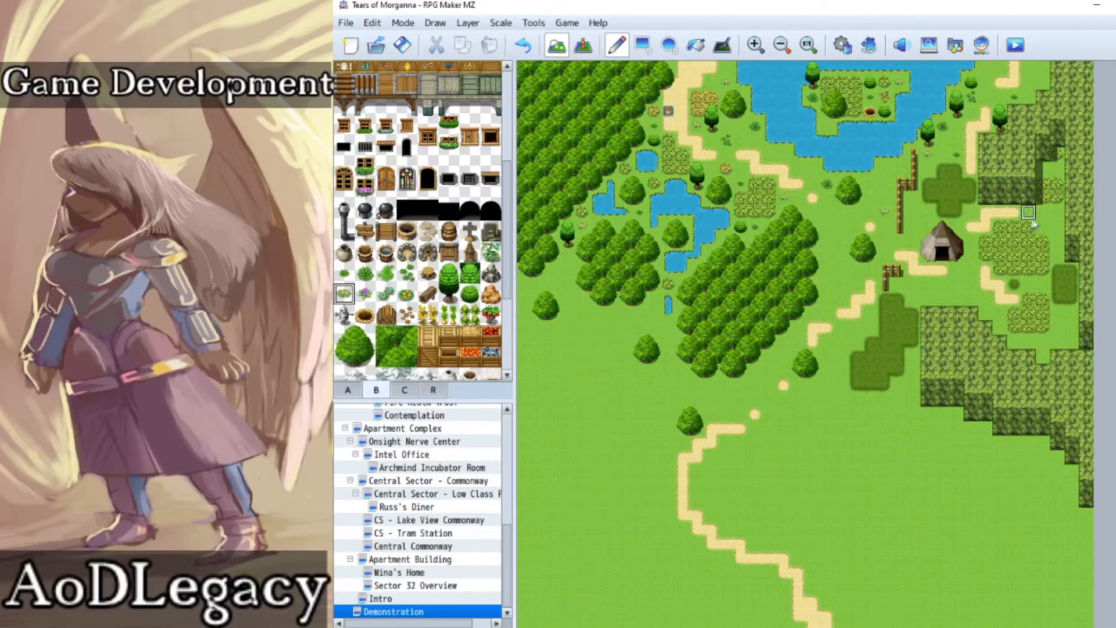
click(942, 302)
click(1058, 320)
click(407, 272)
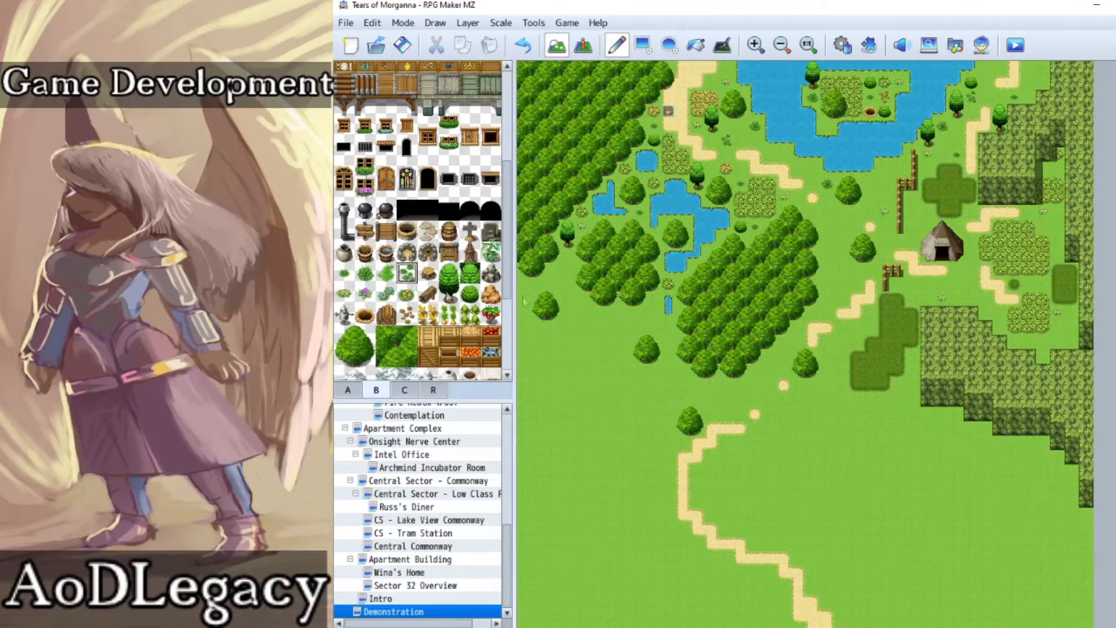
Step: Place tree stumps between the eastern bush patches and inside the fence by the tent, and a fallen log along the northeastern cliff
click(428, 272)
click(1029, 285)
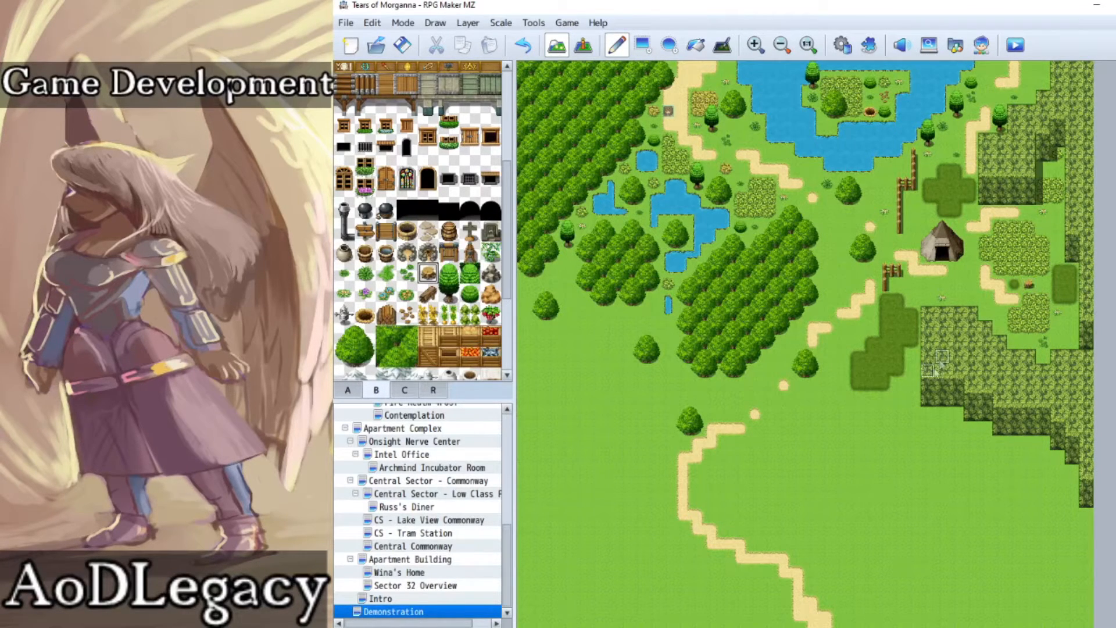
click(914, 212)
click(434, 300)
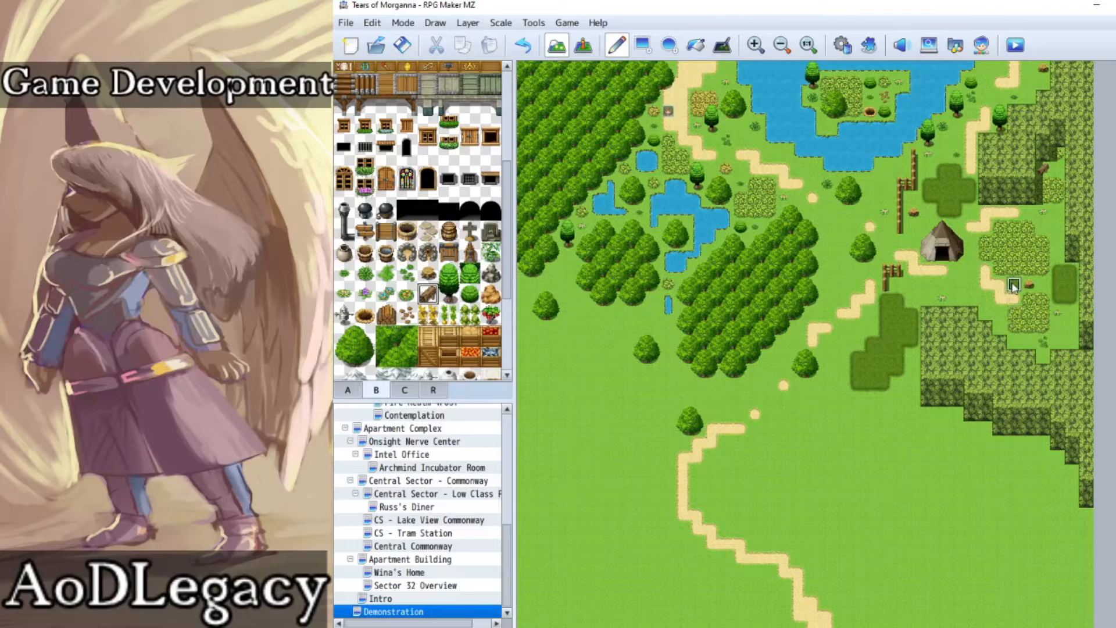
Step: Place round bushes east of the bush patch and southeast of the tent, and scatter brown leaves around the campsite and northern path
click(471, 295)
click(1058, 226)
click(958, 285)
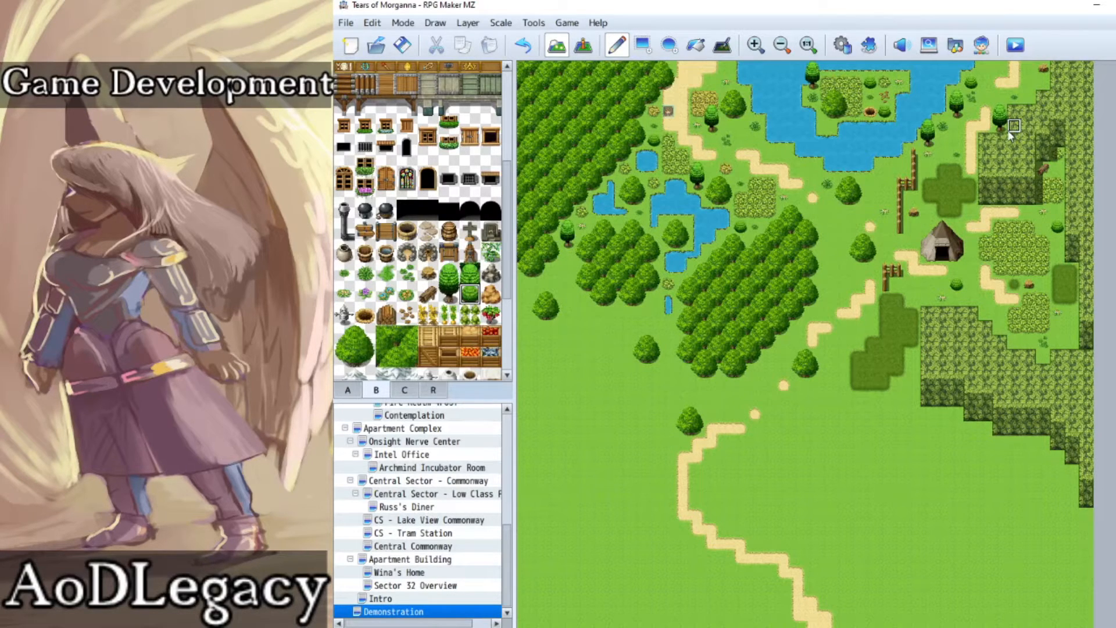
click(407, 314)
click(971, 269)
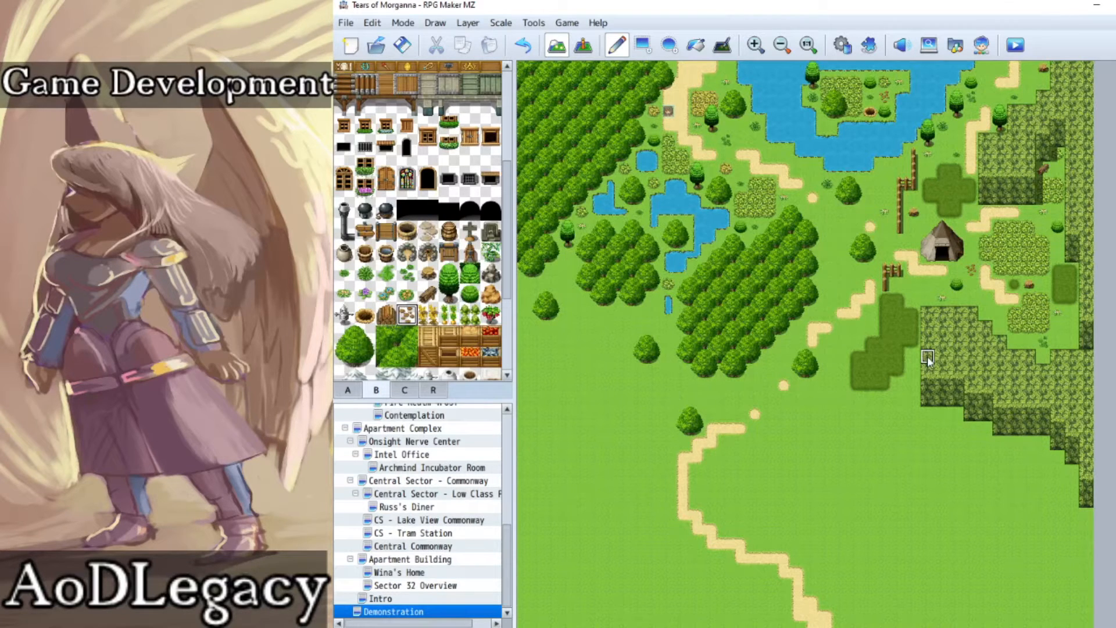
click(928, 213)
click(984, 66)
Step: Place rock piles south of the tent's fence, at the central forest's east edge and by the large lake's southwest shore
click(490, 272)
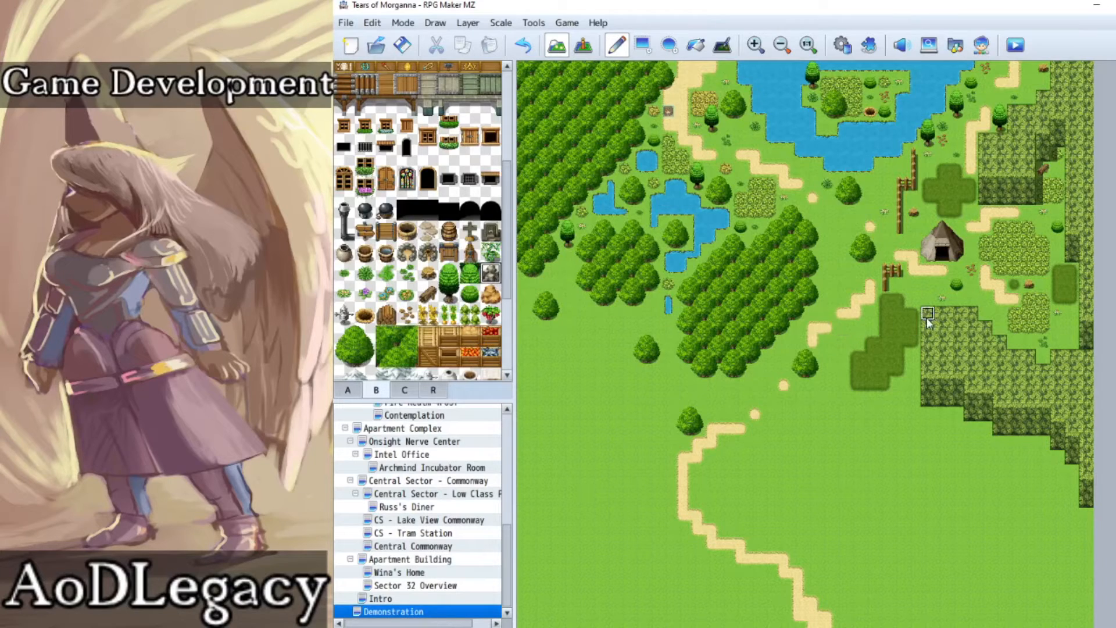
click(912, 299)
click(828, 241)
click(784, 156)
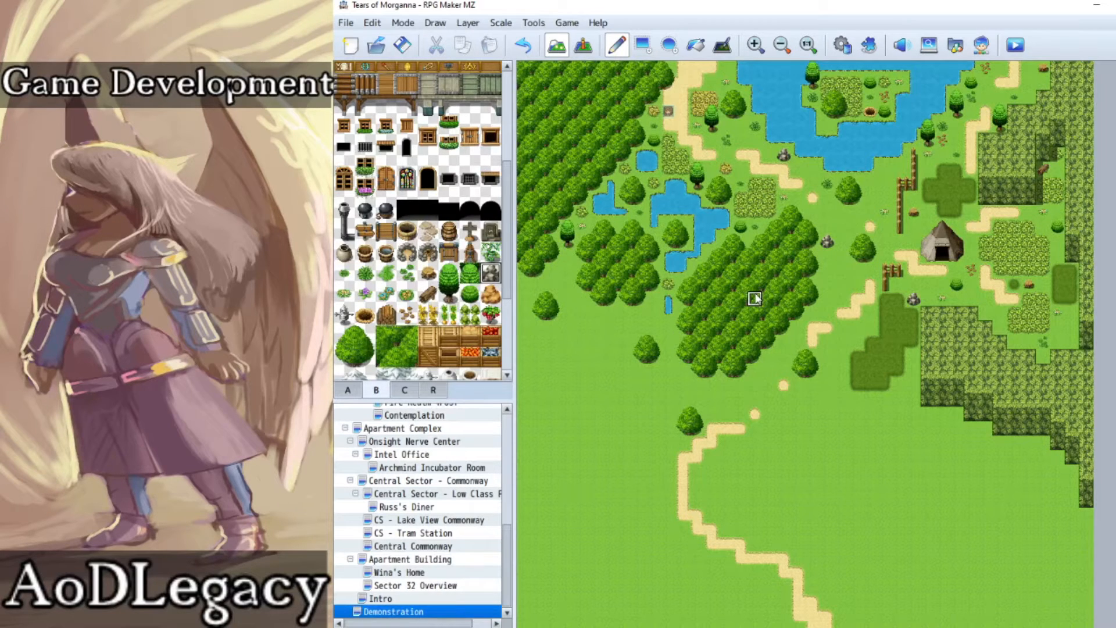
Step: Place a wooden hatch east of the large bush patch and more tree stumps at the southeastern cliff edge and near the northern path
scroll(450, 278, up, 2)
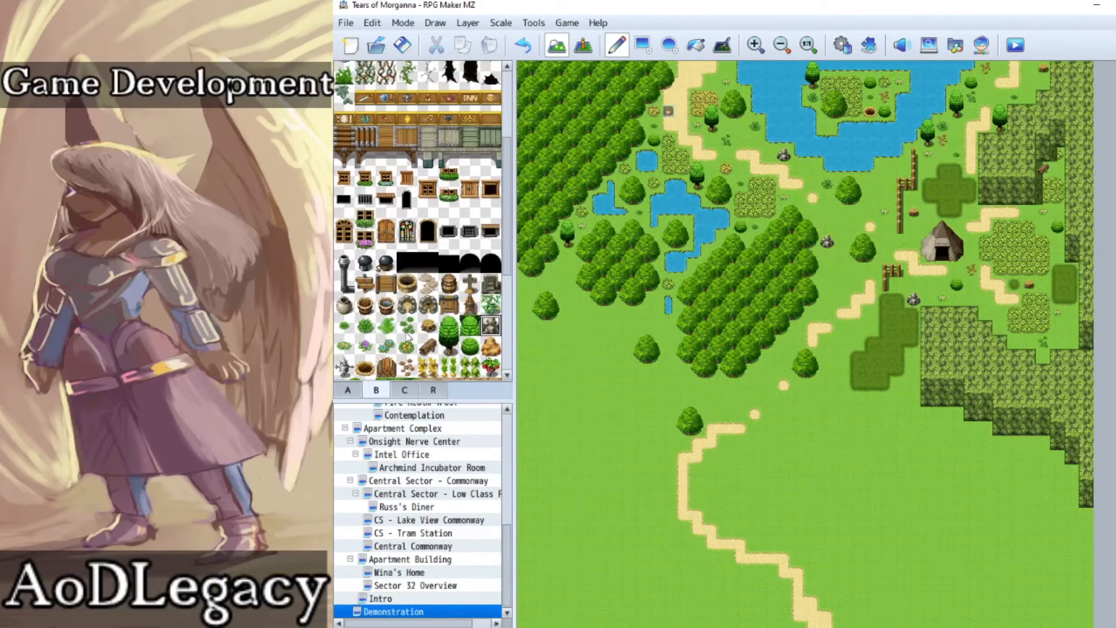
scroll(409, 336, down, 2)
click(386, 329)
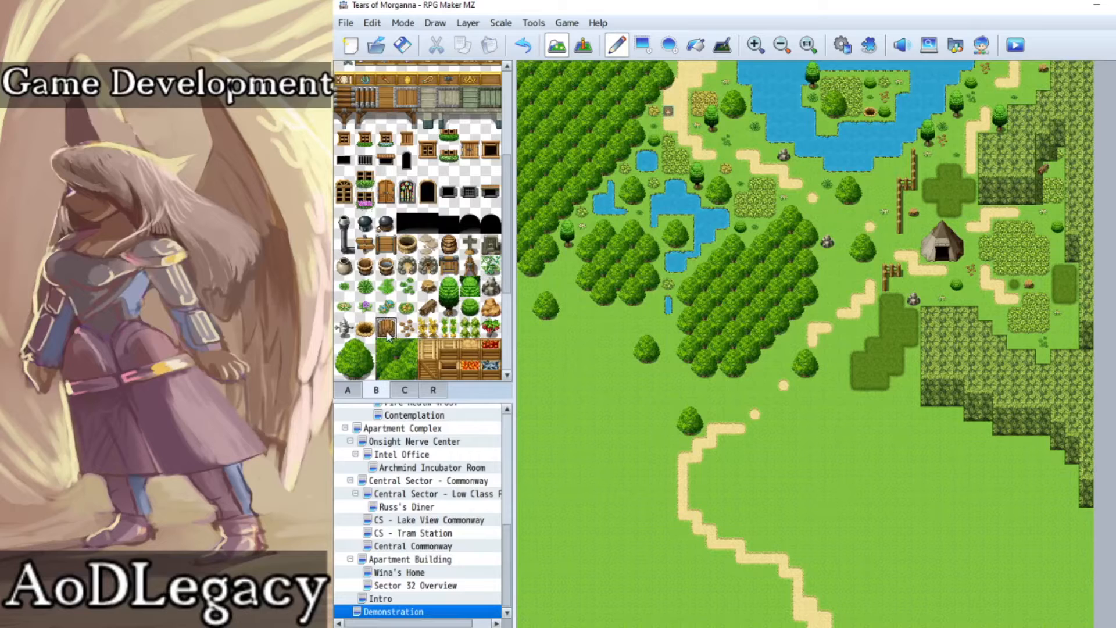
click(1057, 257)
click(427, 285)
click(988, 316)
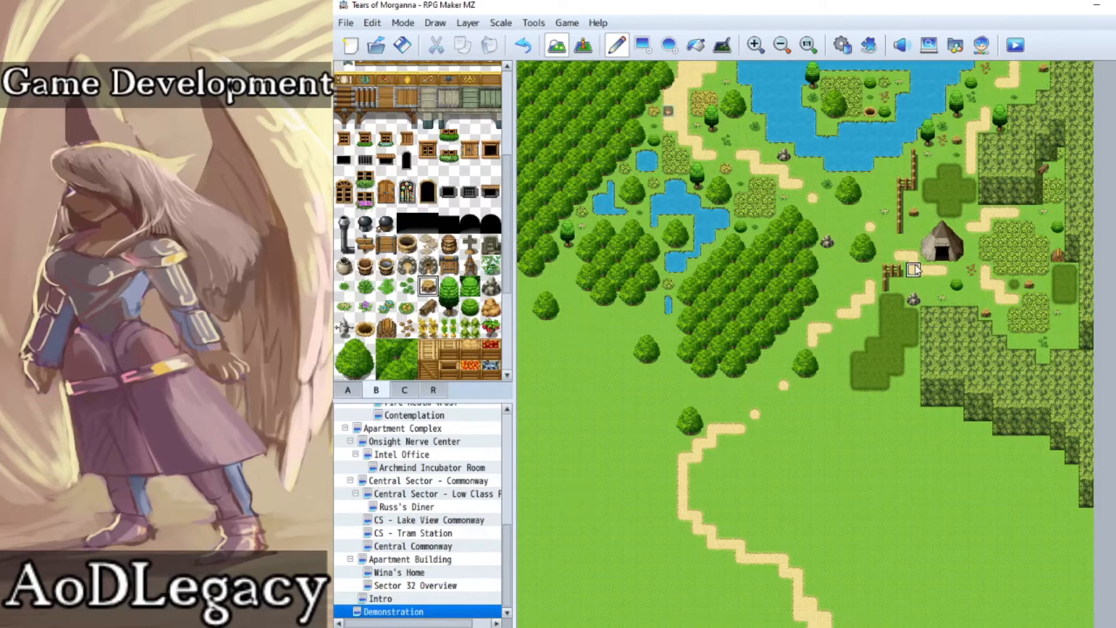
Step: Place bare dead trees beside the southern dark grass patch, east of the central forest and near the lake's southeast shore
scroll(361, 275, down, 2)
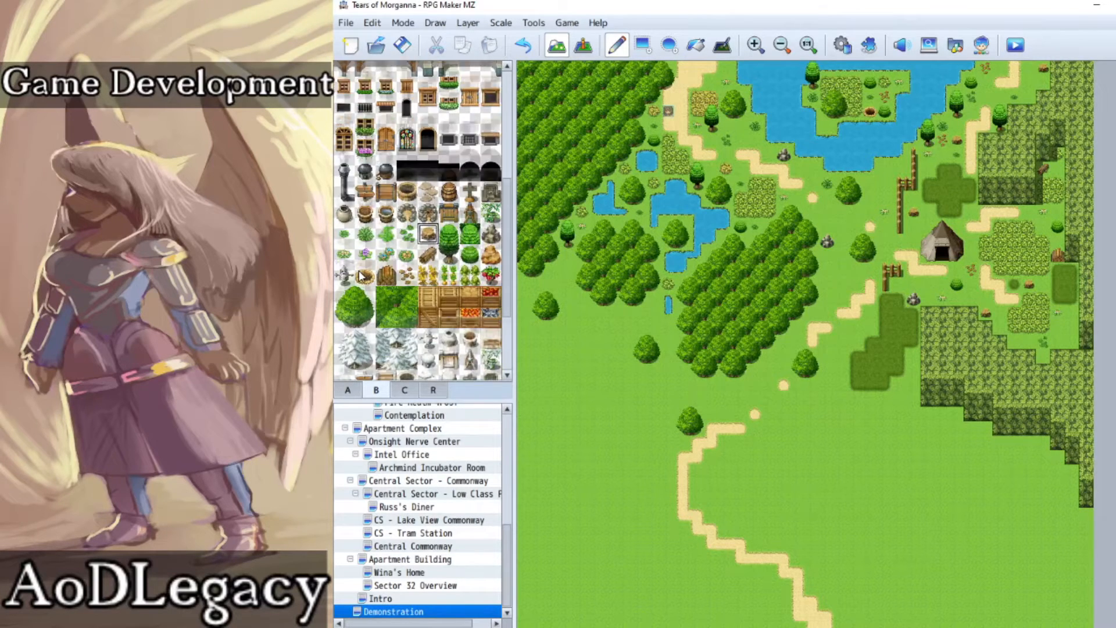
scroll(361, 275, down, 3)
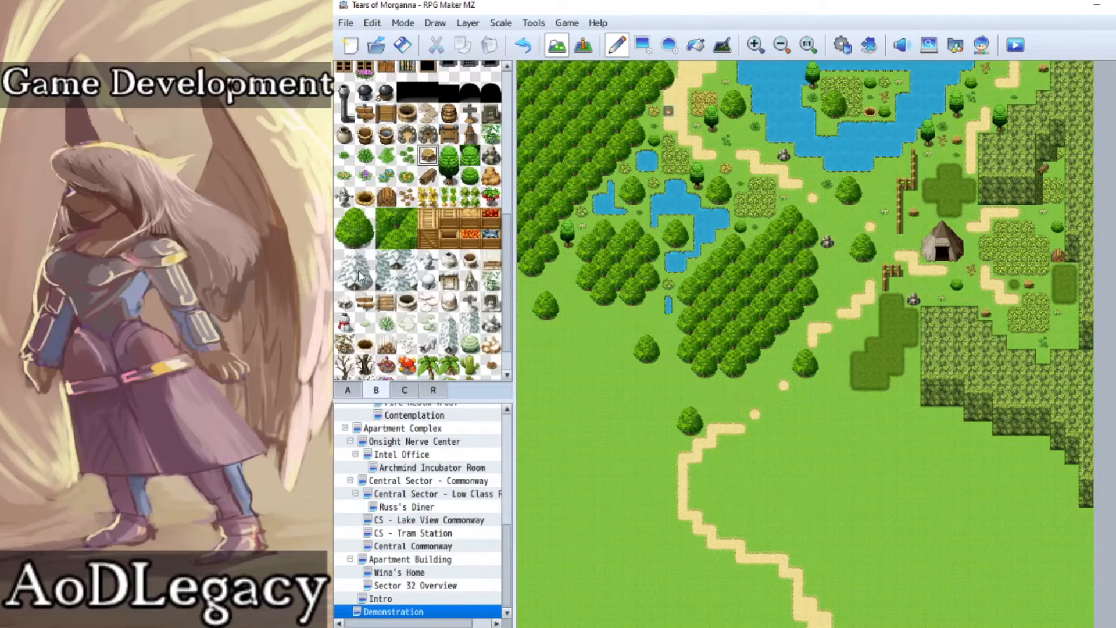
scroll(361, 275, down, 1)
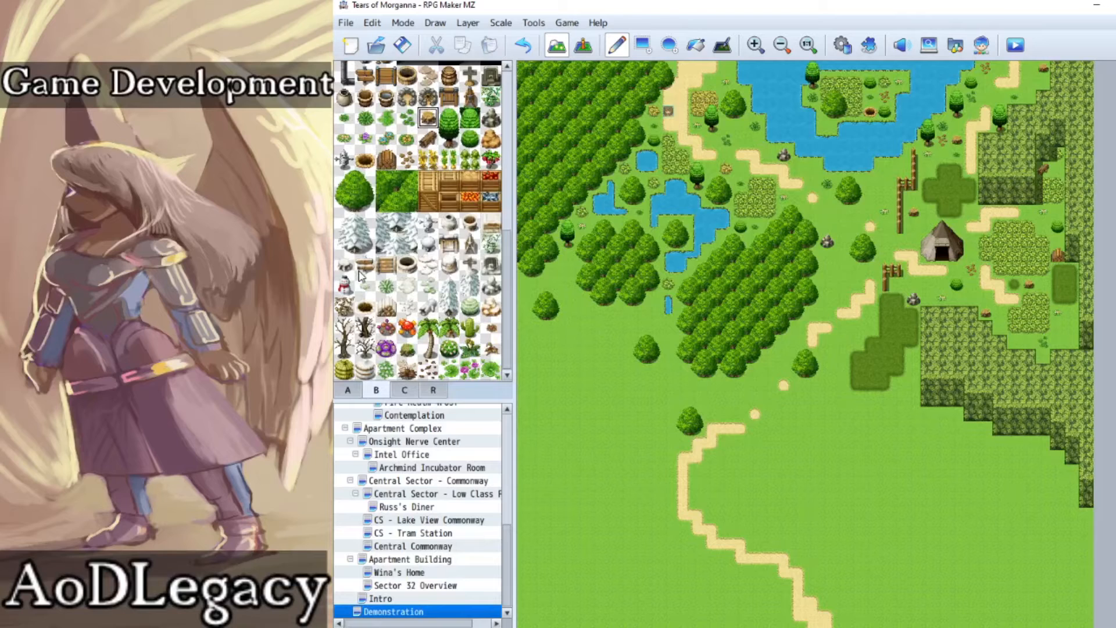
drag(345, 328, 345, 349)
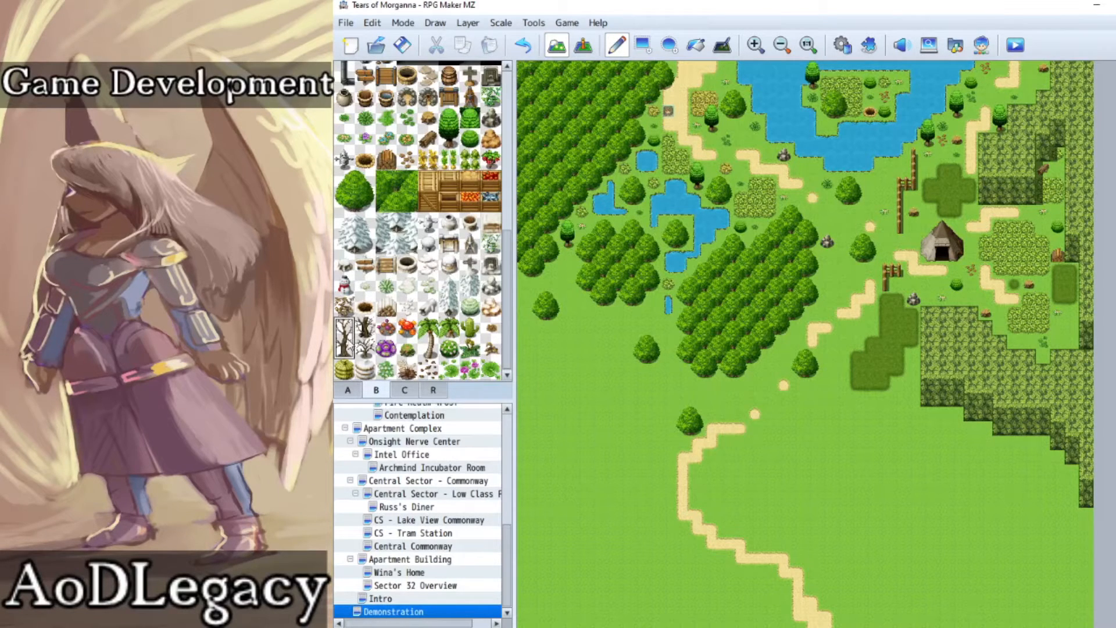
click(912, 349)
click(837, 274)
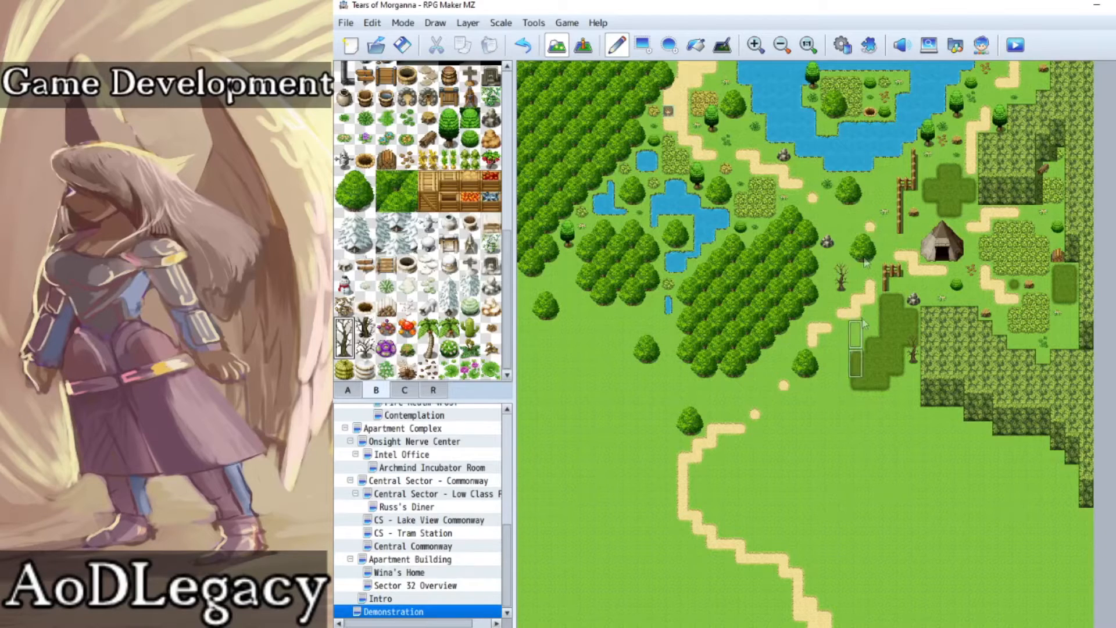
click(884, 154)
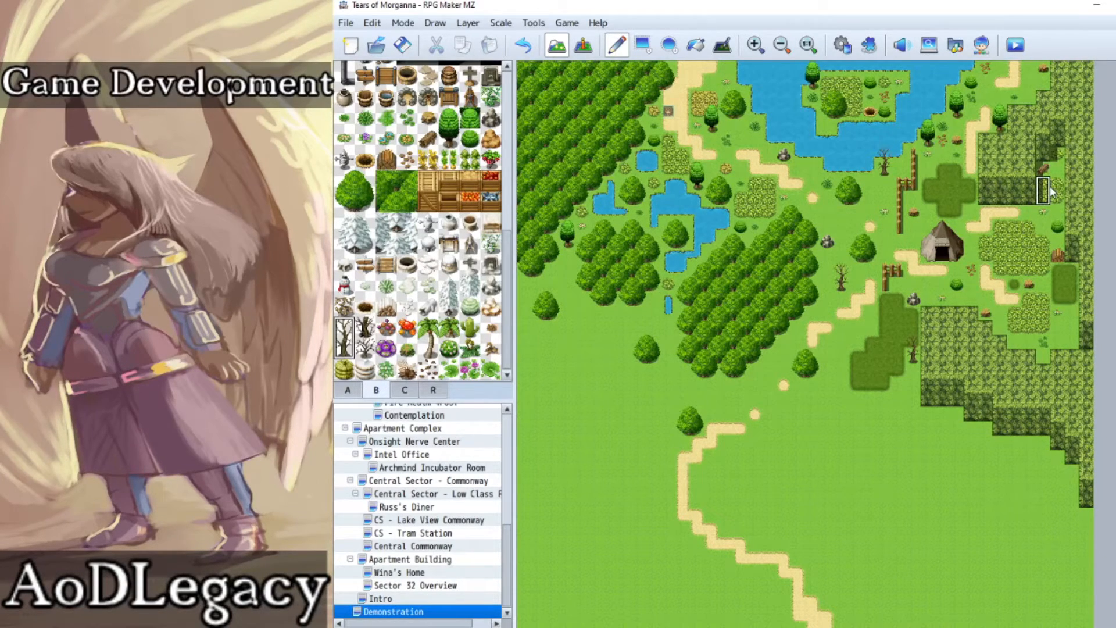
Step: Scatter small brown debris east of the central forest, both north of the tent's path and beside the southern dark grass patch
scroll(771, 465, down, 1)
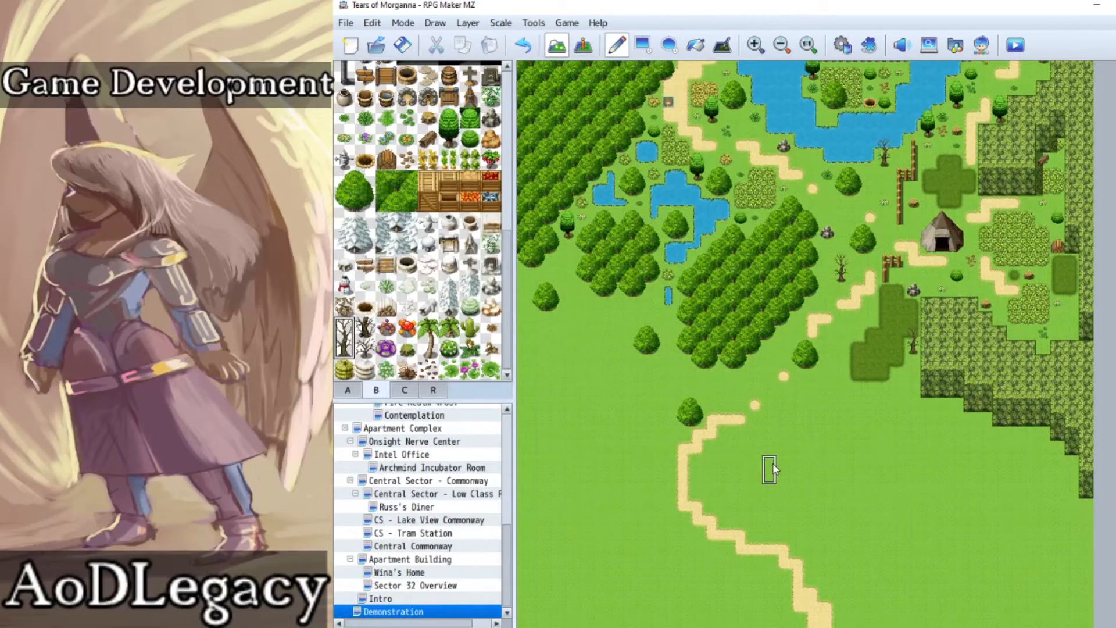
scroll(772, 463, up, 1)
click(755, 45)
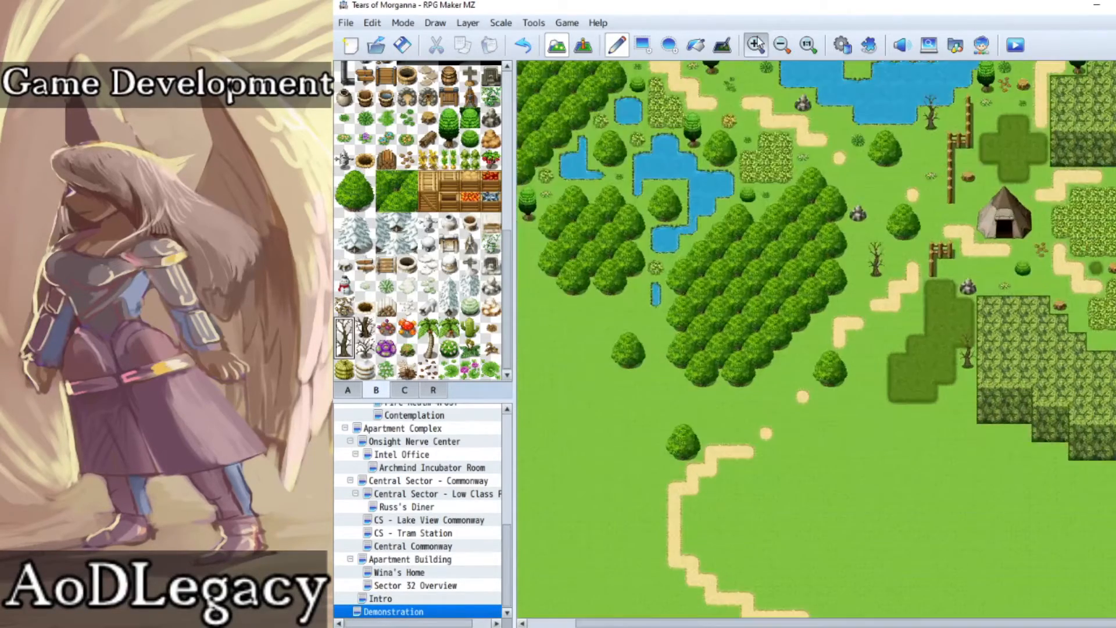
click(756, 42)
scroll(958, 219, up, 5)
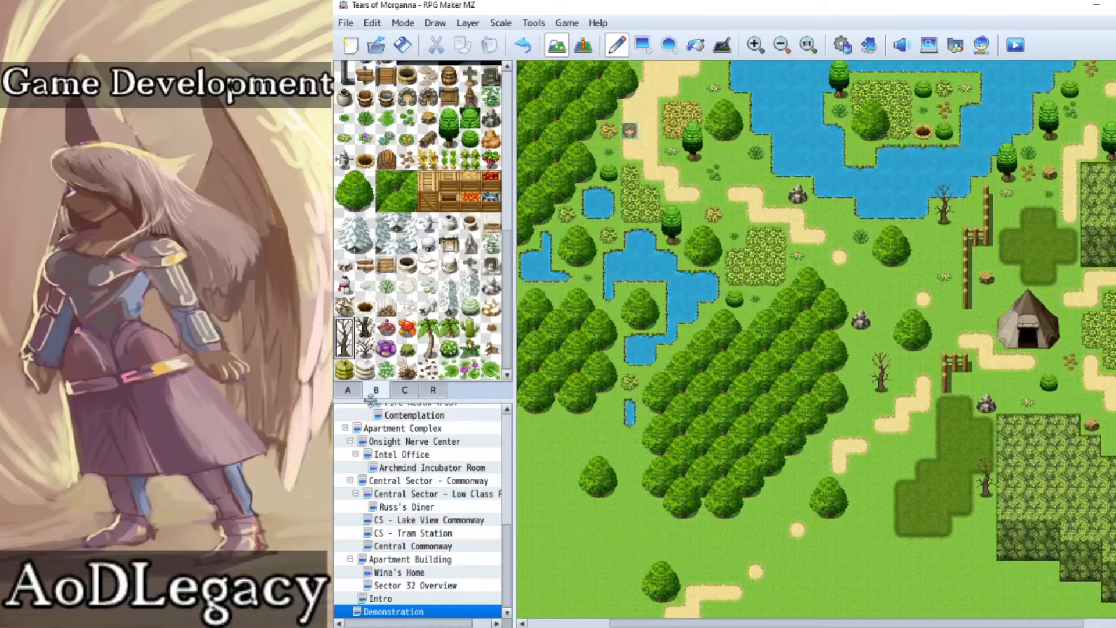
click(428, 370)
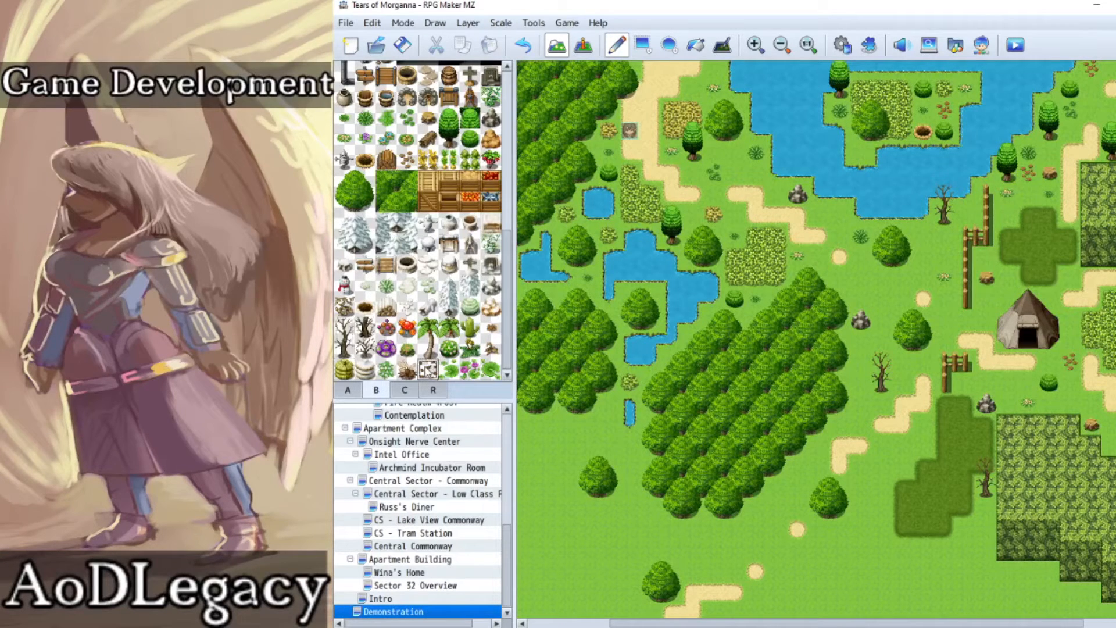
click(882, 279)
click(1007, 277)
scroll(1061, 394, down, 3)
click(884, 394)
Step: Add small green plants beside the dark grass patch, at the forest's southeast corner and next to the dead tree near the fence
scroll(943, 363, up, 2)
scroll(351, 258, up, 2)
click(349, 172)
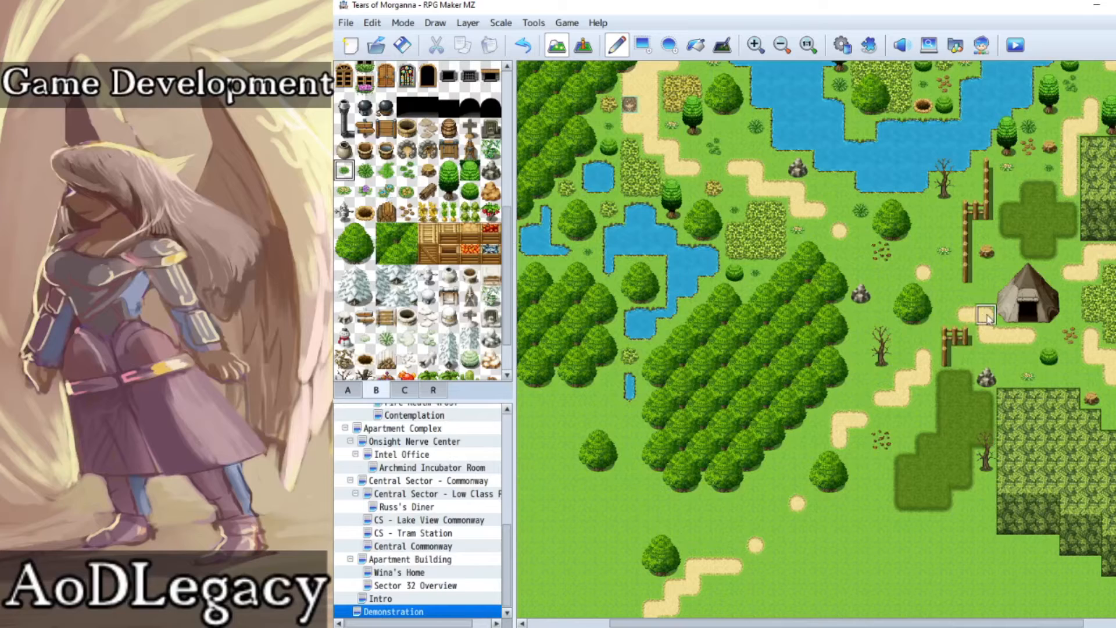
click(1068, 255)
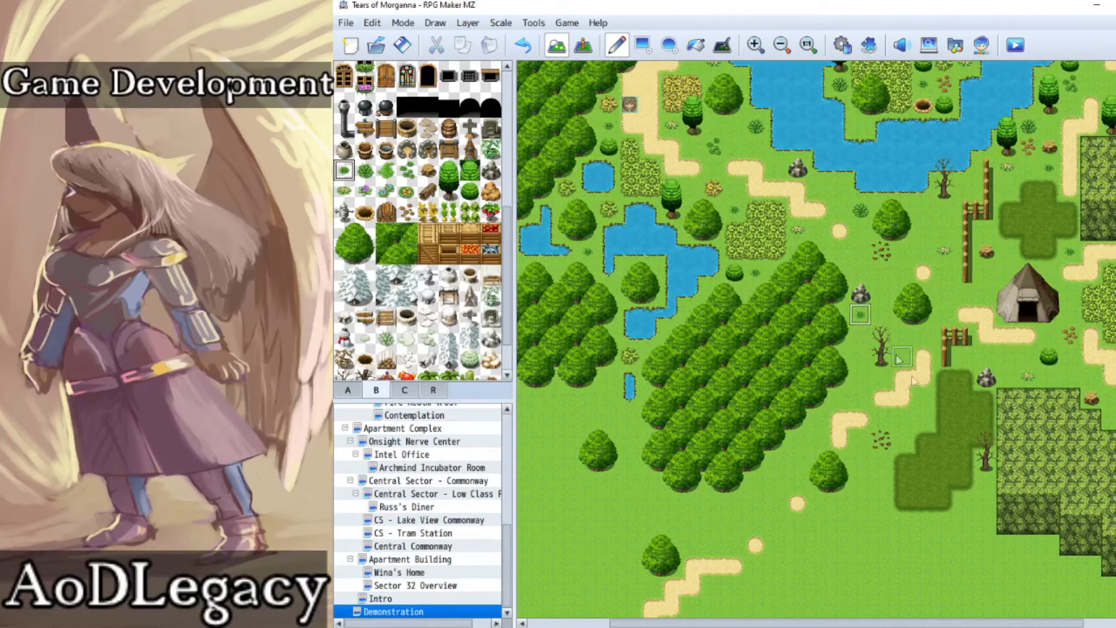
click(923, 419)
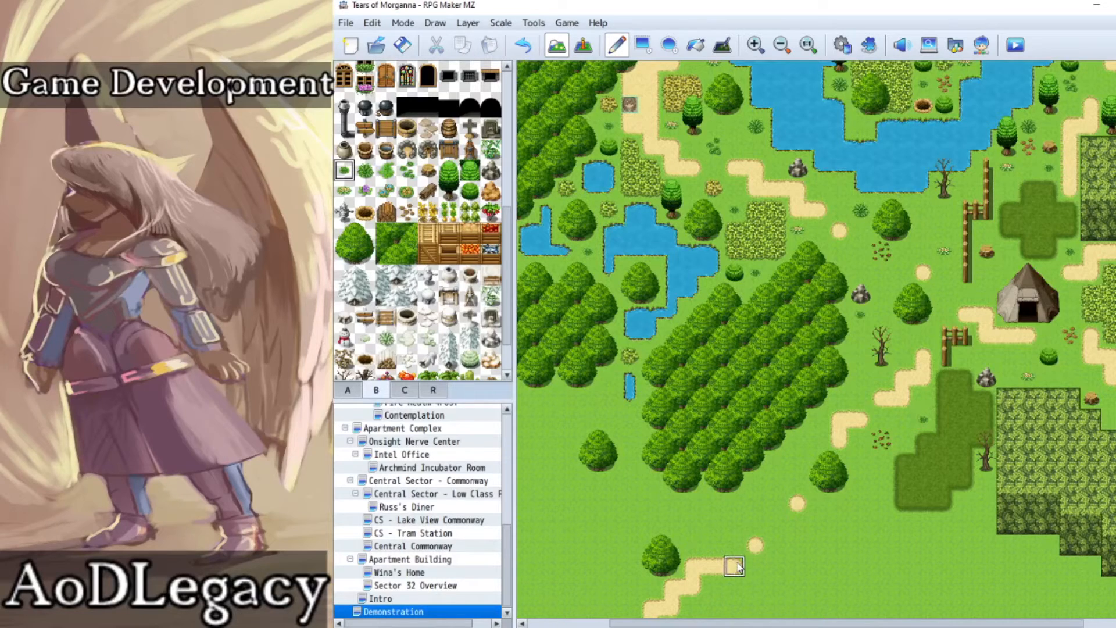
click(365, 170)
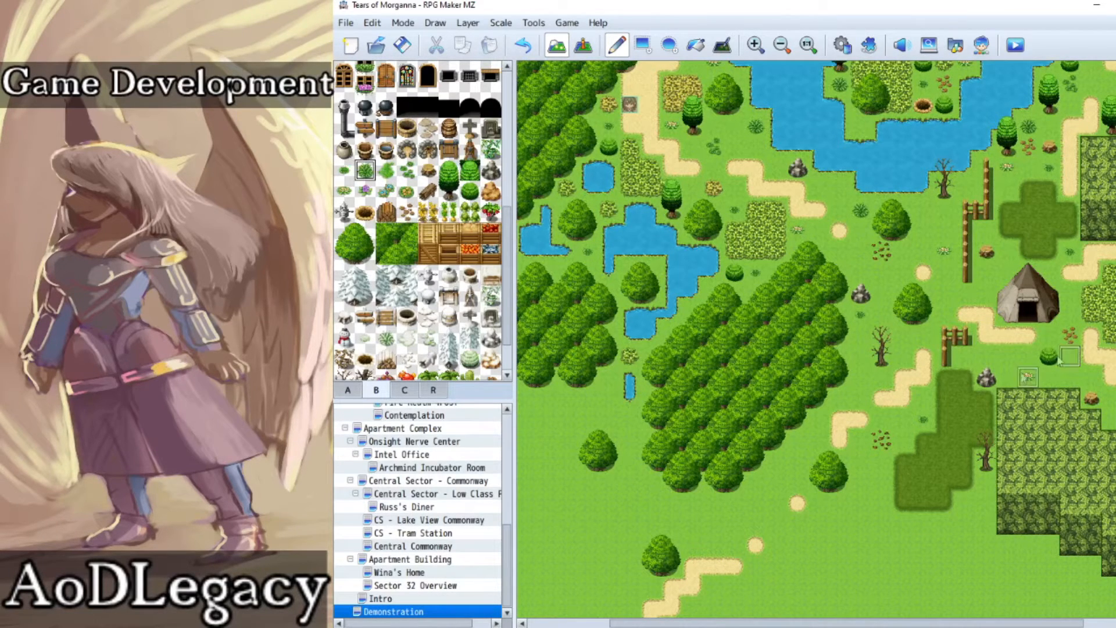
scroll(879, 448, up, 1)
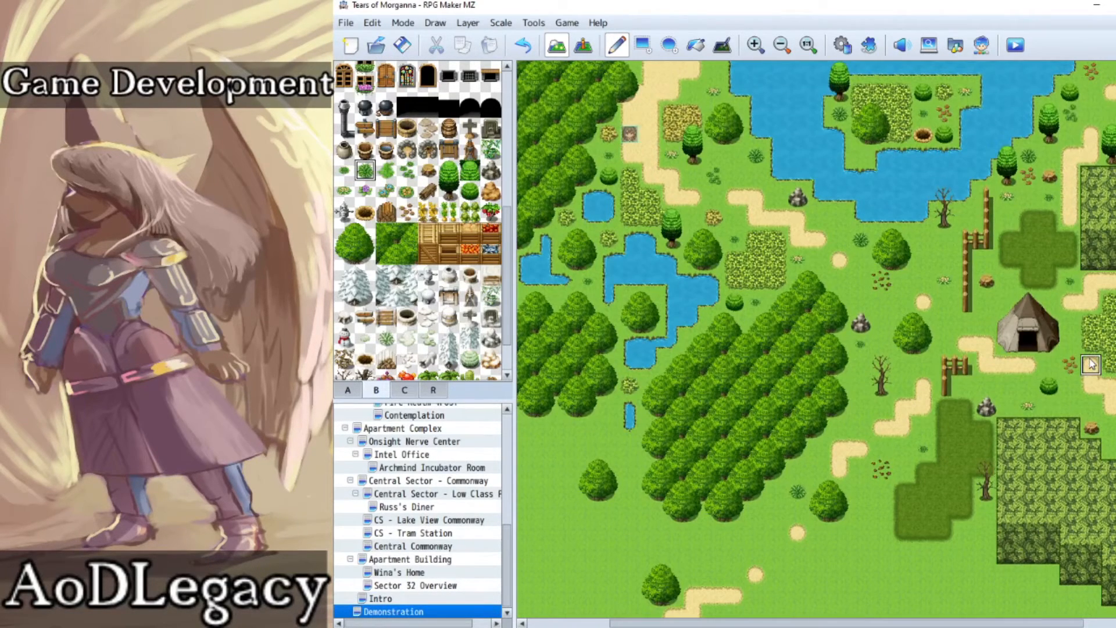
click(965, 217)
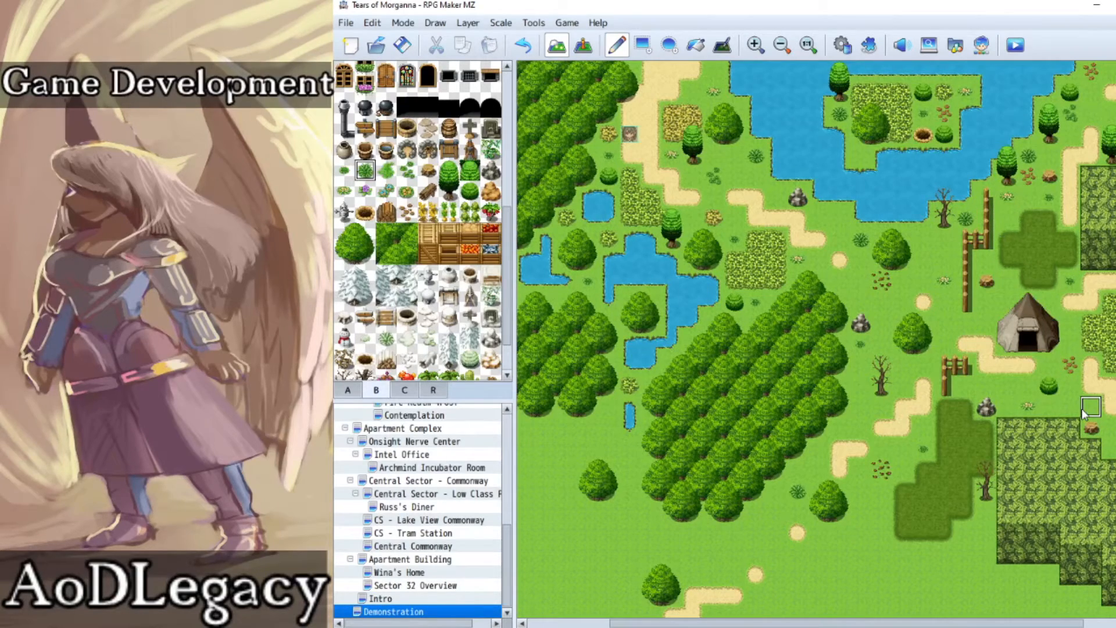
Step: Place a stone-ringed campfire on the grass just south of the tent
scroll(1083, 413, right, 3)
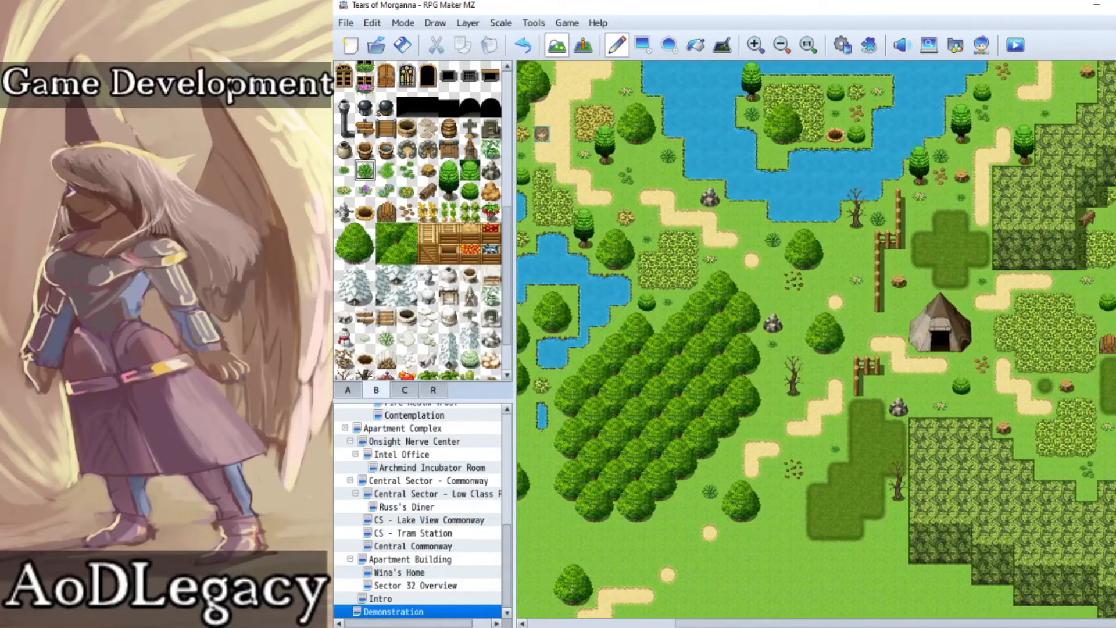
scroll(816, 337, left, 6)
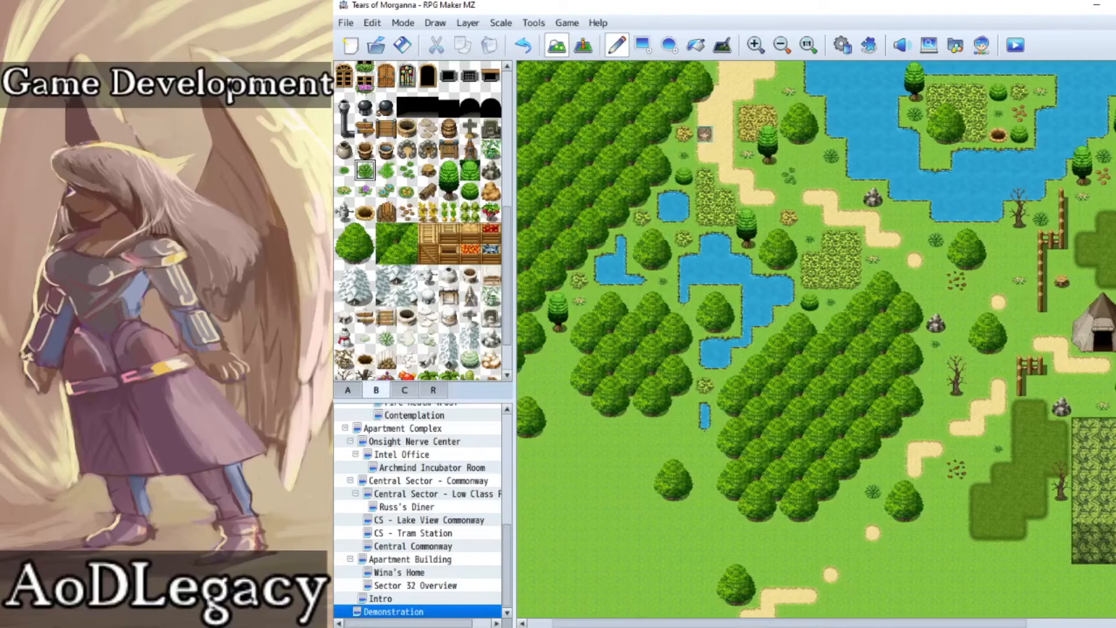
scroll(838, 403, right, 2)
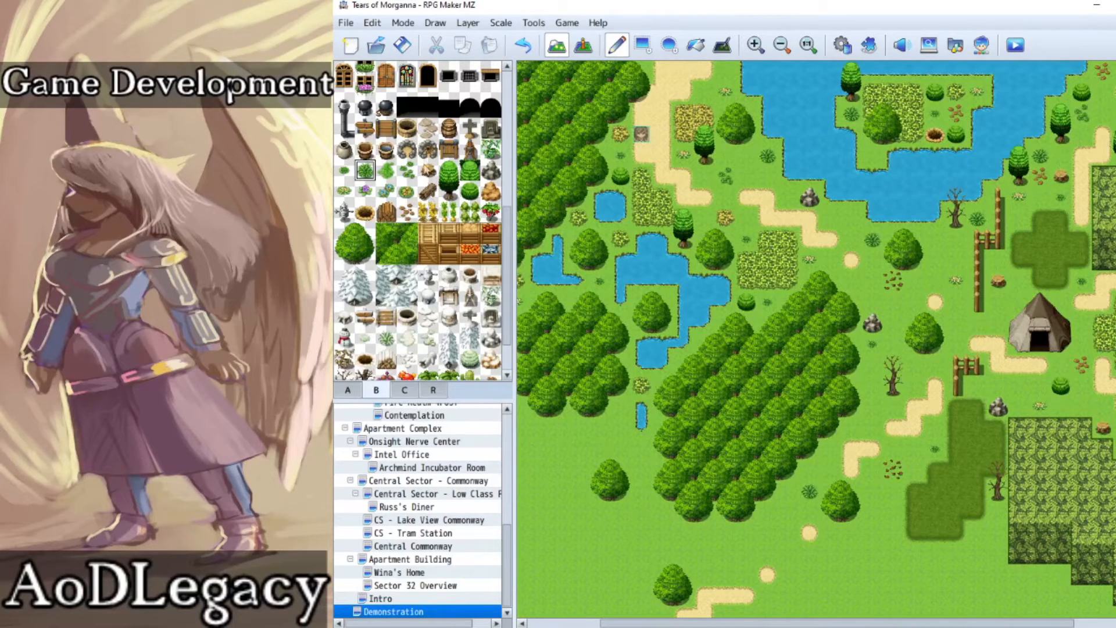
click(428, 149)
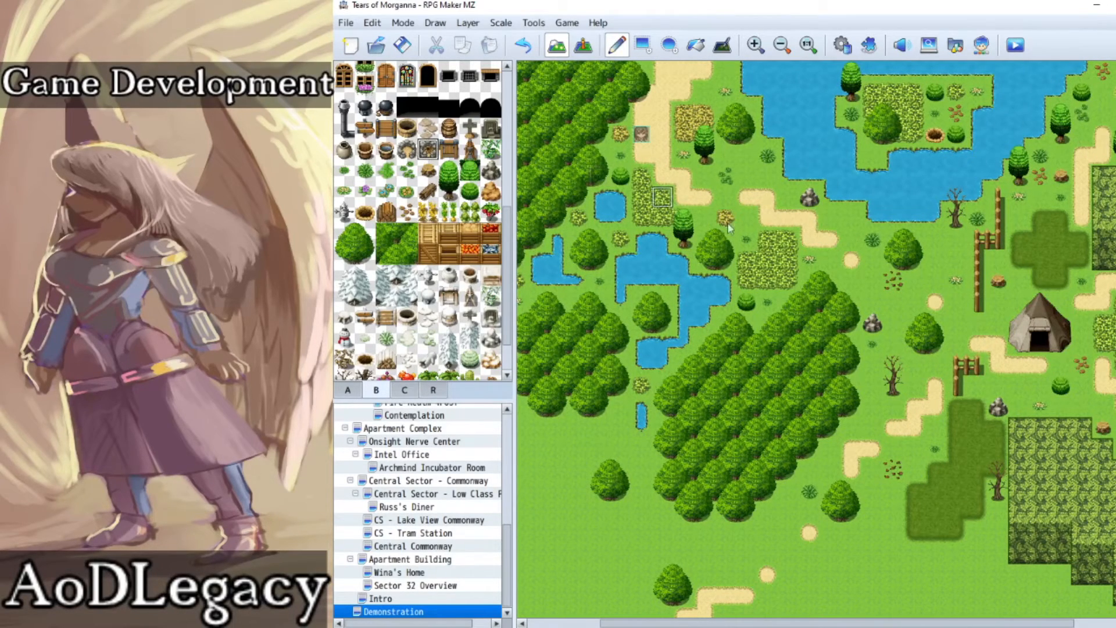
click(1017, 386)
Step: Place an empty wooden tub and a water-filled tub inside the fence north of the tent
scroll(377, 285, up, 3)
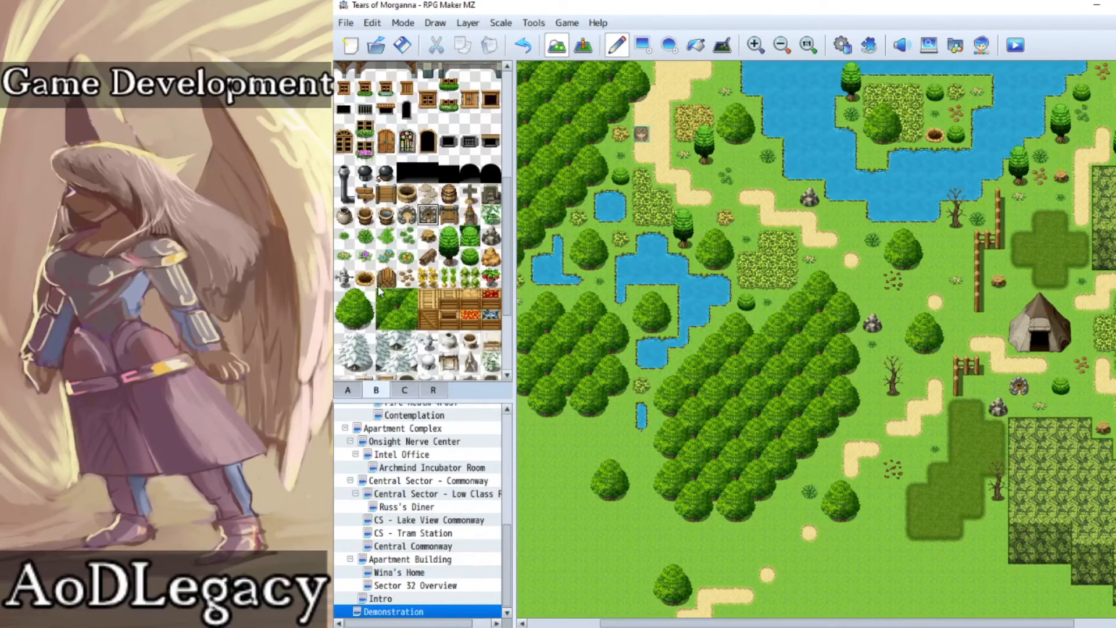
click(411, 234)
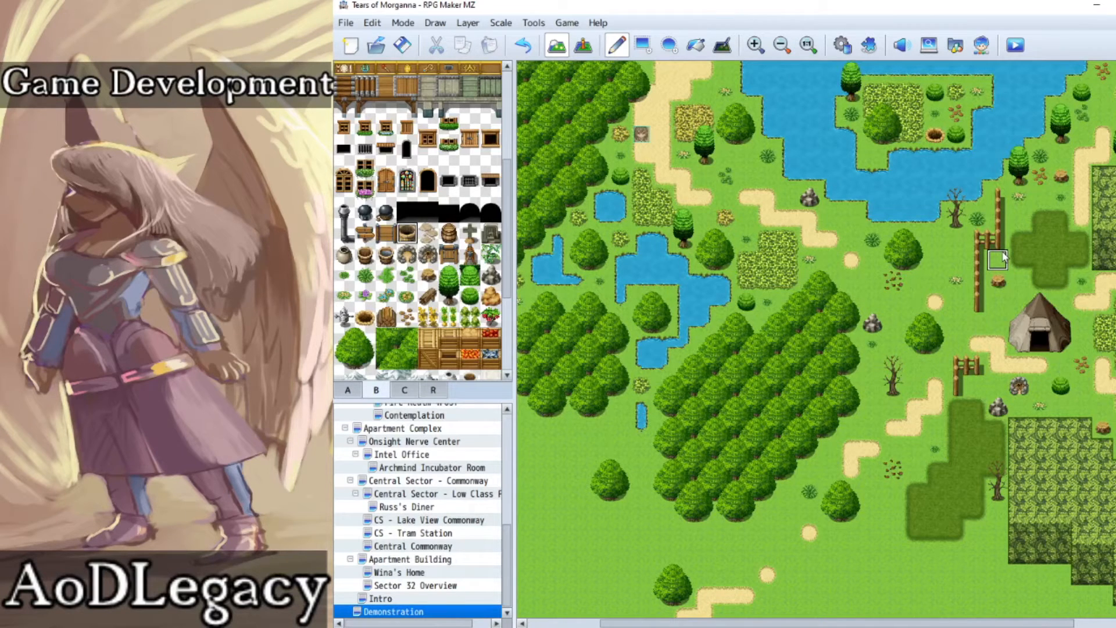
click(386, 254)
click(1018, 239)
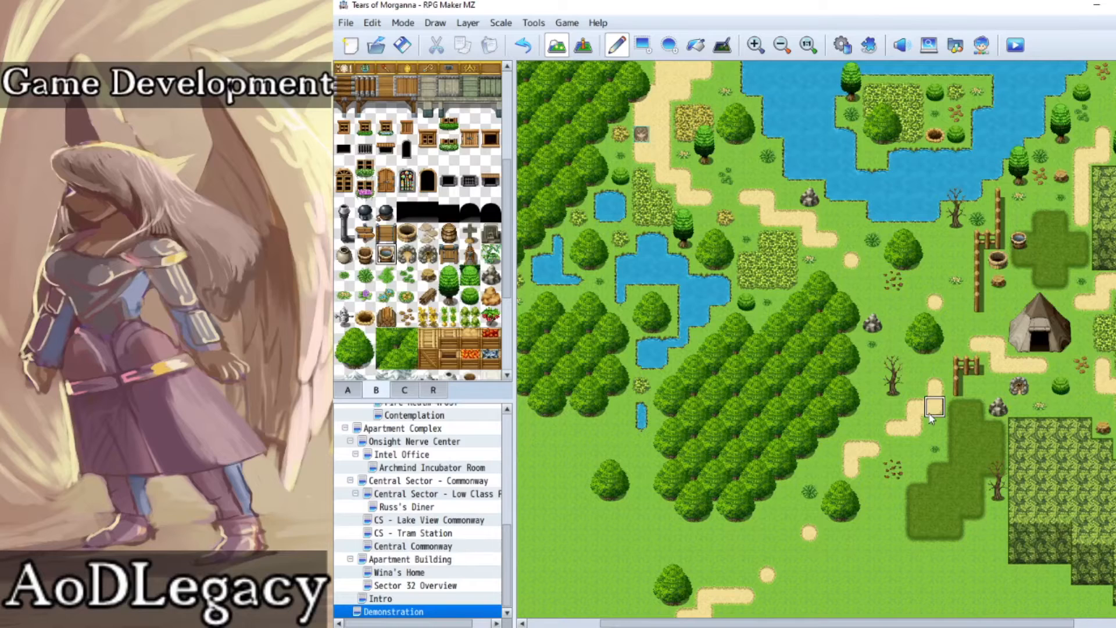
scroll(398, 272, down, 5)
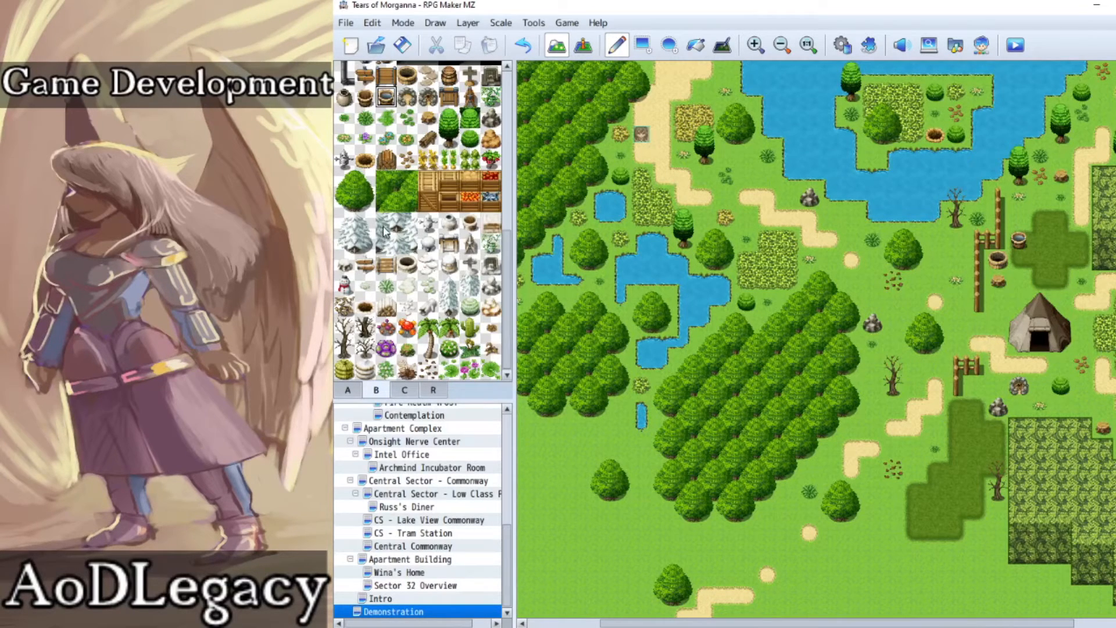
Step: Browse the B and C tilesets for further decorations that could suit the outdoor map
scroll(424, 270, up, 1)
scroll(418, 260, down, 1)
drag(511, 336, 505, 162)
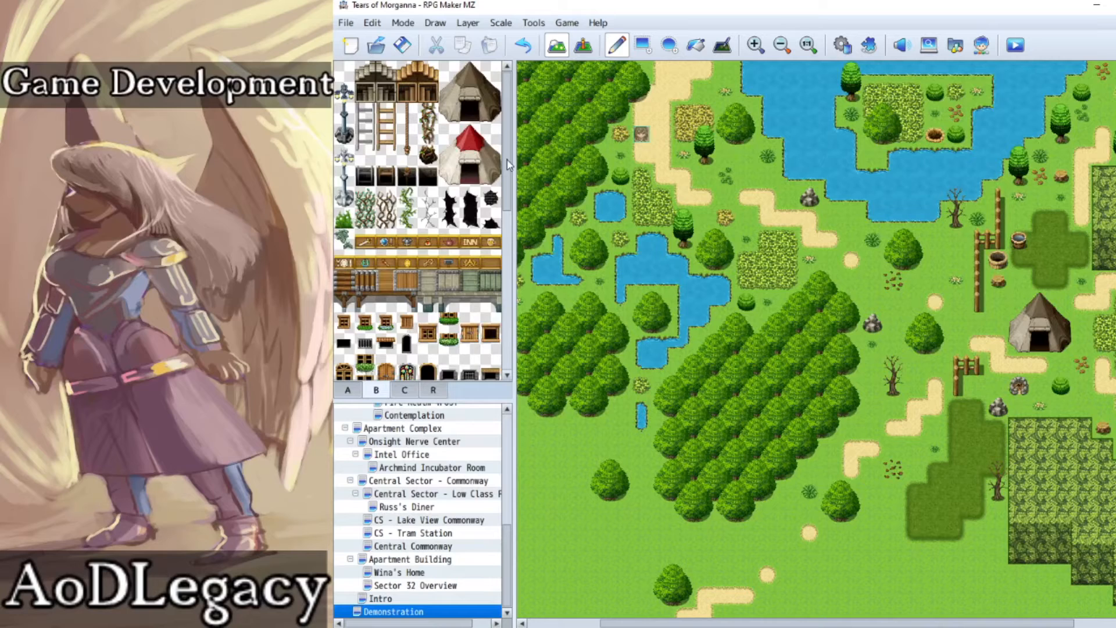
click(401, 390)
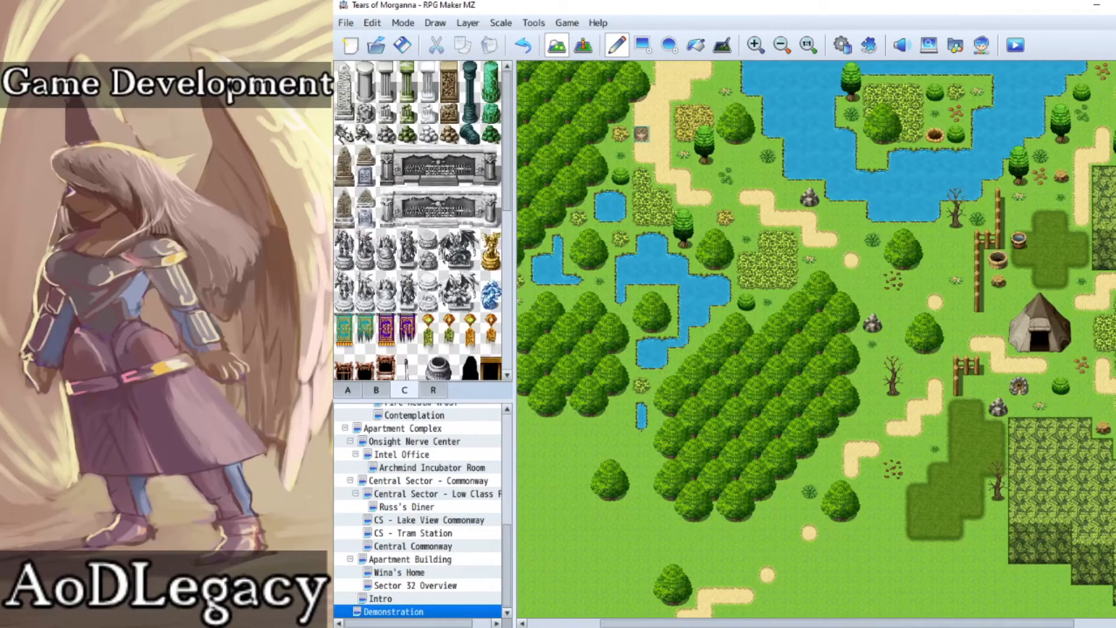
scroll(446, 250, down, 5)
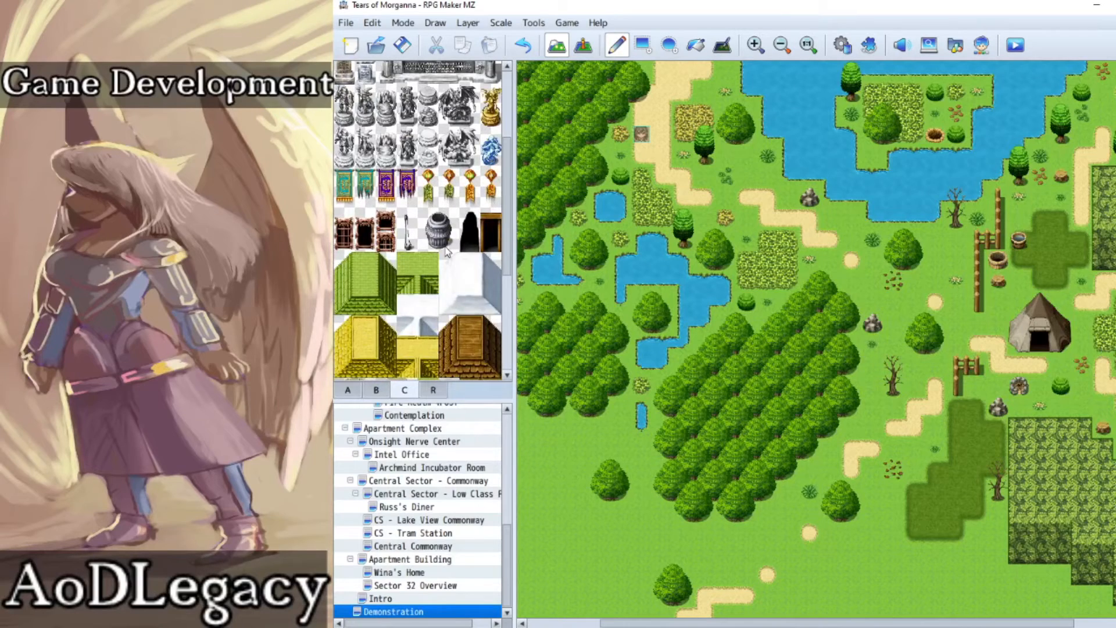
scroll(446, 250, down, 3)
scroll(446, 249, down, 5)
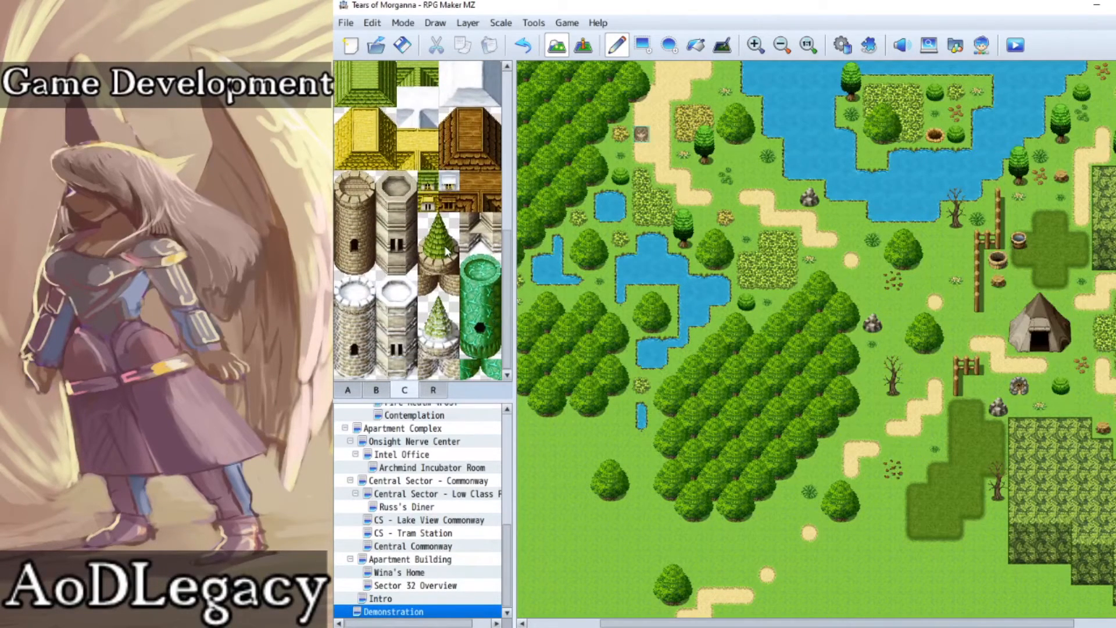
scroll(473, 283, up, 8)
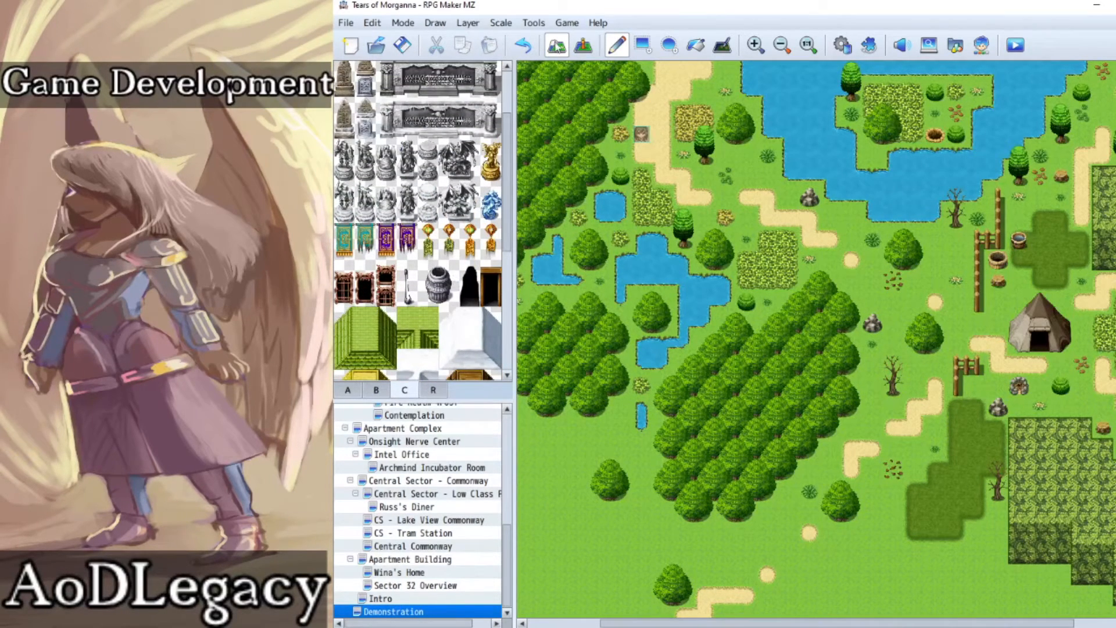
Step: Start a playtest of the map and walk the character around the northern dirt path beside the lake's west shore
click(583, 45)
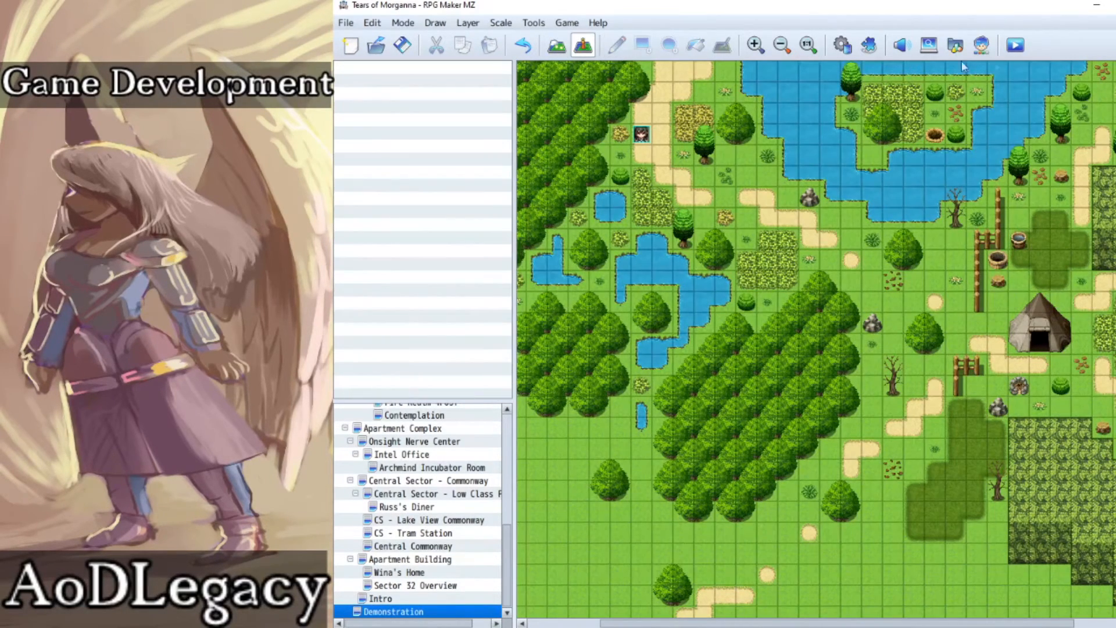
click(1015, 45)
click(737, 348)
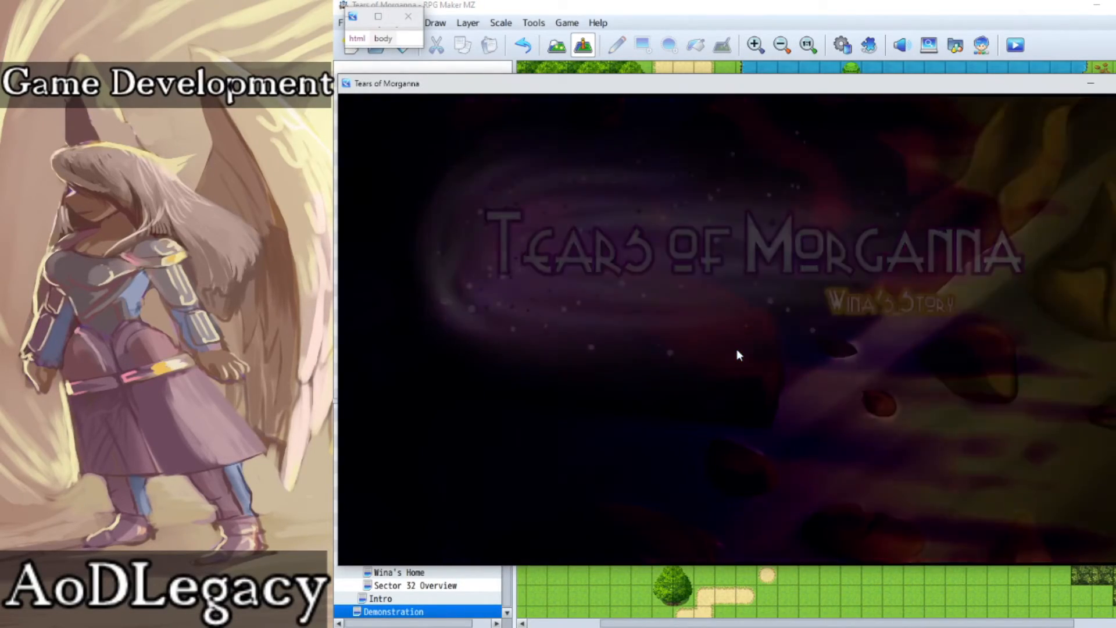
key(Up)
key(Right)
key(Up)
key(Right)
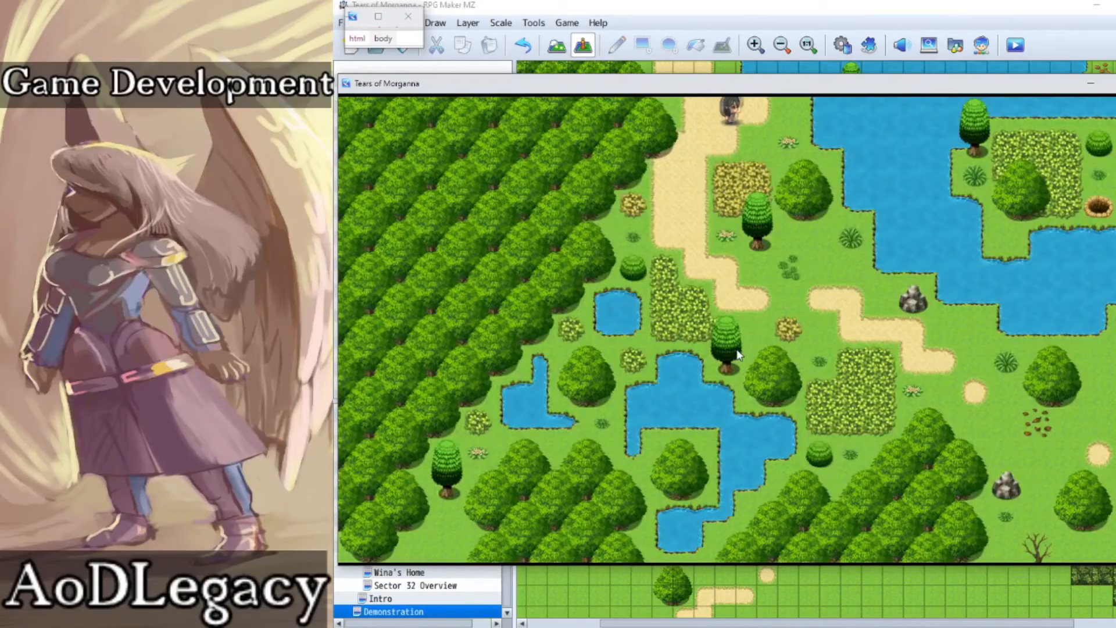
key(Right)
key(Down)
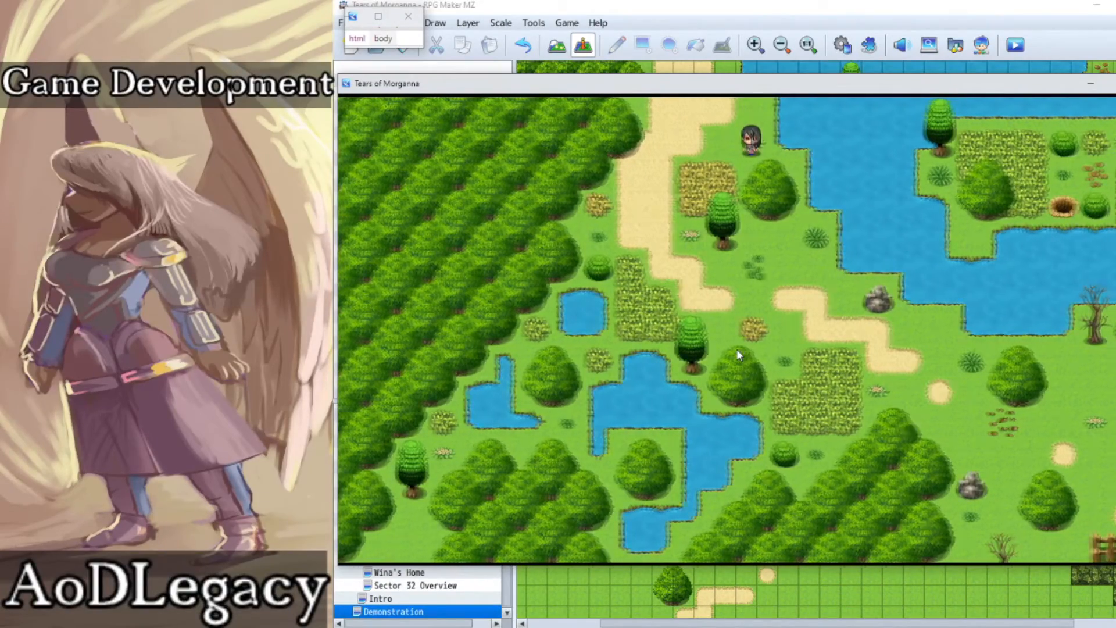
Step: Walk the character down to the broken path, then east to the grass below the lake beside the dead tree
key(Left)
key(Down)
key(Right)
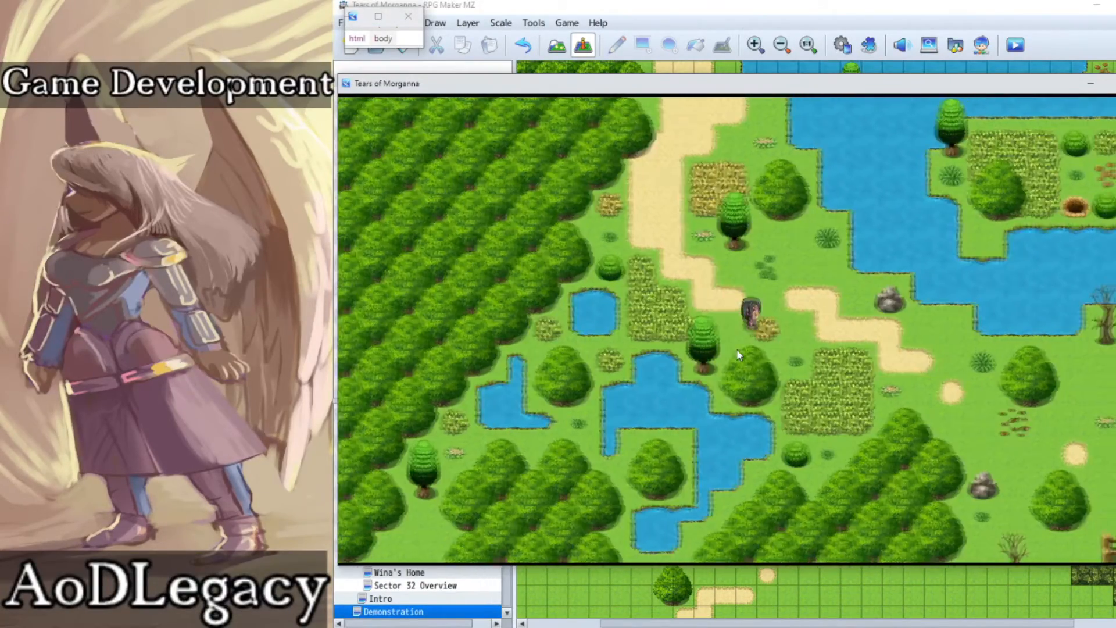
key(Right)
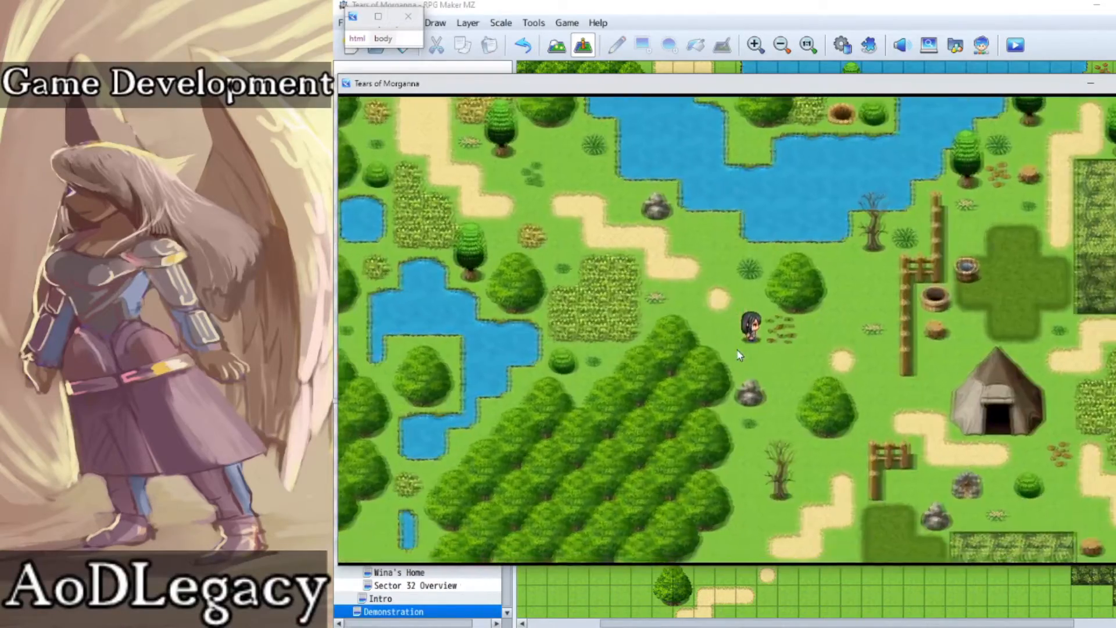
key(Up)
key(Left)
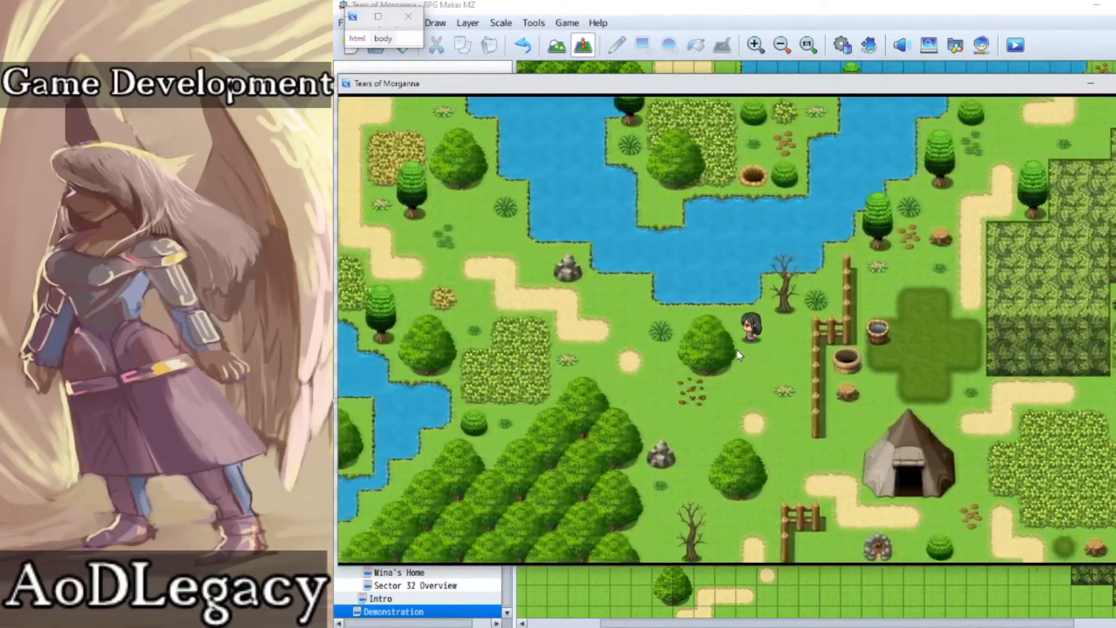
Step: Walk along the central forest's northern edge and back through the bush patch to the northwestern dirt path
key(Down)
key(Left)
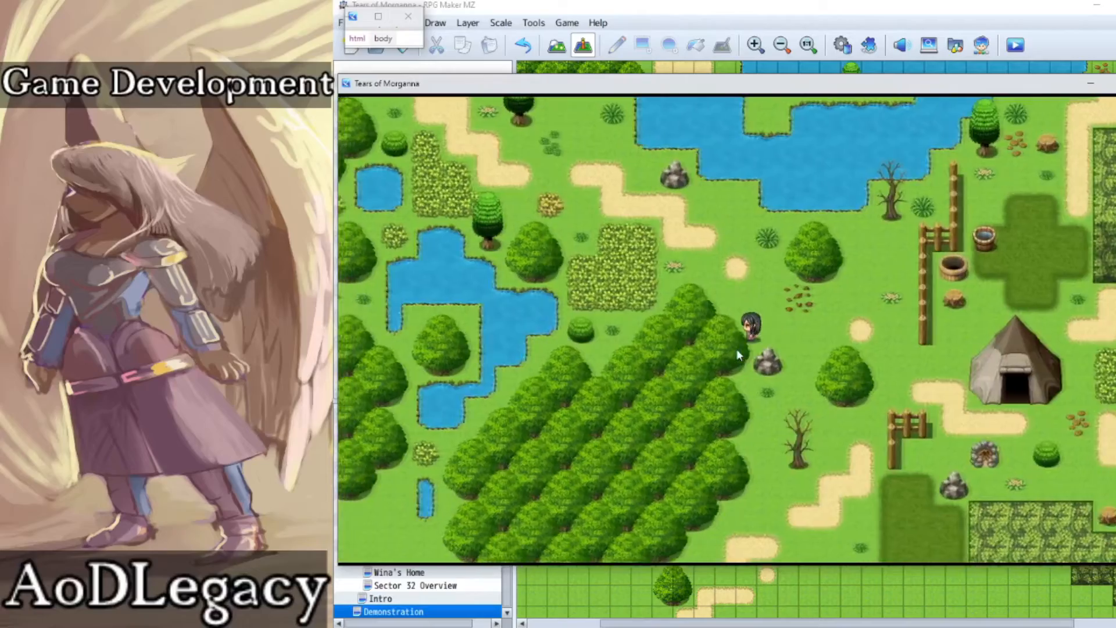
key(Down)
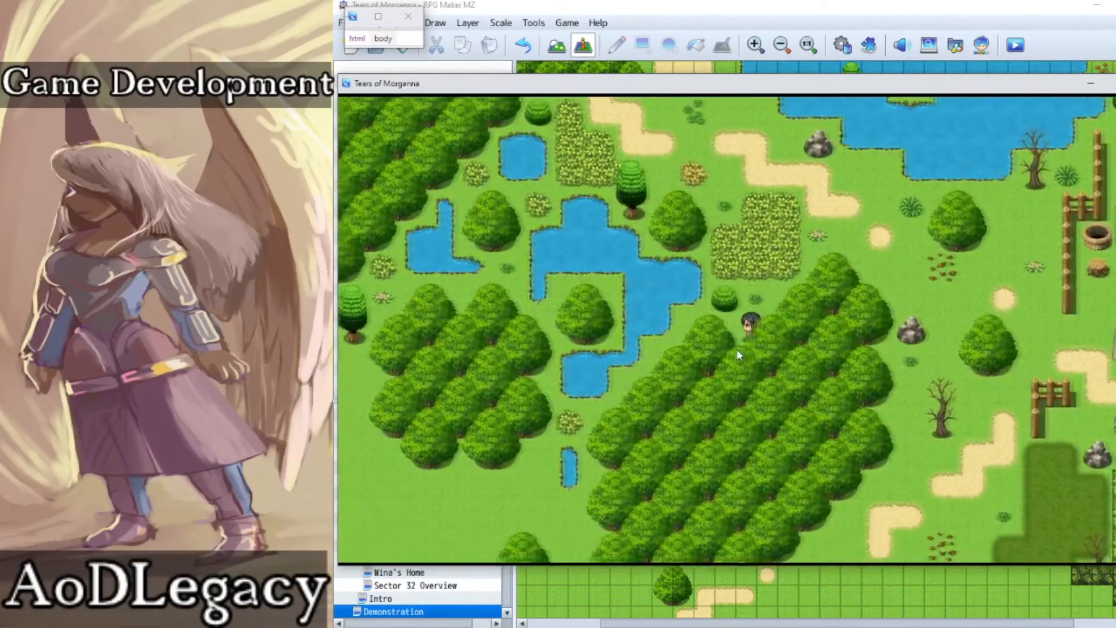
key(Left)
key(Right)
key(Up)
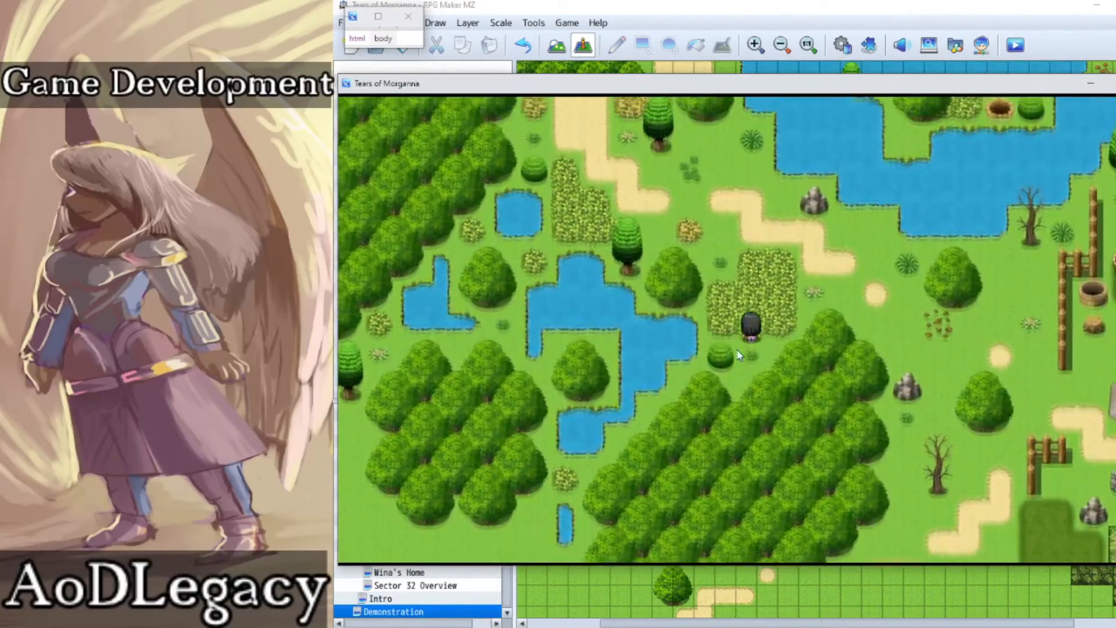
key(Left)
key(Left)
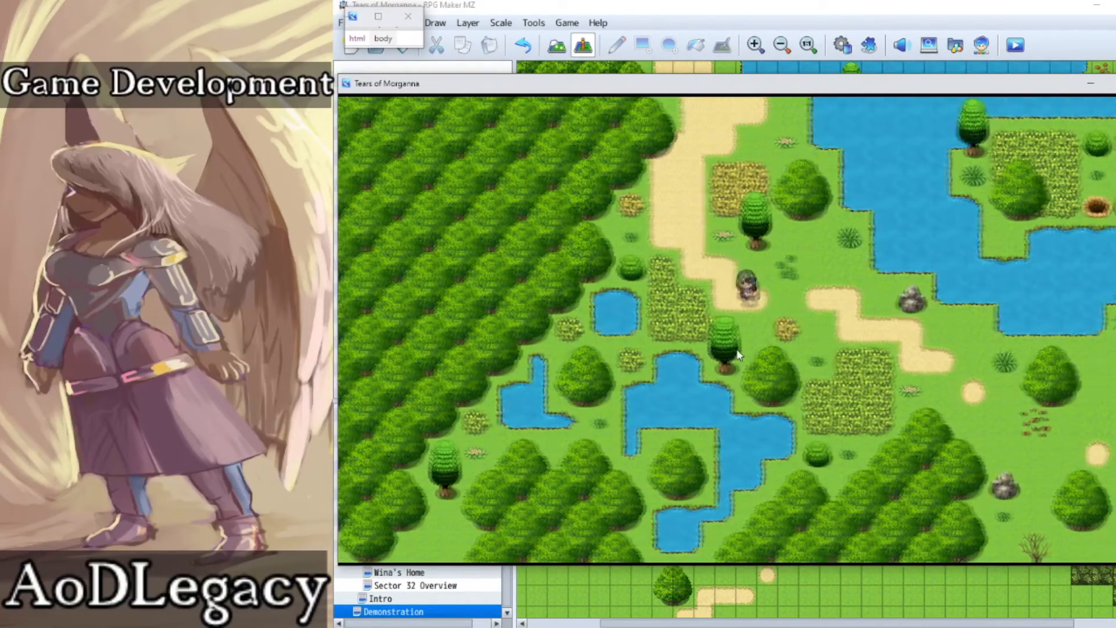
Step: Walk the character east into the tent campsite and on to the grass beyond the large bush patch
key(Right)
key(Down)
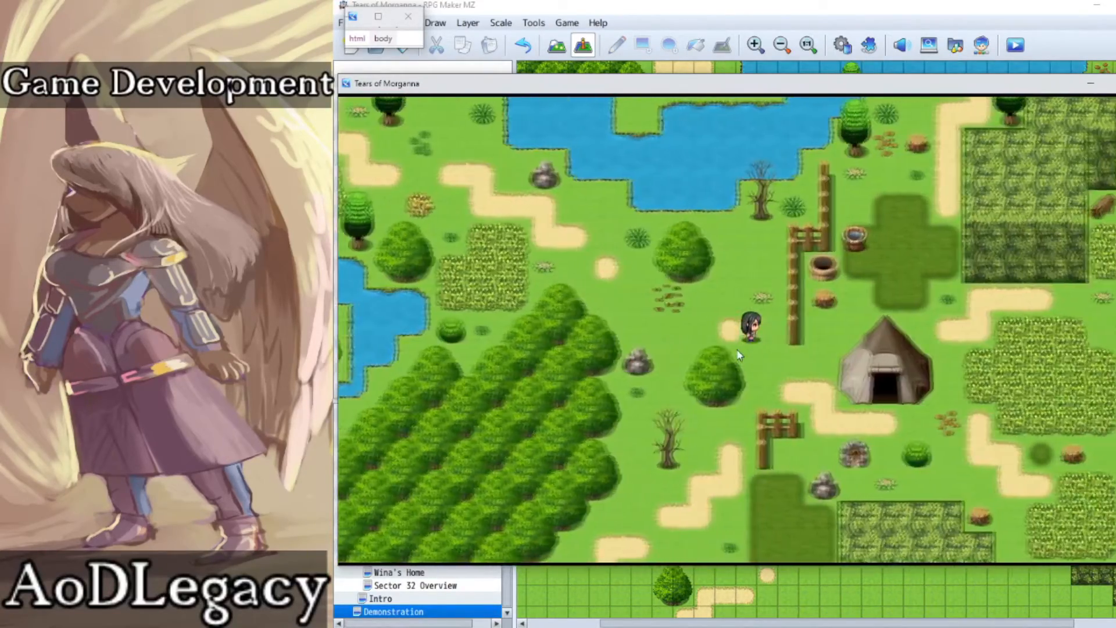
key(Down)
key(Right)
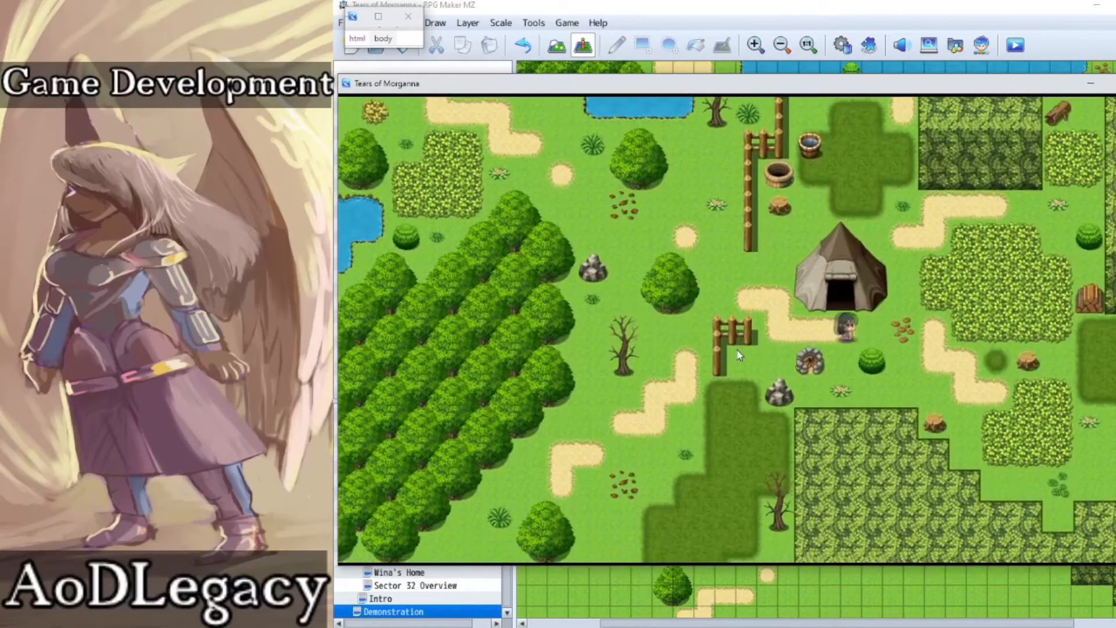
key(Right)
key(Up)
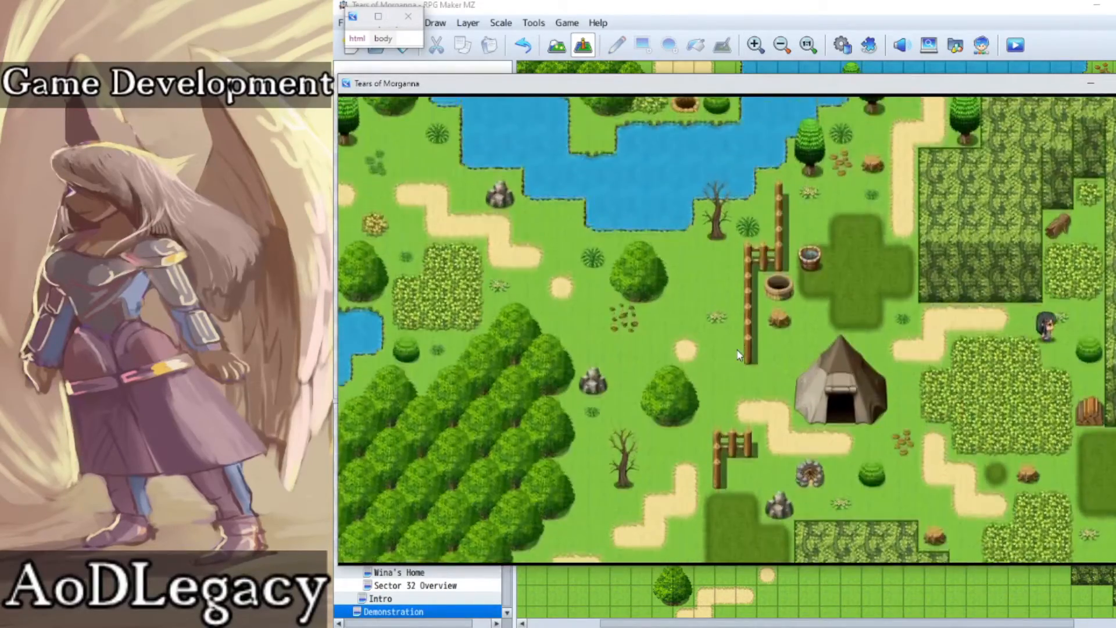
Step: Inspect the bushes below the fallen log, then walk back through the campsite to the tree west of the fence opening
key(Up)
key(Down)
key(Left)
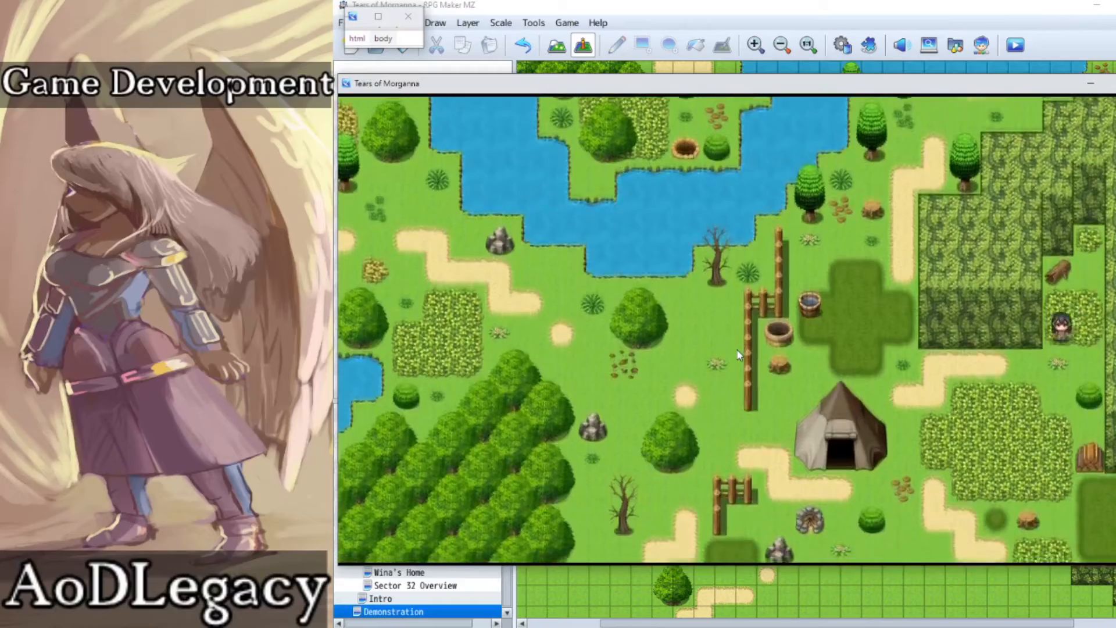
key(Left)
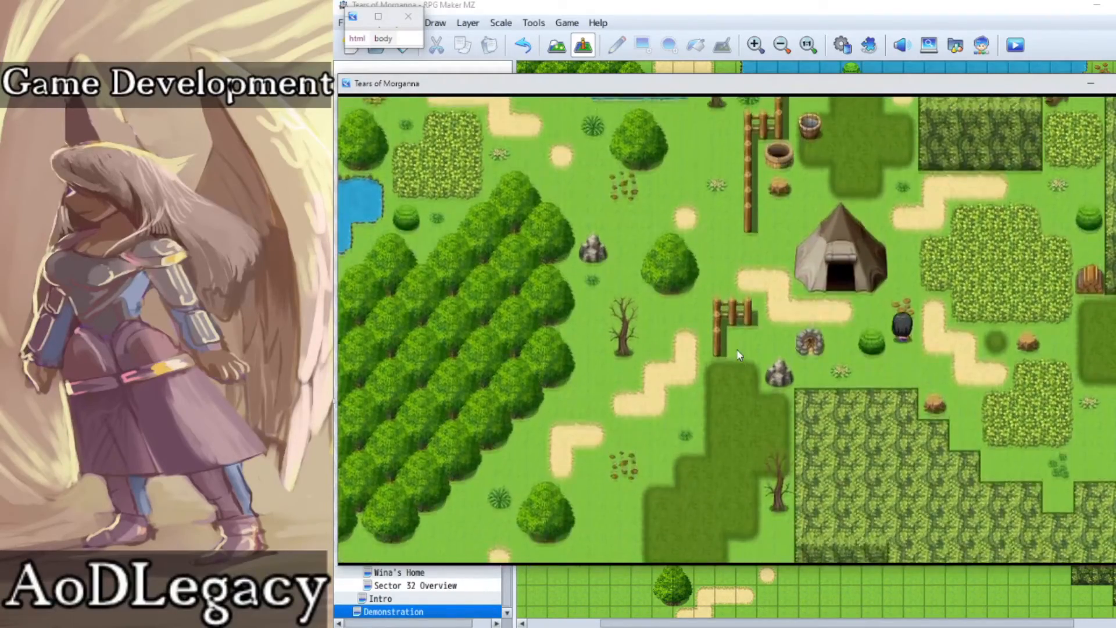
key(Up)
key(Up)
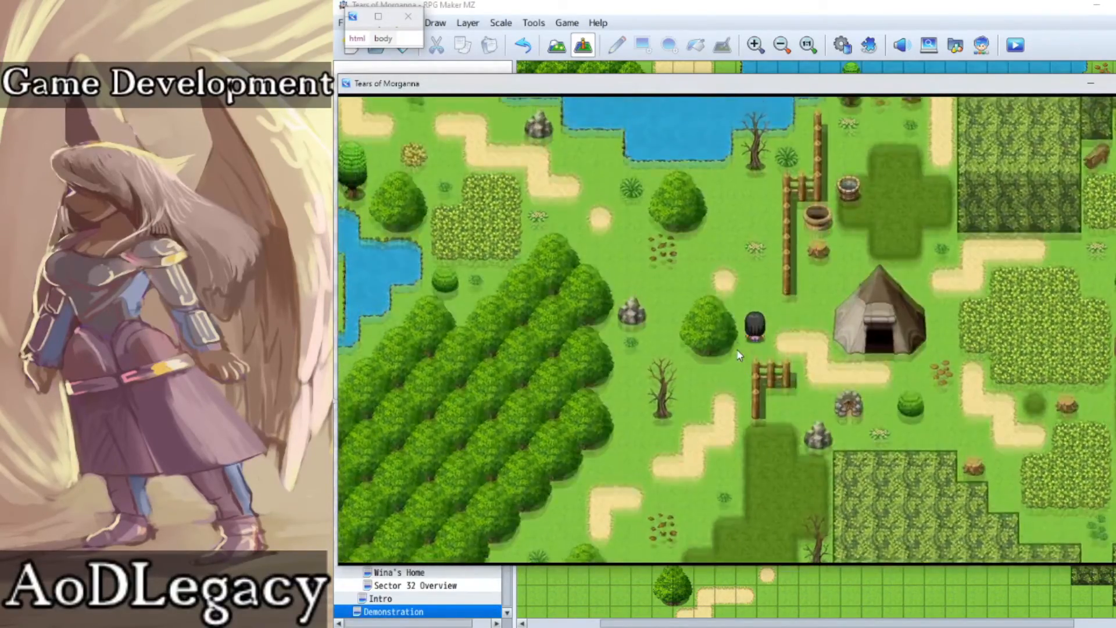
Step: Test the passage between the lone tree and the fence opening by walking the character back and forth there
key(Left)
key(Right)
key(Down)
key(Right)
key(Right)
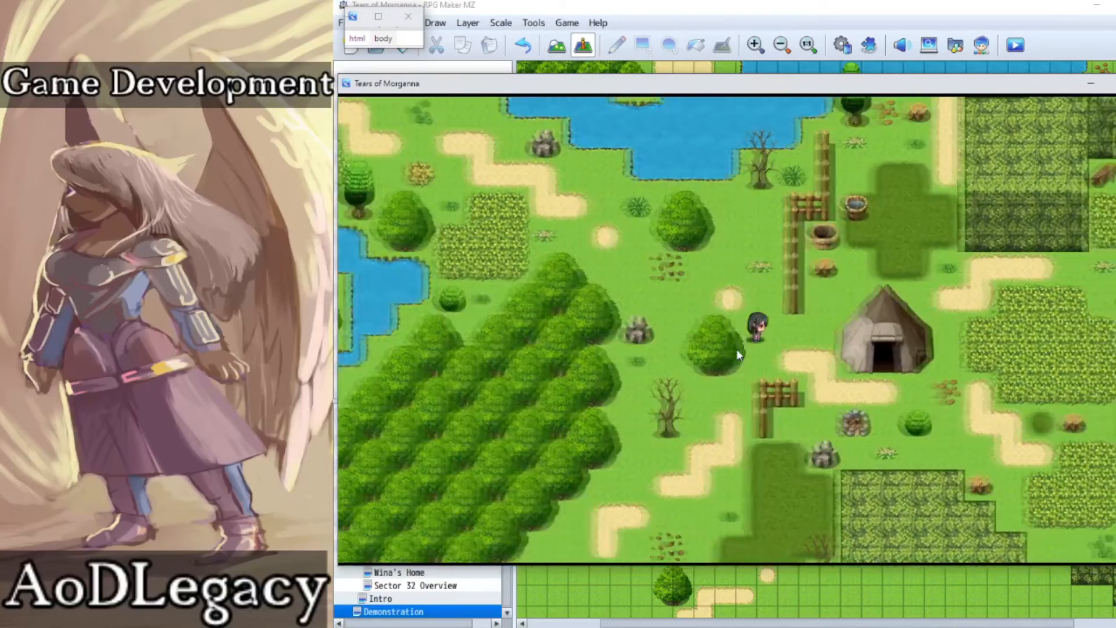
key(Down)
key(Right)
key(Left)
key(Up)
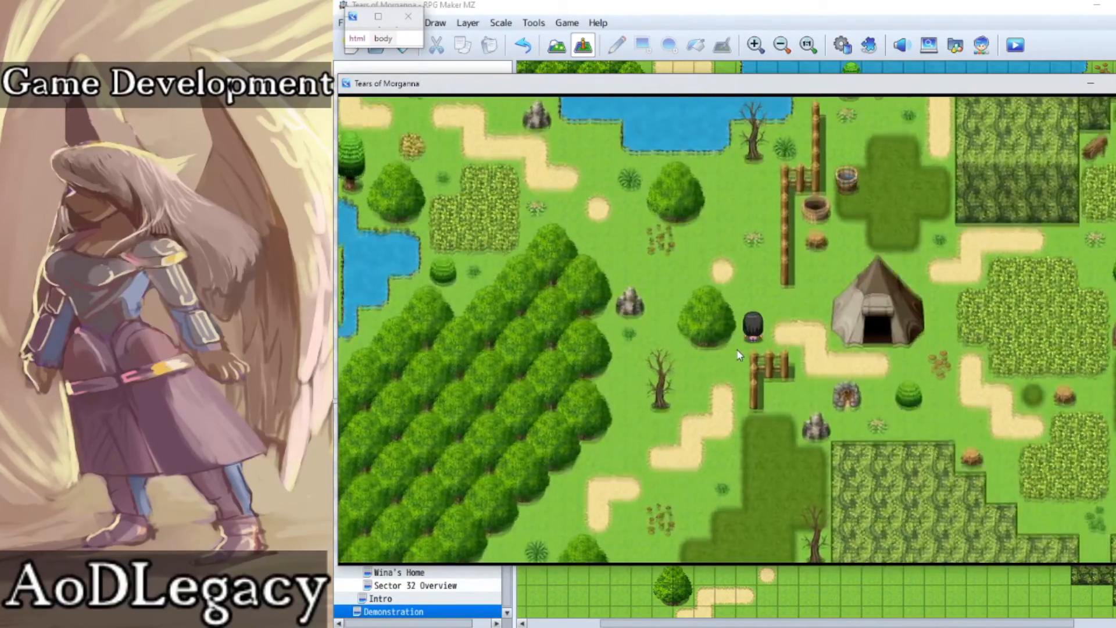
key(Left)
key(Right)
key(Down)
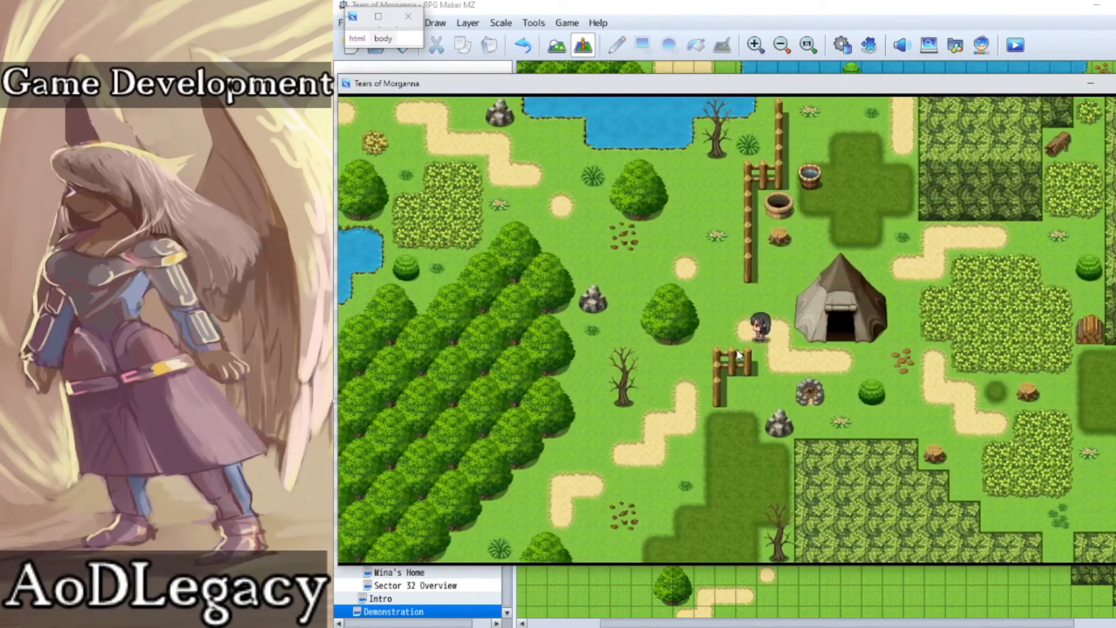
key(Right)
key(Left)
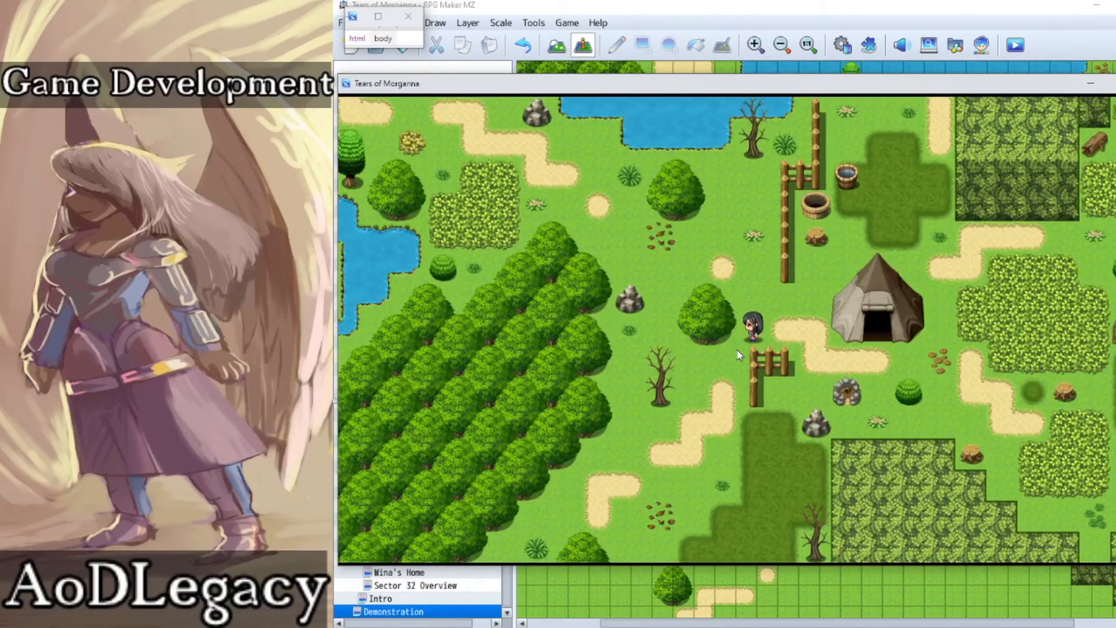
Step: Walk the character south past the dead tree and the central forest to the empty southern grassland
key(Up)
key(Left)
key(Down)
key(Right)
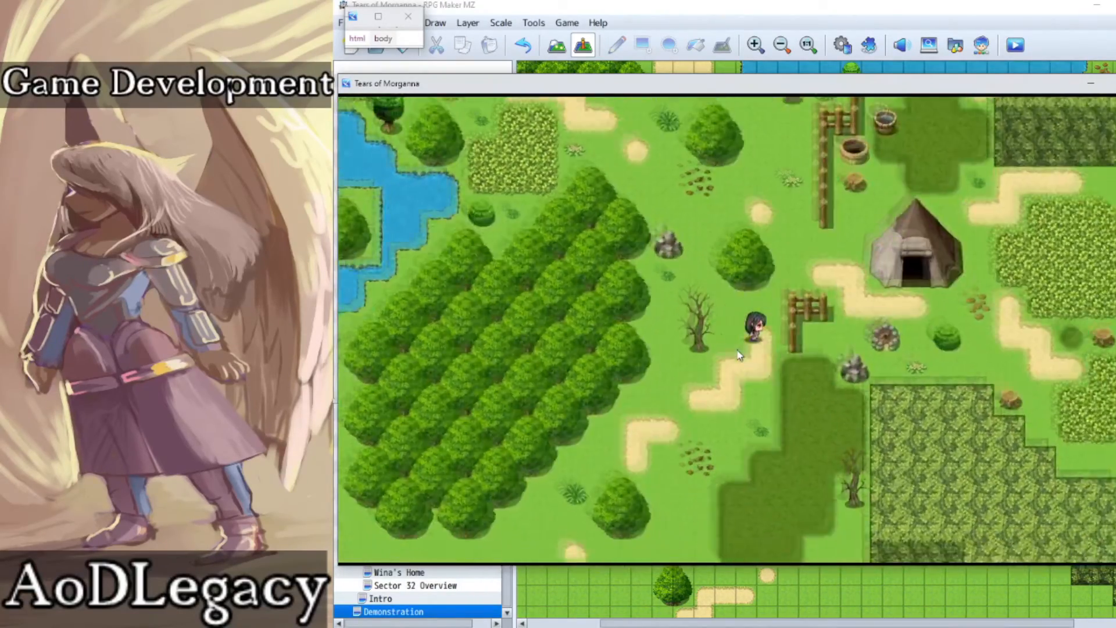
key(Left)
key(Left)
key(Down)
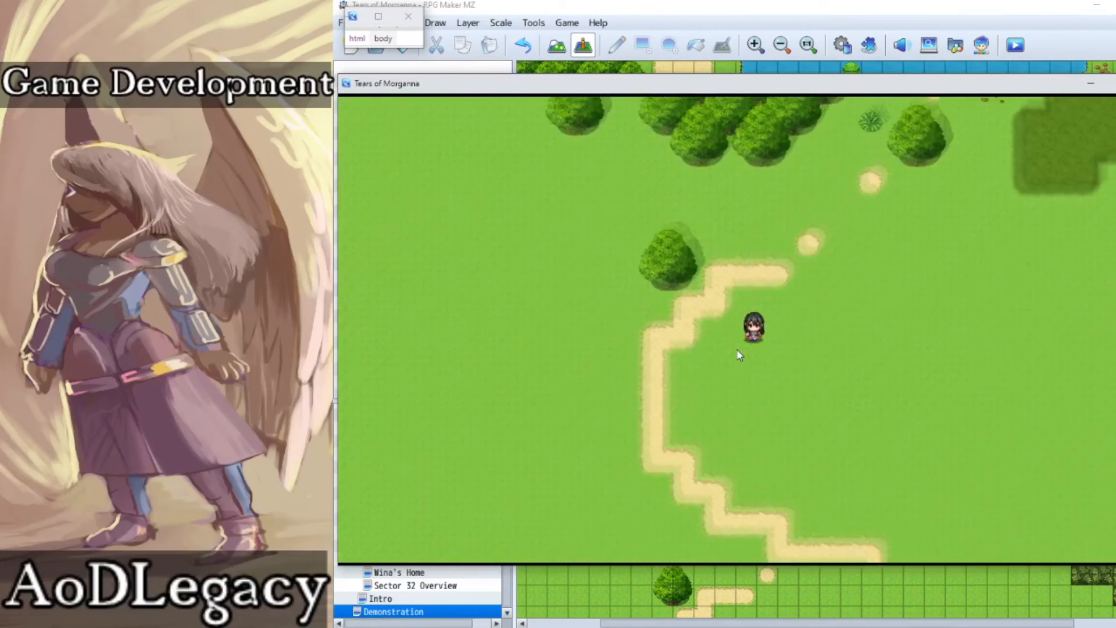
Step: Check the southern dirt path, return north to the central forest and end the playtest
key(Right)
key(Up)
key(Left)
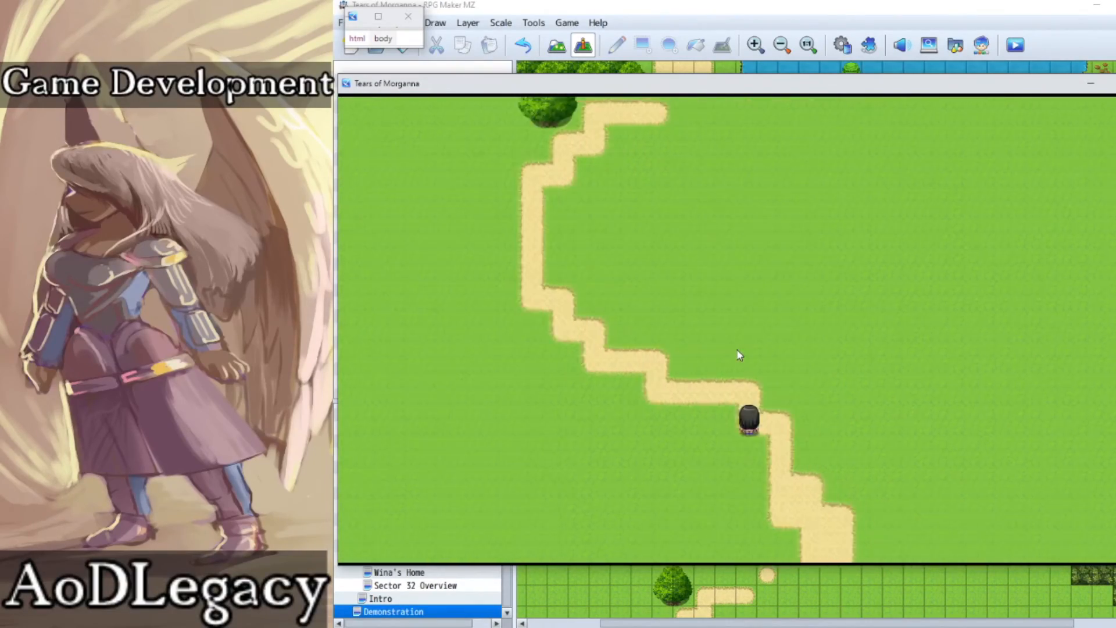
key(Up)
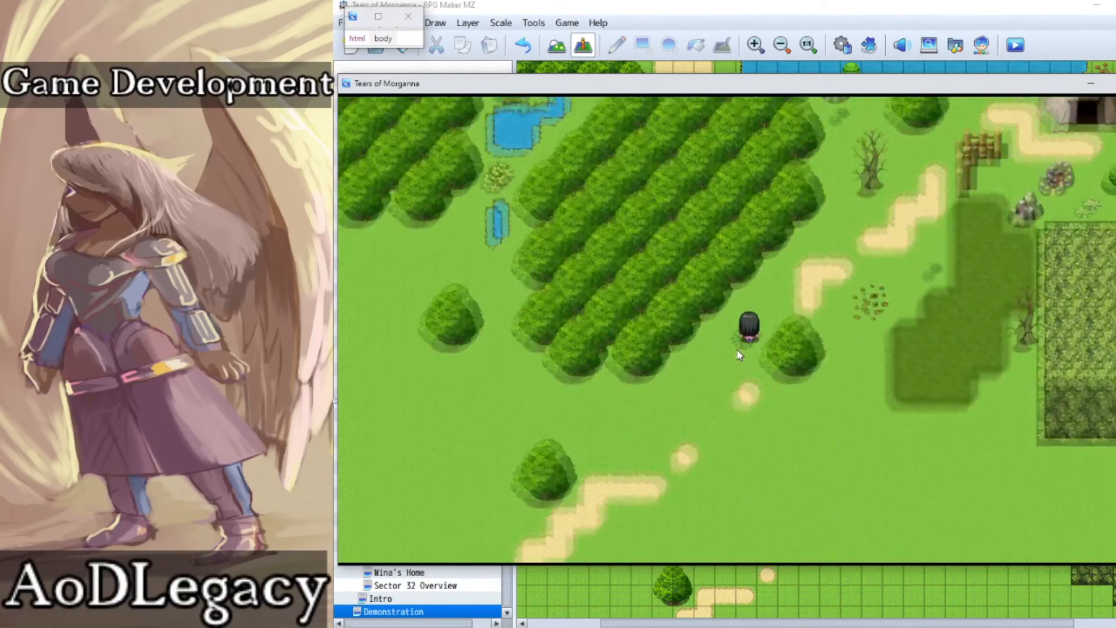
key(Left)
key(Up)
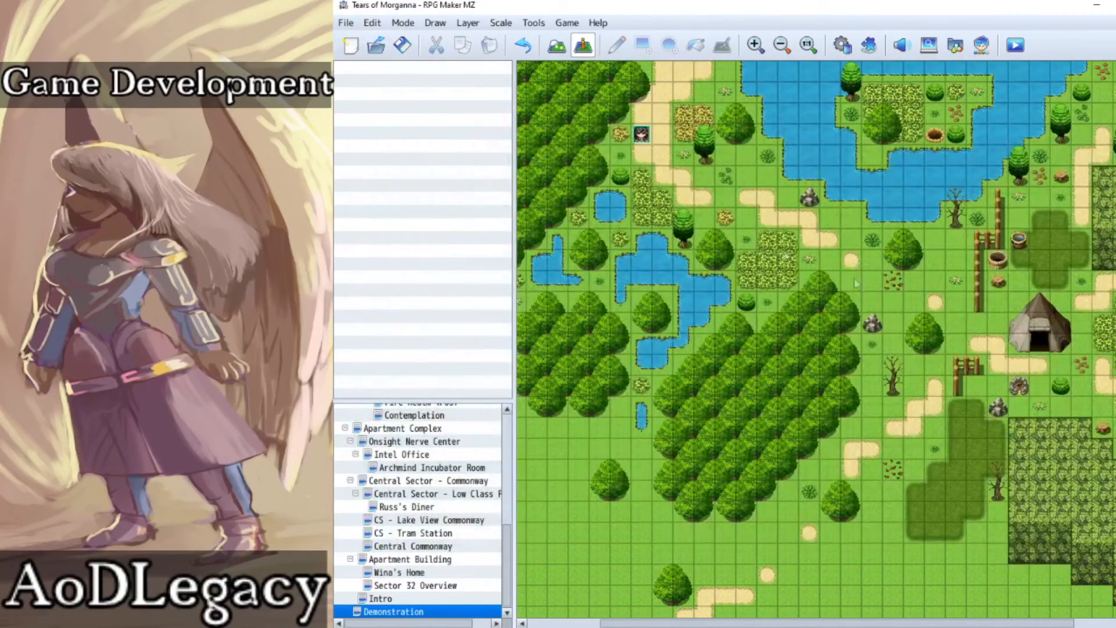
Step: Return to map editing and replace the lone tree west of the tent's fence opening with a small square bush patch
click(555, 50)
click(935, 325)
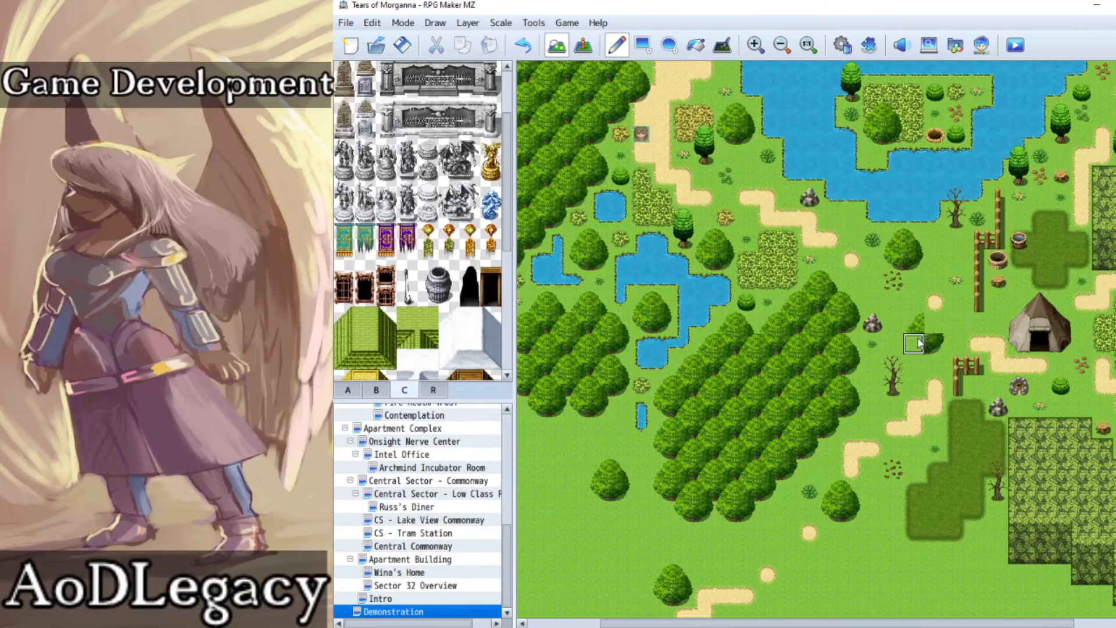
click(348, 390)
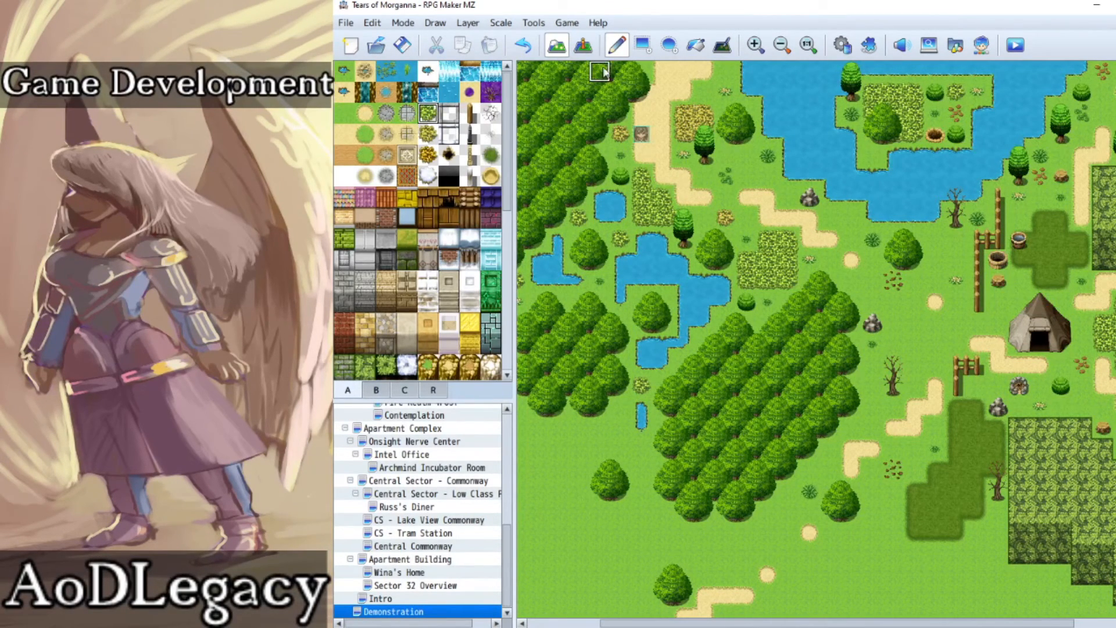
mouse_move(913, 327)
mouse_down()
mouse_move(914, 344)
mouse_move(934, 344)
mouse_move(935, 333)
mouse_up()
Step: Place single bush tiles east of the tree below the lake and west of the rock beside the broken path
click(938, 261)
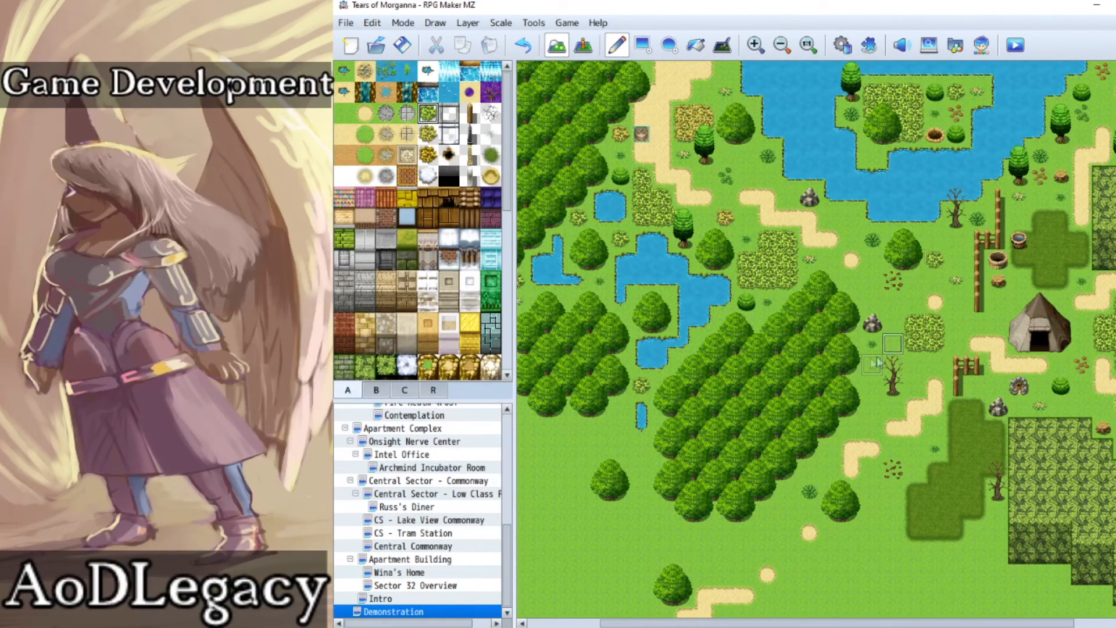
click(523, 45)
click(788, 203)
scroll(808, 351, down, 2)
scroll(808, 351, up, 2)
Step: Playtest the map again and walk the character along the broken path onto the new bush patch west of the tent
click(584, 47)
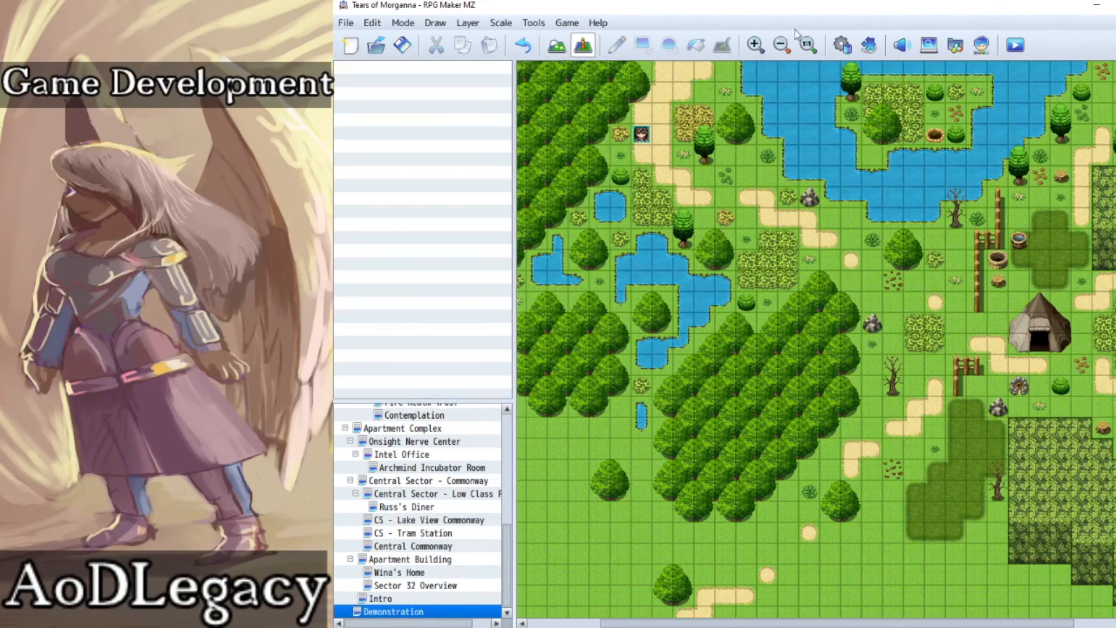
click(1017, 44)
click(721, 353)
key(Return)
key(Down)
key(Right)
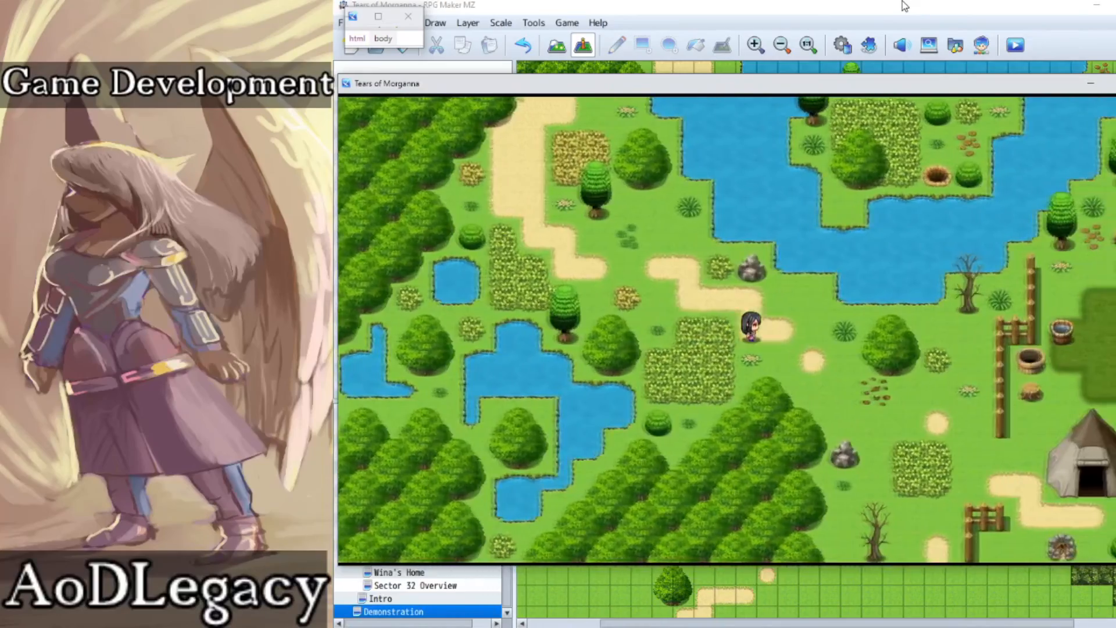
key(Down)
key(Down)
key(Down)
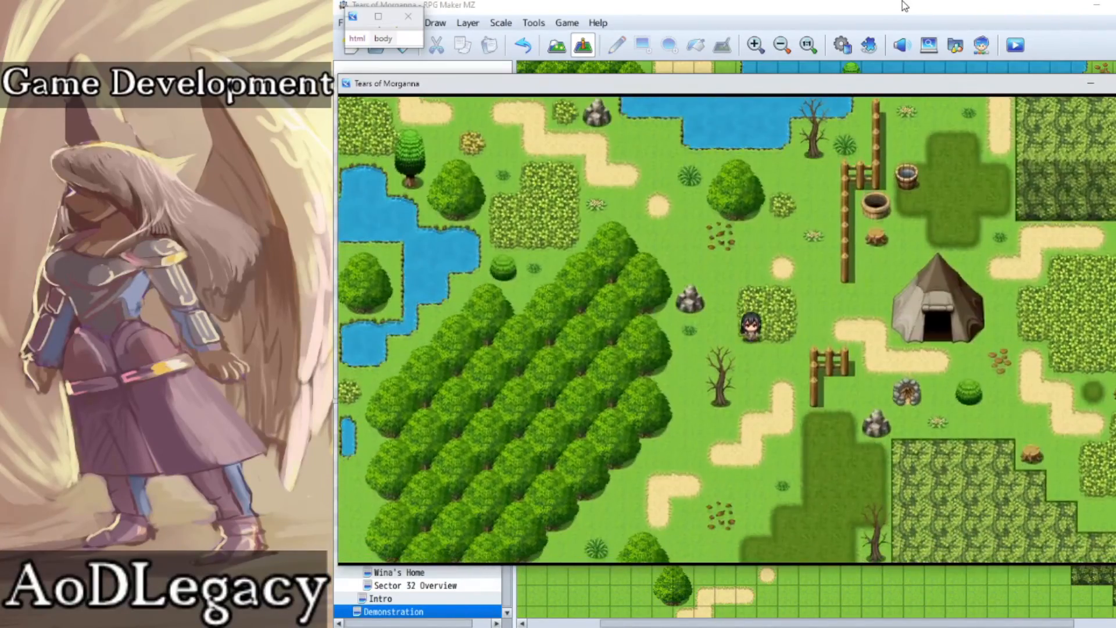